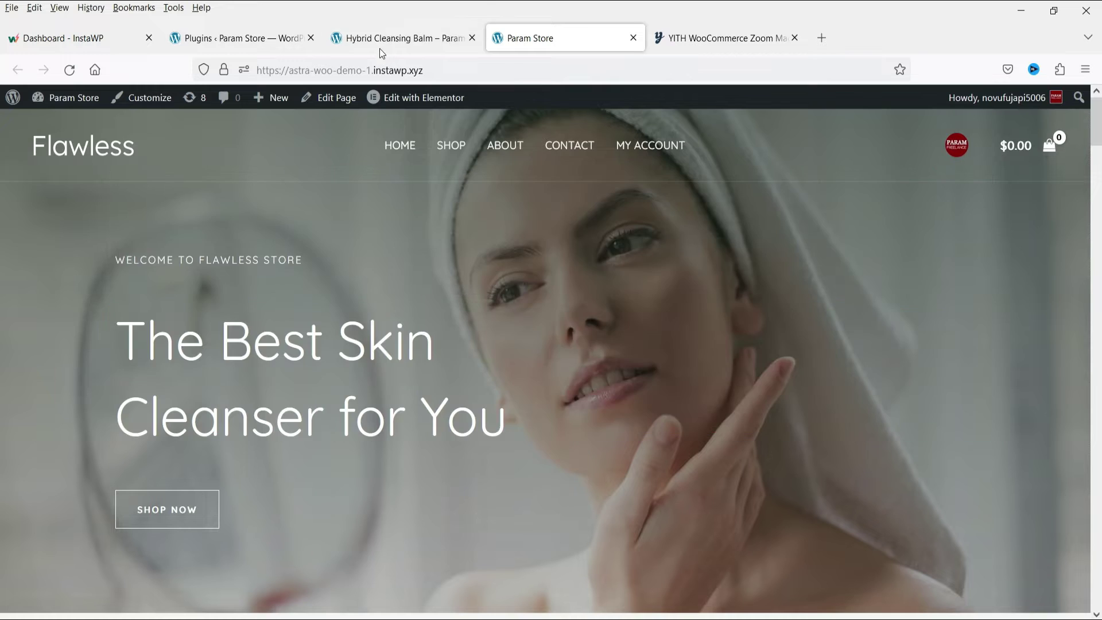
Examine the default image gallery and thumbnails on the Hybrid Cleansing Balm product page
{"action": "left_click", "coordinate": [377, 37]}
{"action": "scroll", "coordinate": [638, 342], "scroll_direction": "down", "scroll_amount": 3}
{"action": "scroll", "coordinate": [640, 343], "scroll_direction": "down", "scroll_amount": 4}
{"action": "scroll", "coordinate": [639, 344], "scroll_direction": "up", "scroll_amount": 1}
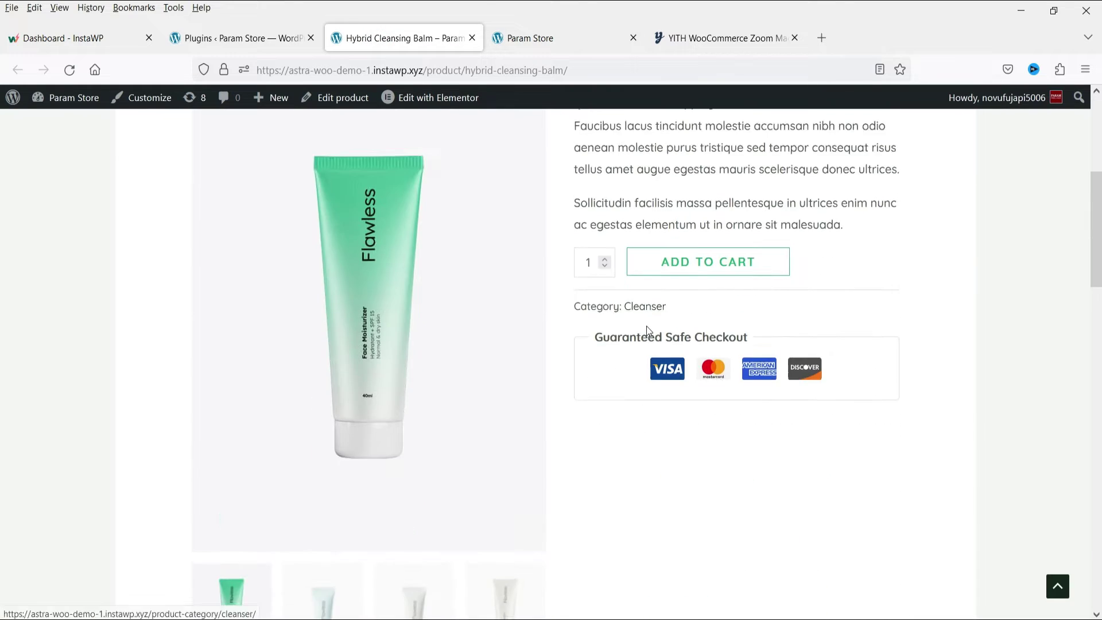
{"action": "scroll", "coordinate": [277, 342], "scroll_direction": "down", "scroll_amount": 6}
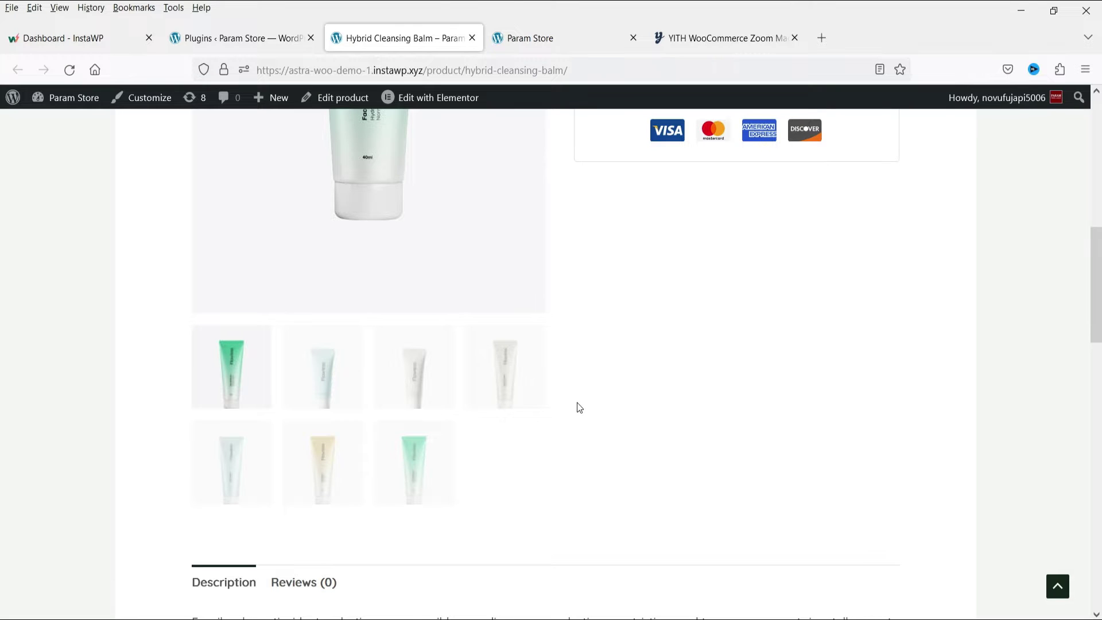
{"action": "scroll", "coordinate": [577, 402], "scroll_direction": "up", "scroll_amount": 4}
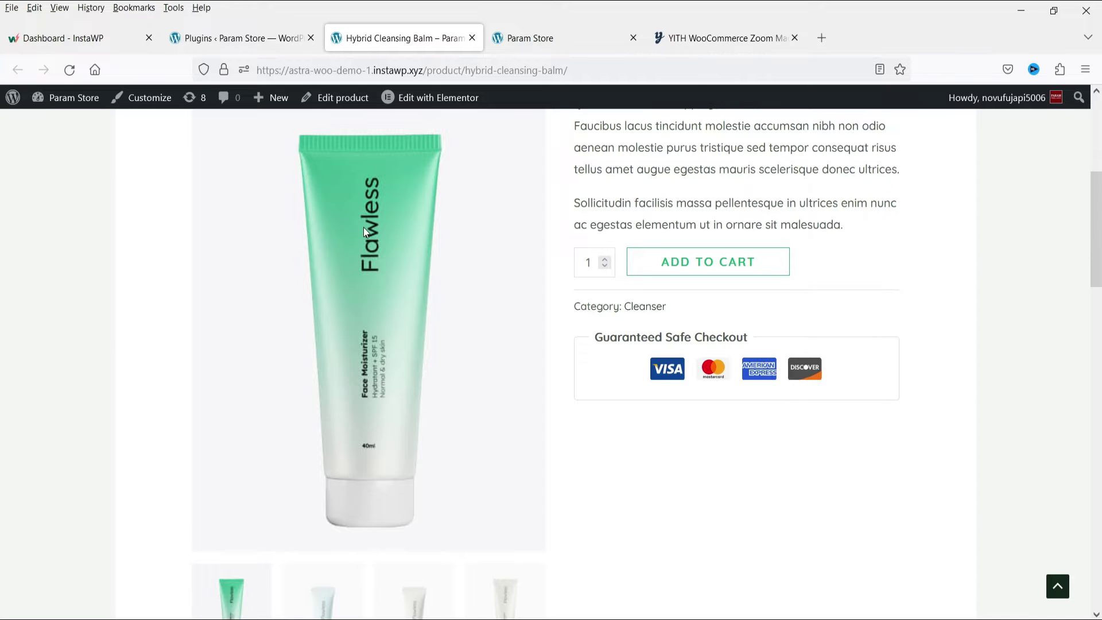
Search for new WordPress plugins with "woocommerce product gallery" and shorten the search to "product gallery"
{"action": "left_click", "coordinate": [195, 41]}
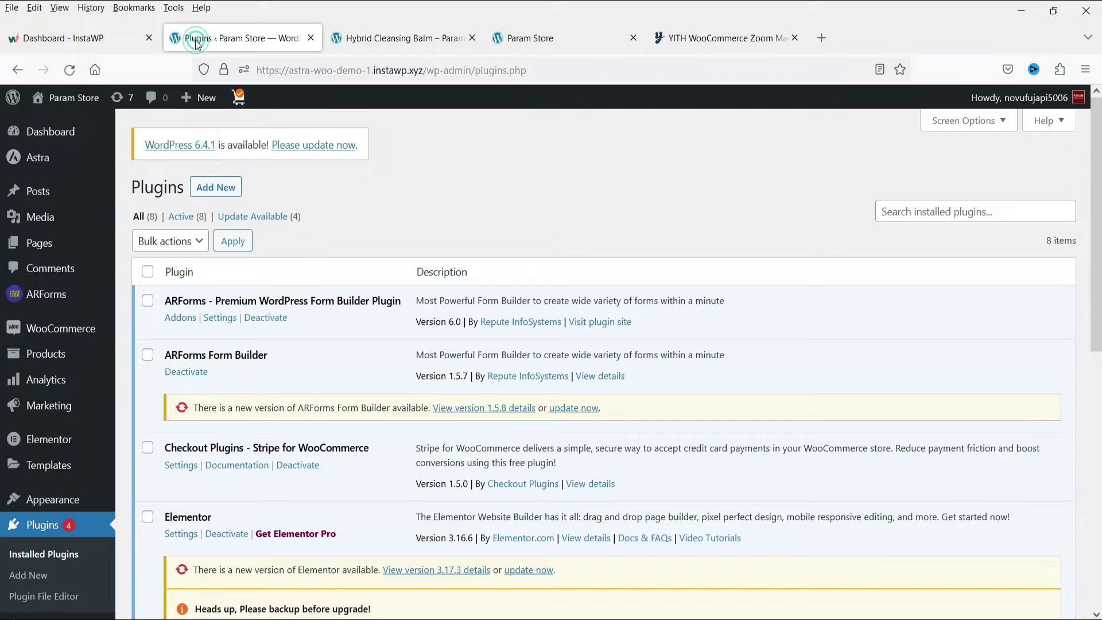
{"action": "left_click", "coordinate": [23, 574]}
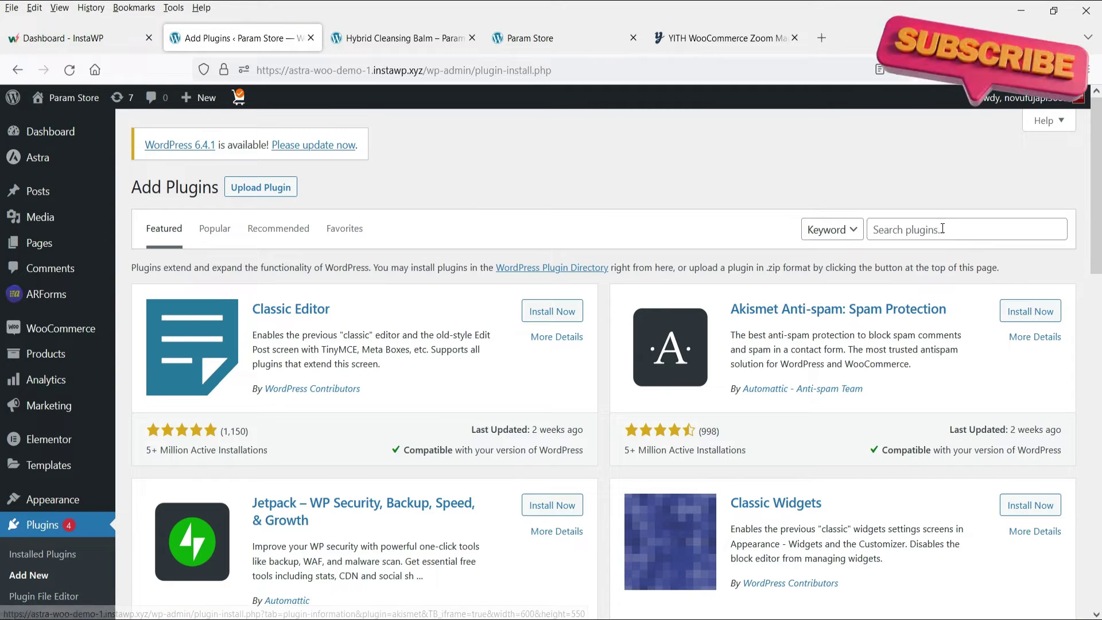
{"action": "left_click", "coordinate": [939, 226]}
{"action": "type", "text": "woocommerce produ"}
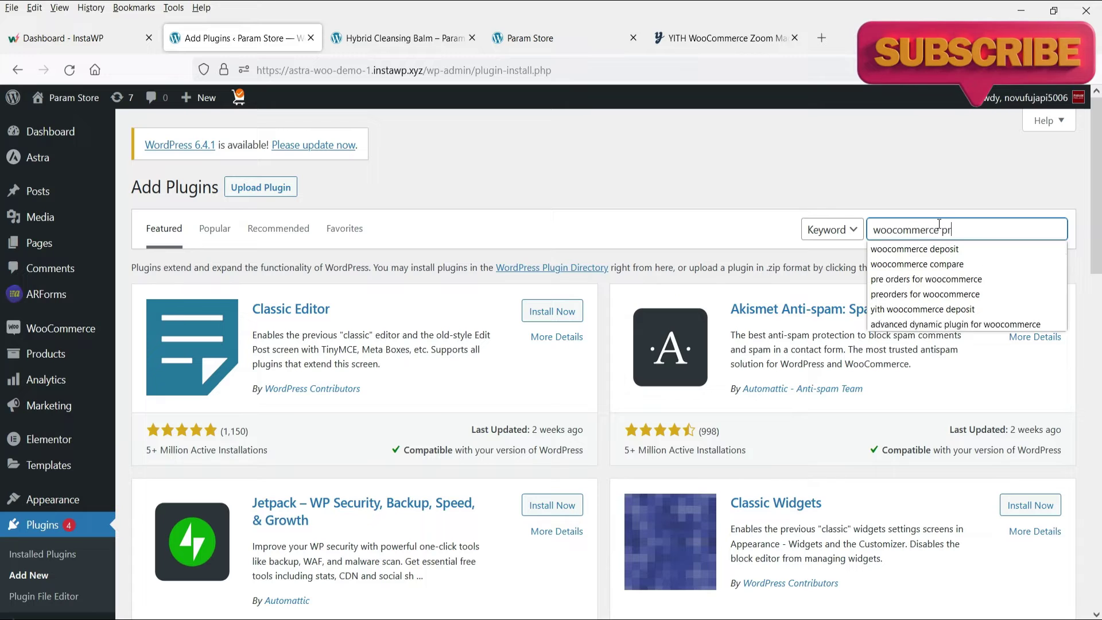
{"action": "type", "text": "ct gallery"}
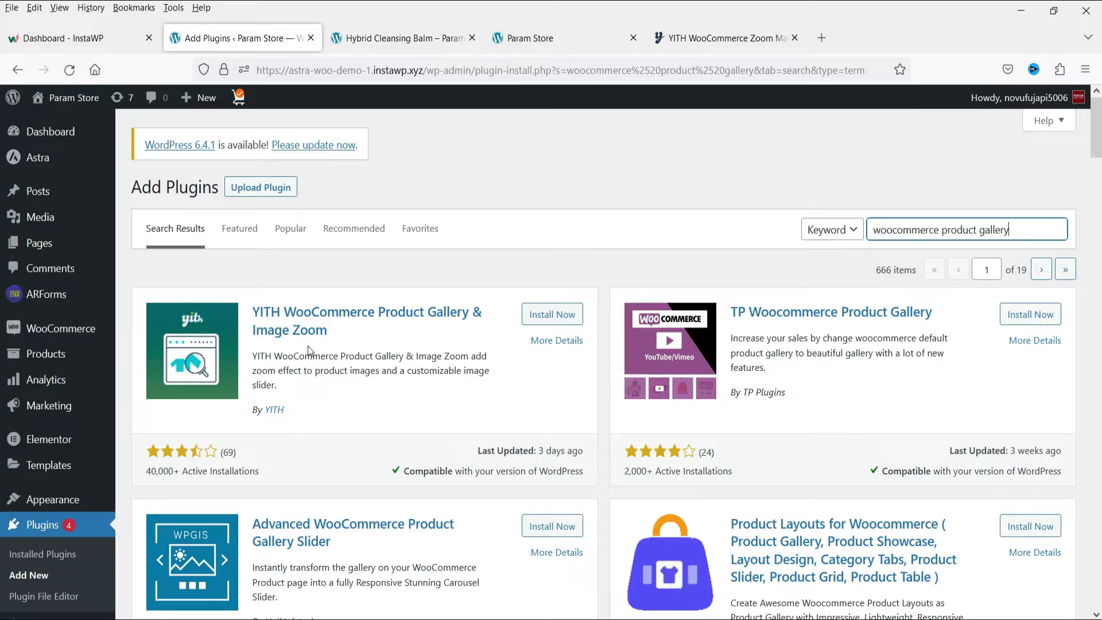
{"action": "left_click_drag", "start_coordinate": [939, 230], "coordinate": [811, 227]}
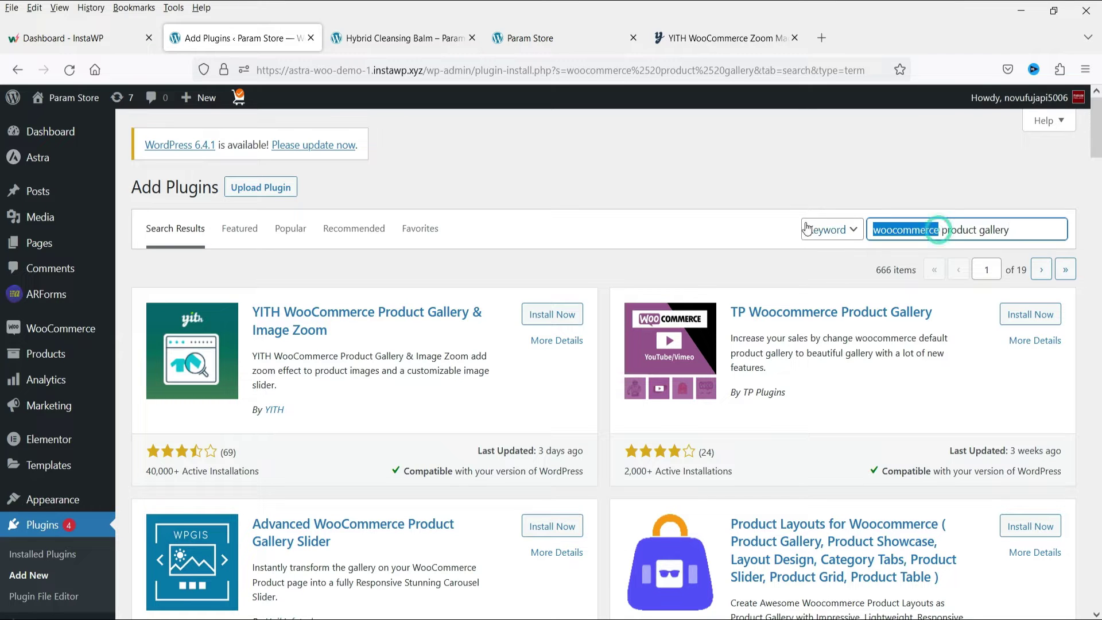
{"action": "key", "text": "BackSpace"}
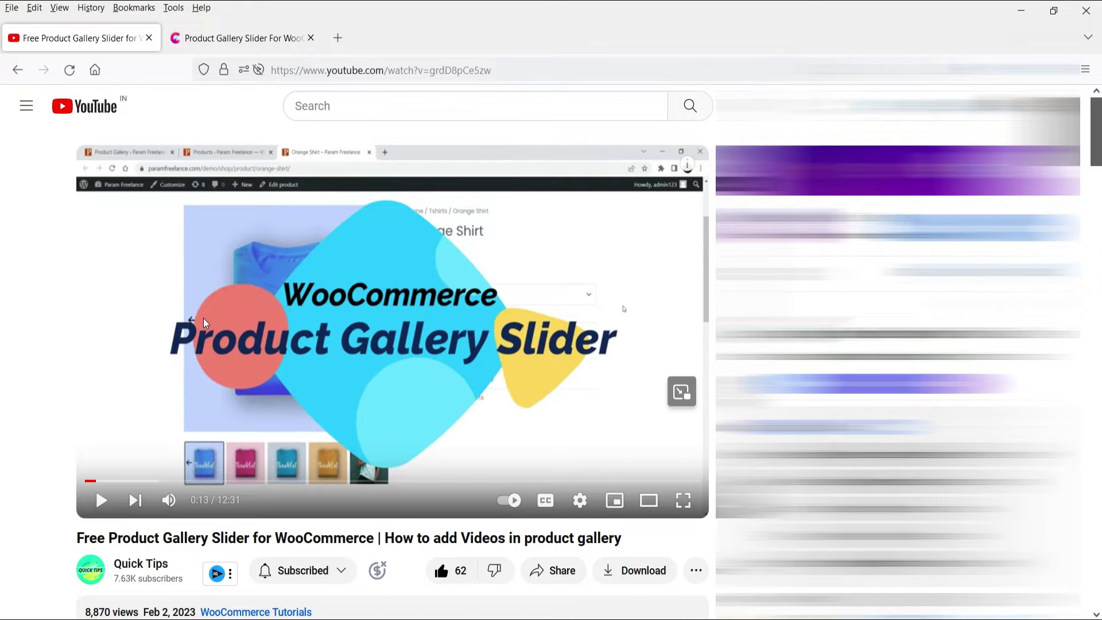
Switch to the Codeixer Product Gallery Slider for WooCommerce page and examine the Starter plan's yearly pricing
{"action": "left_click", "coordinate": [241, 40]}
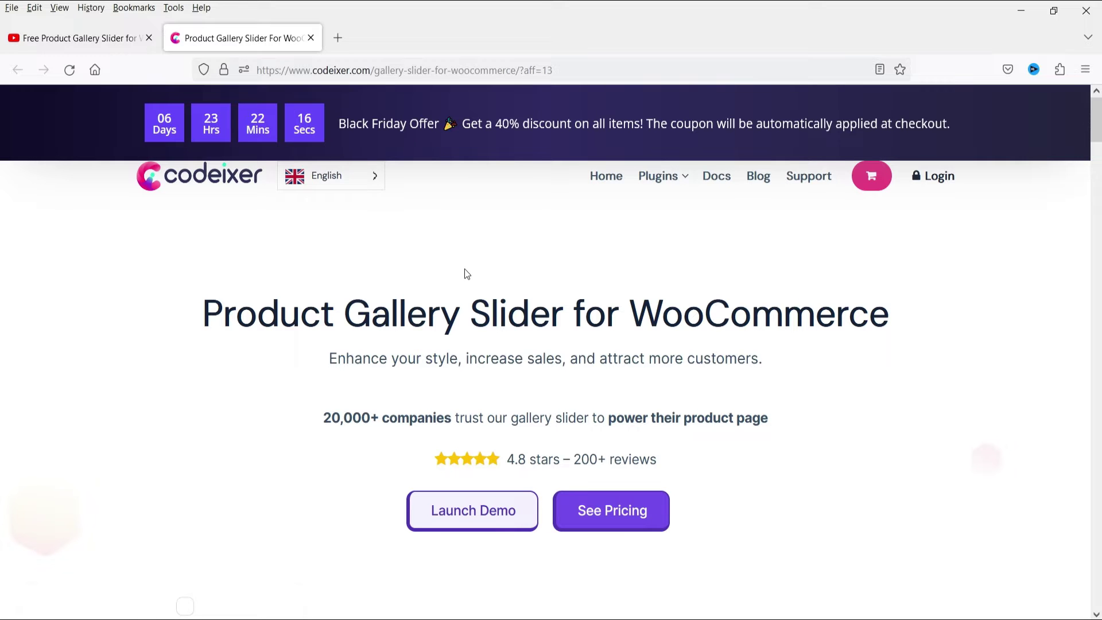
{"action": "key", "text": "ctrl+shift+Tab"}
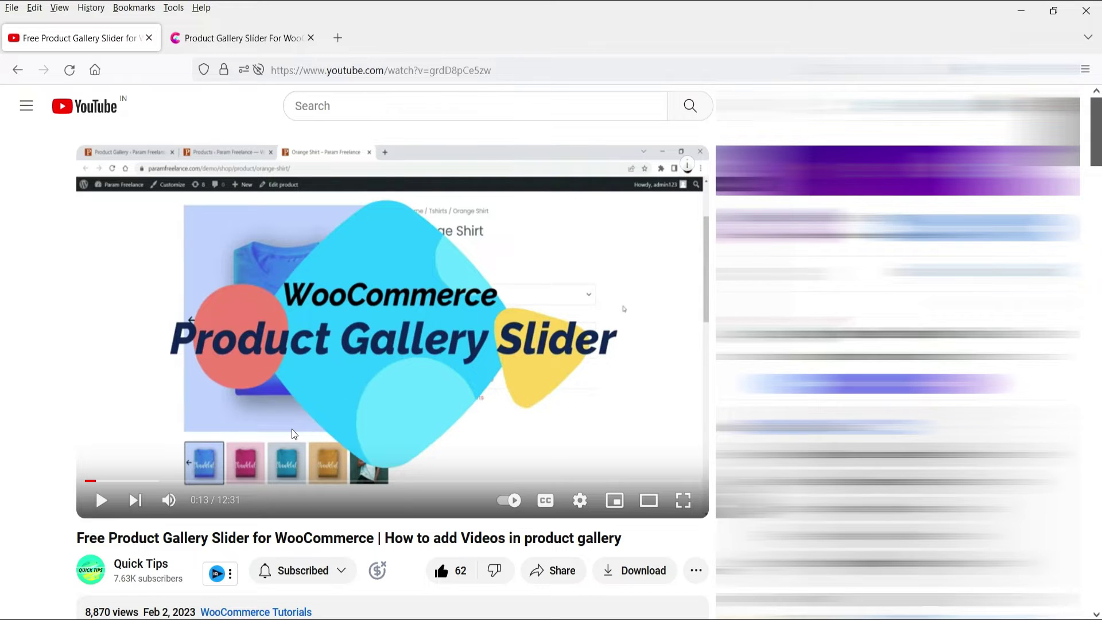
{"action": "left_click", "coordinate": [216, 37]}
{"action": "left_click", "coordinate": [596, 500]}
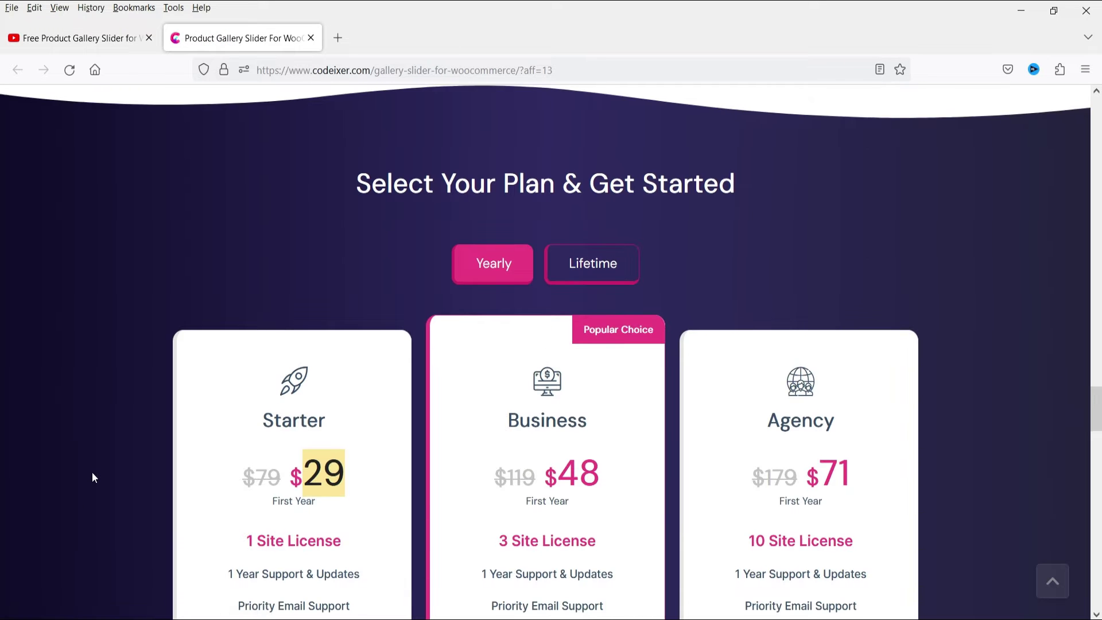
{"action": "scroll", "coordinate": [92, 472], "scroll_direction": "down", "scroll_amount": 3}
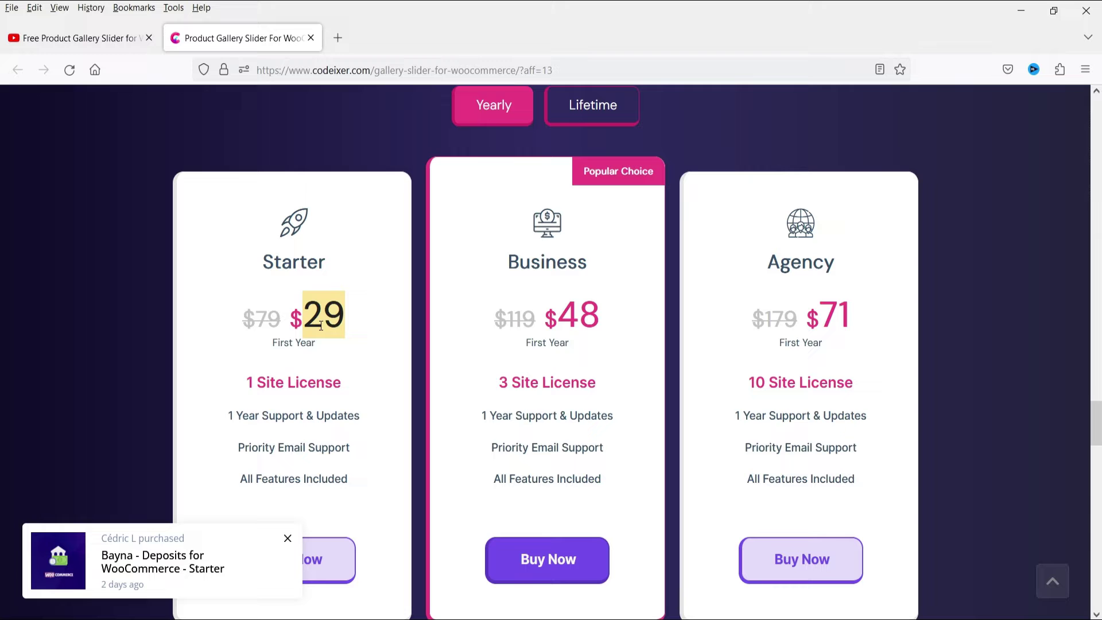
{"action": "double_click", "coordinate": [252, 320]}
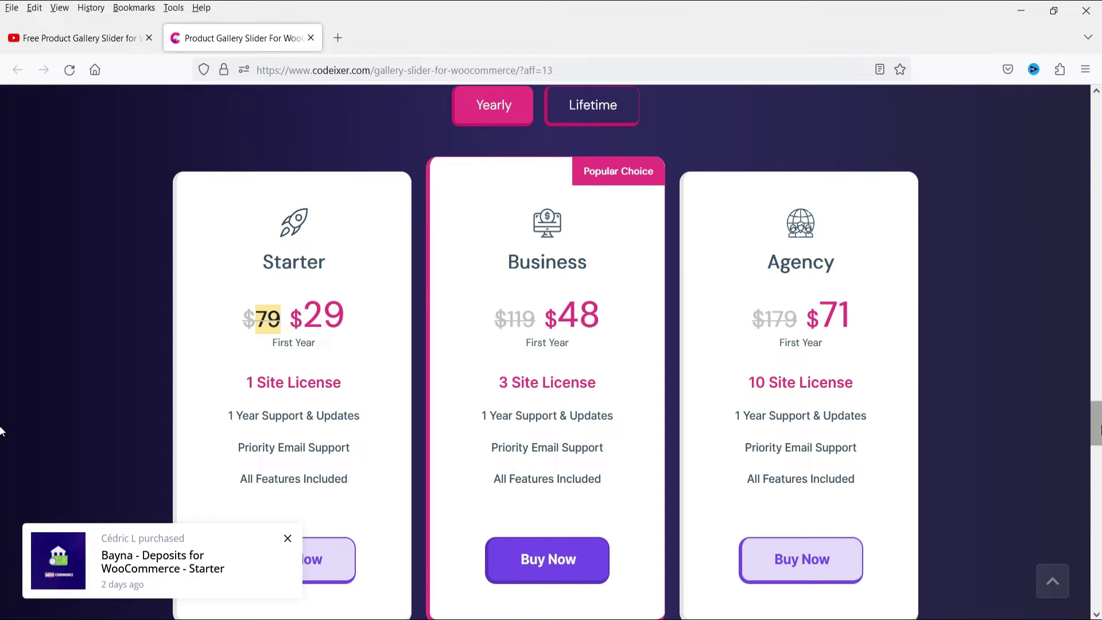
{"action": "key", "text": "Home"}
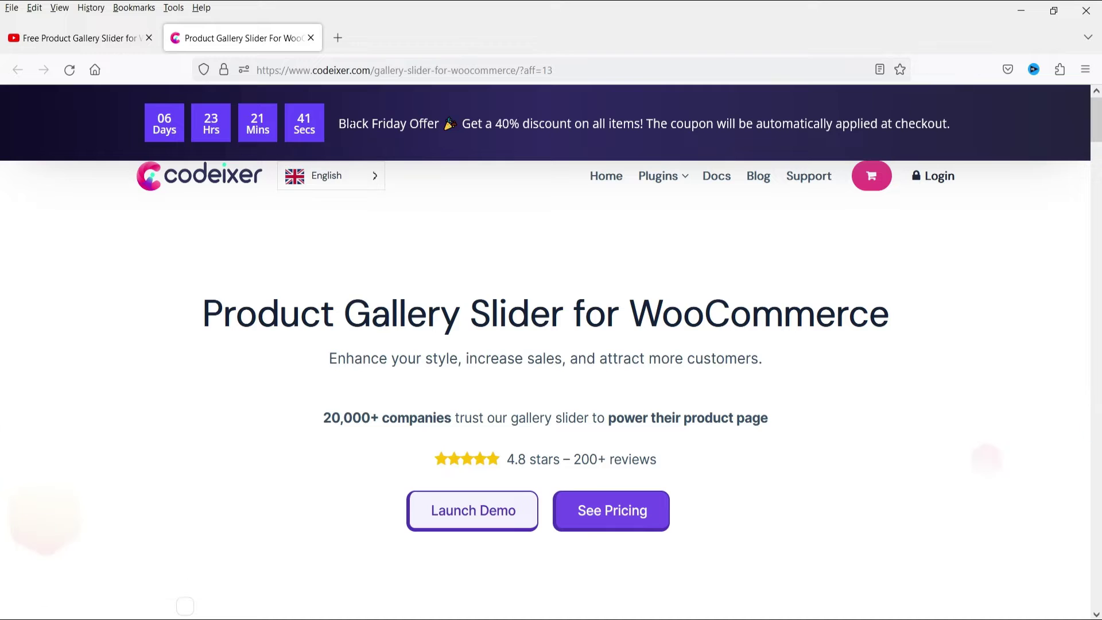
Read the Black Friday offer banner and check the Starter plan's regular price against it
{"action": "left_click_drag", "start_coordinate": [347, 123], "coordinate": [428, 123]}
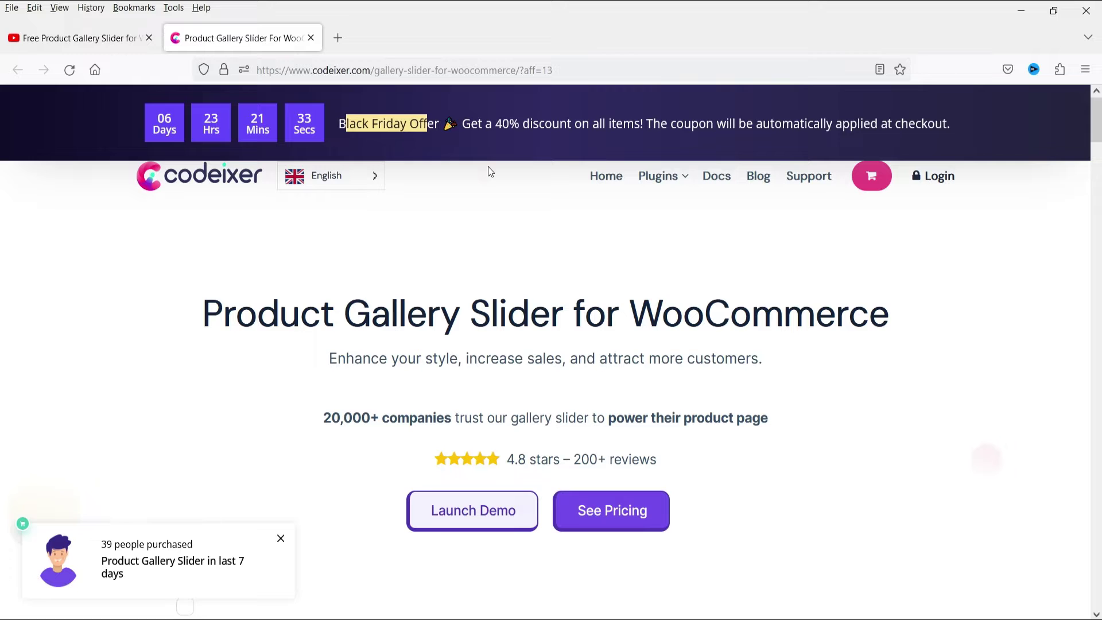
{"action": "left_click", "coordinate": [618, 523]}
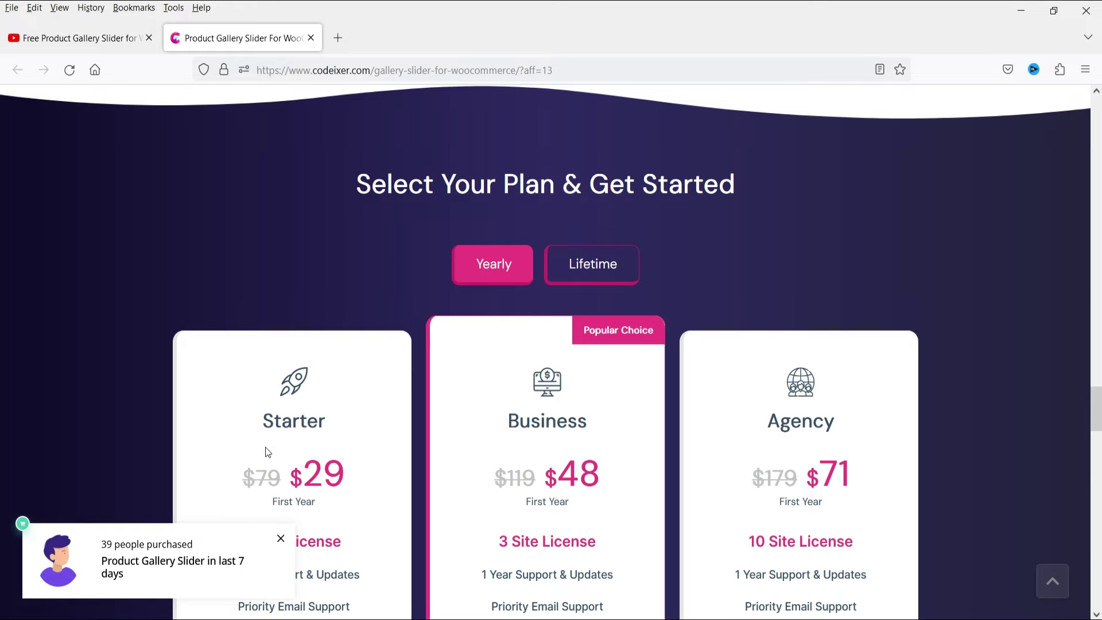
{"action": "left_click_drag", "start_coordinate": [256, 477], "coordinate": [279, 481]}
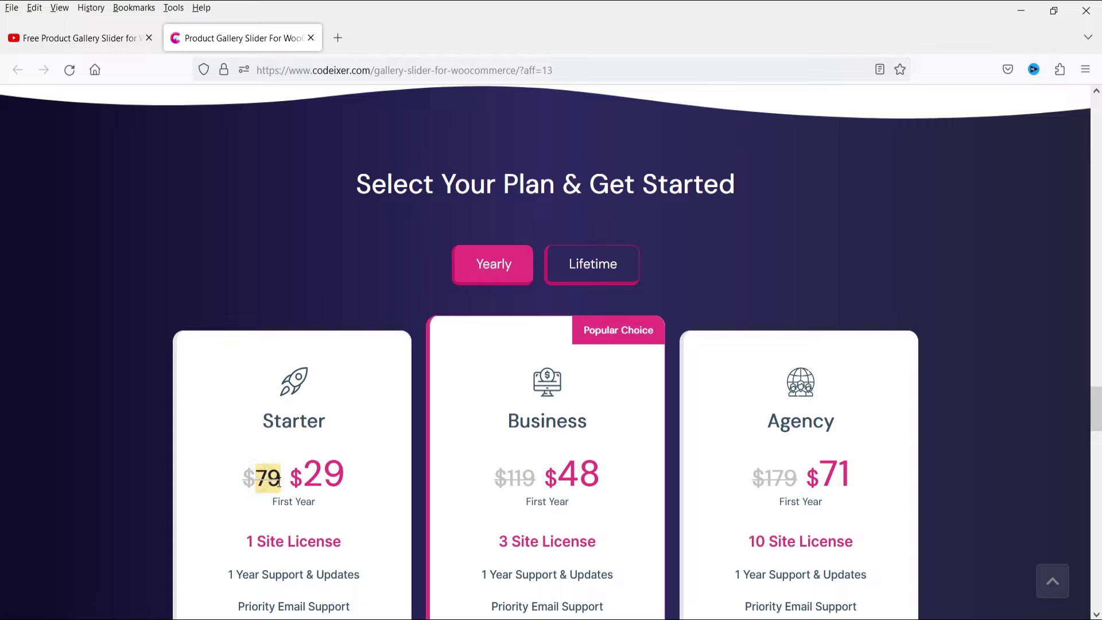
Read the Pro version's discount coupon line in the description of the YouTube gallery slider video
{"action": "left_click", "coordinate": [69, 38]}
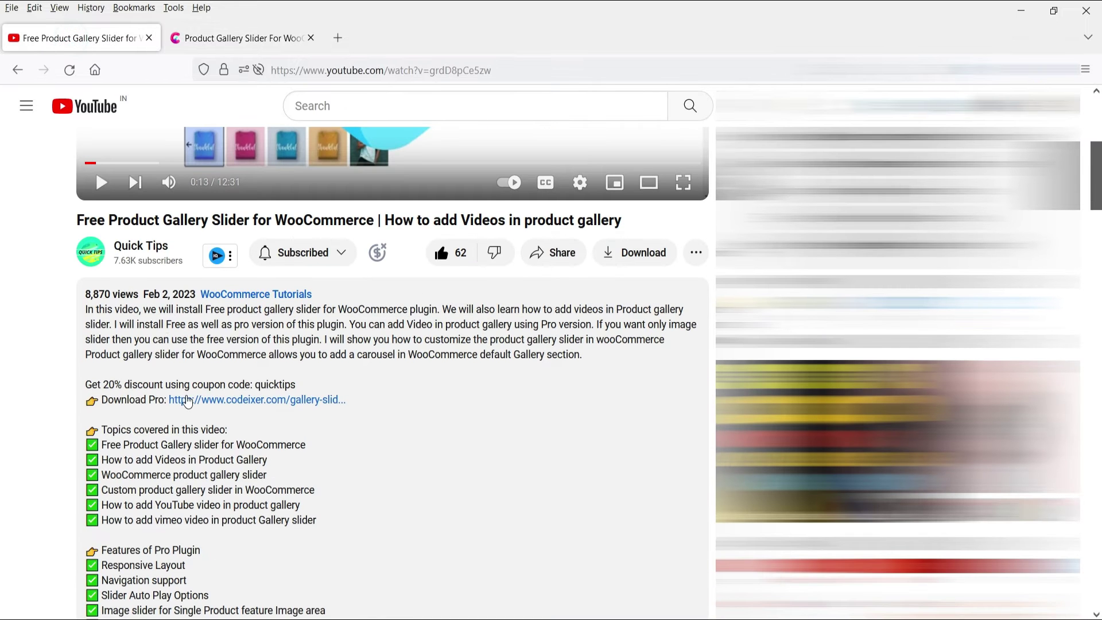
{"action": "left_click", "coordinate": [103, 383]}
{"action": "left_click", "coordinate": [268, 446]}
{"action": "left_click_drag", "start_coordinate": [296, 385], "coordinate": [255, 386]}
{"action": "scroll", "coordinate": [418, 433], "scroll_direction": "up", "scroll_amount": 5}
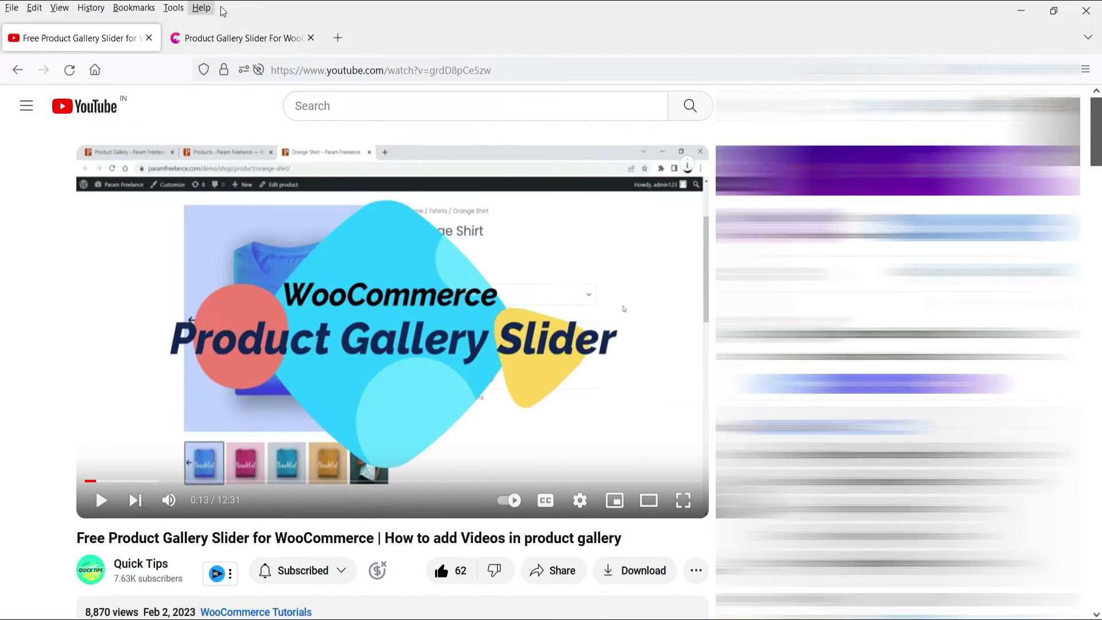
Return to the Codeixer page and review the plan cards and the plugin's feature sections
{"action": "left_click", "coordinate": [215, 38]}
{"action": "scroll", "coordinate": [407, 422], "scroll_direction": "down", "scroll_amount": 3}
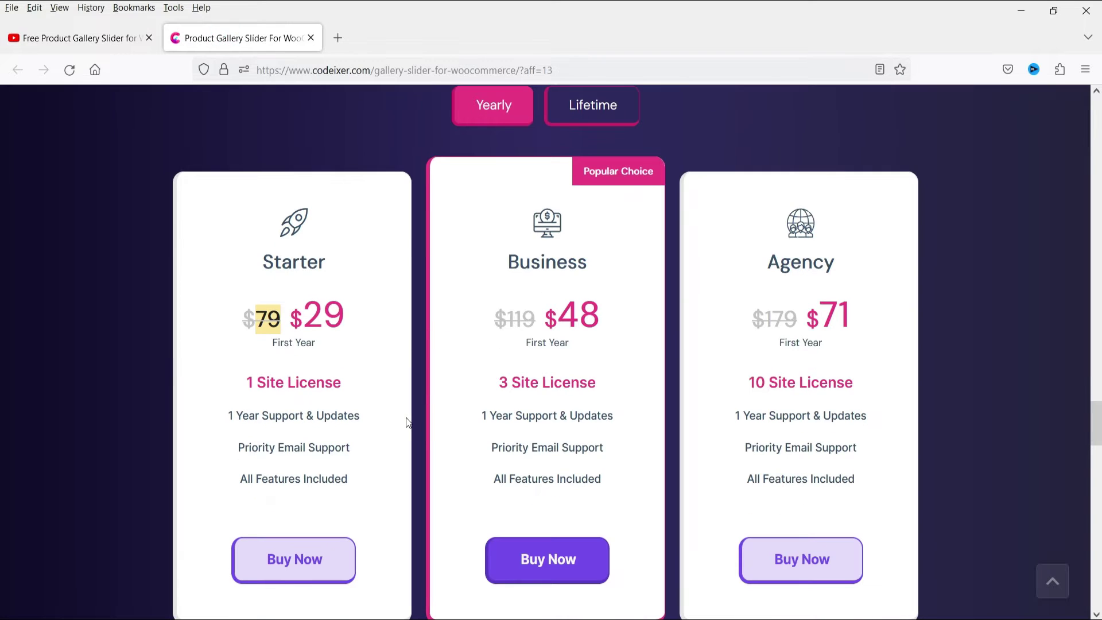
{"action": "scroll", "coordinate": [405, 417], "scroll_direction": "up", "scroll_amount": 10}
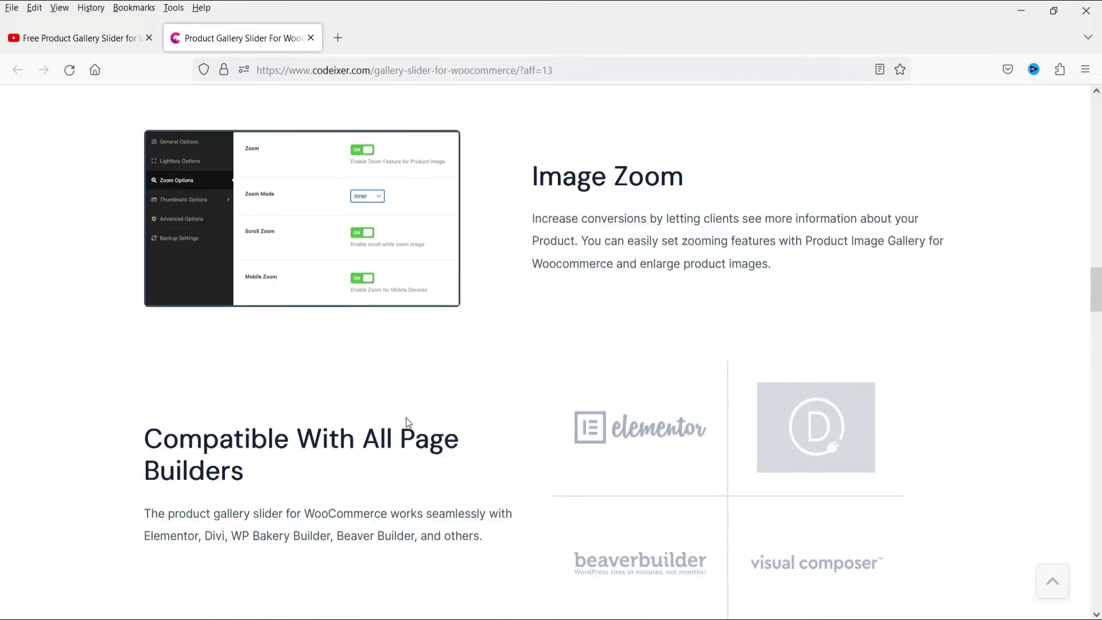
Return to the WordPress plugin search, then install and activate YITH WooCommerce Product Gallery & Image Zoom
{"action": "key", "text": "alt+Tab"}
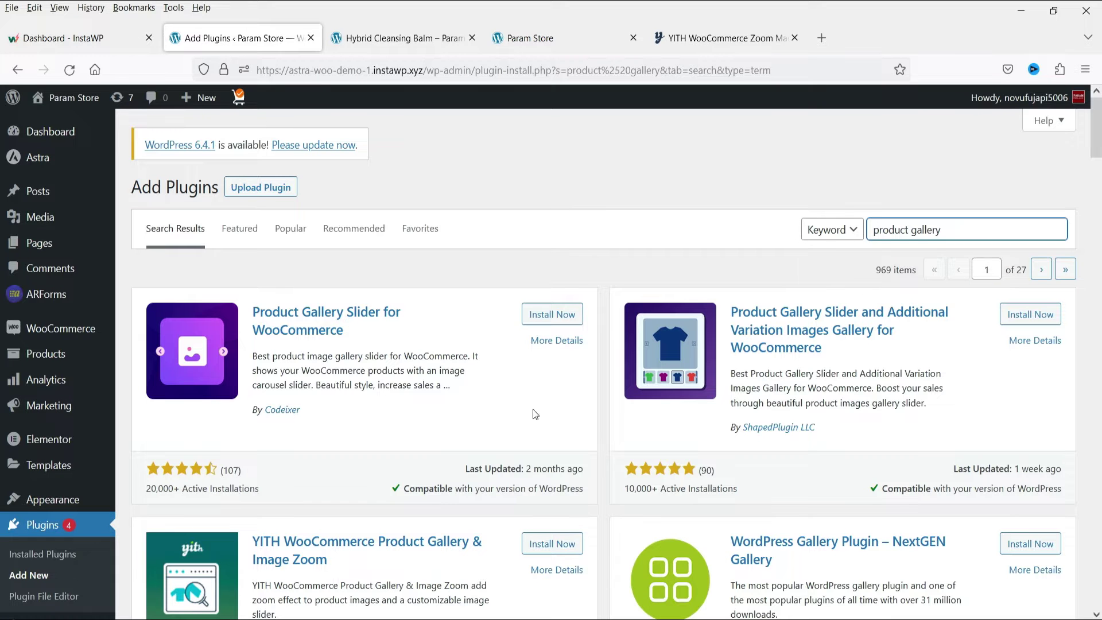
{"action": "scroll", "coordinate": [407, 301], "scroll_direction": "down", "scroll_amount": 4}
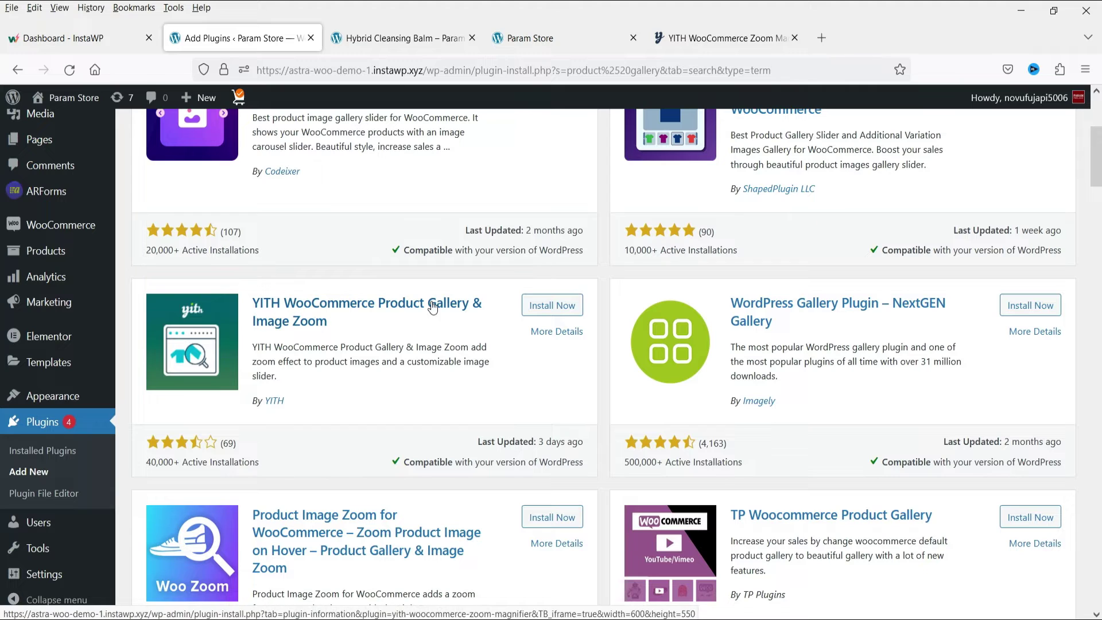
{"action": "left_click", "coordinate": [540, 308]}
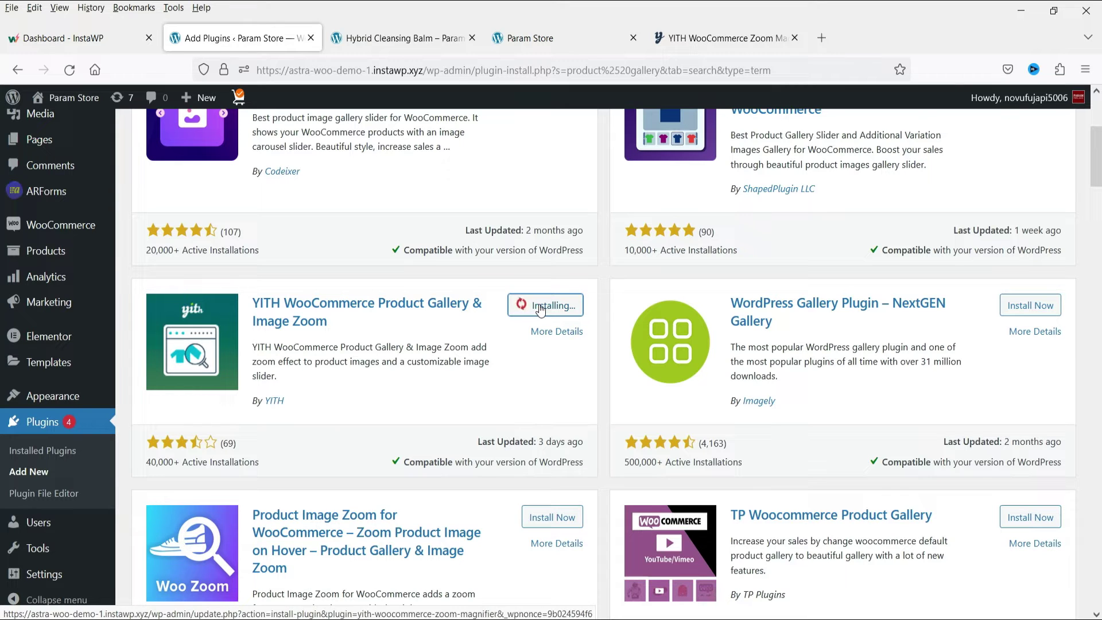
{"action": "left_click", "coordinate": [539, 308]}
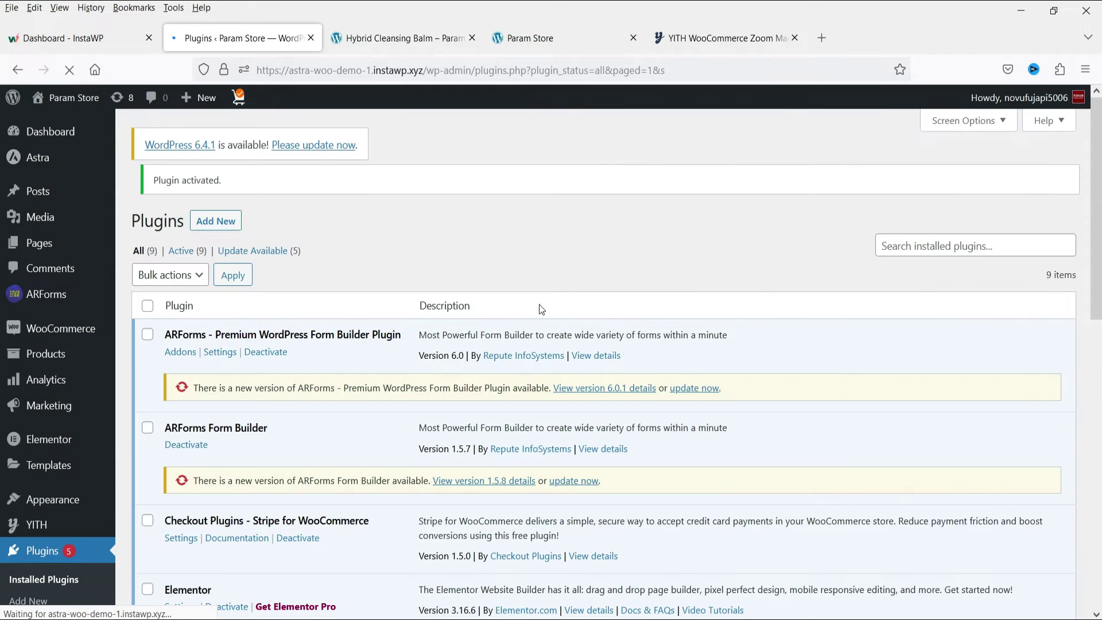
Review the premium YITH WooCommerce Product Gallery & Image Zoom sales page, including its benefits and yearly price
{"action": "left_click", "coordinate": [714, 41]}
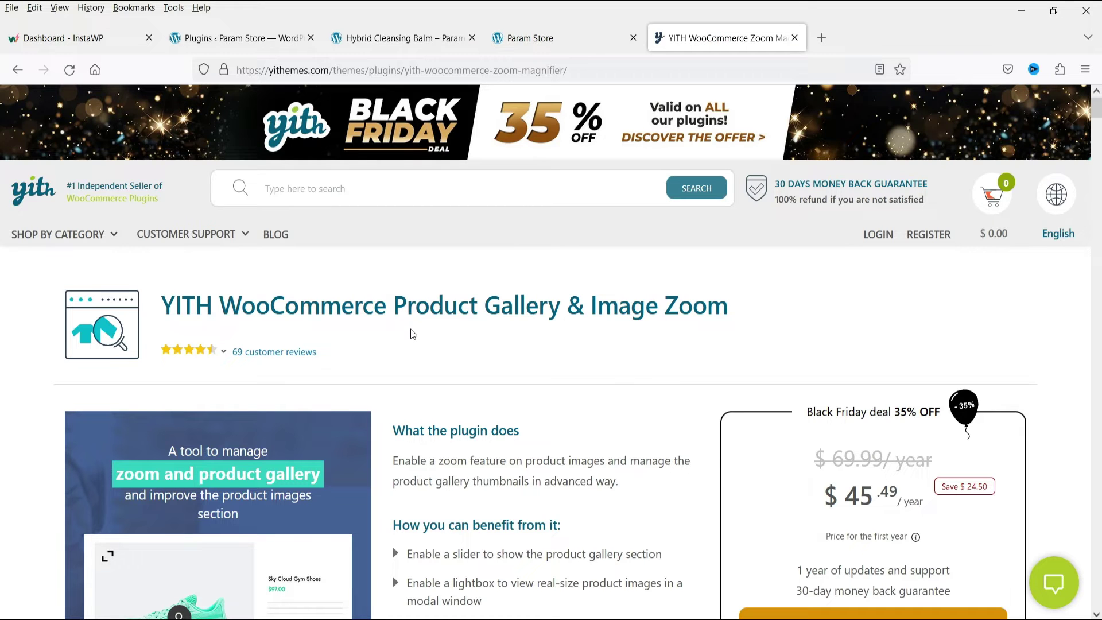
{"action": "scroll", "coordinate": [597, 327], "scroll_direction": "down", "scroll_amount": 4}
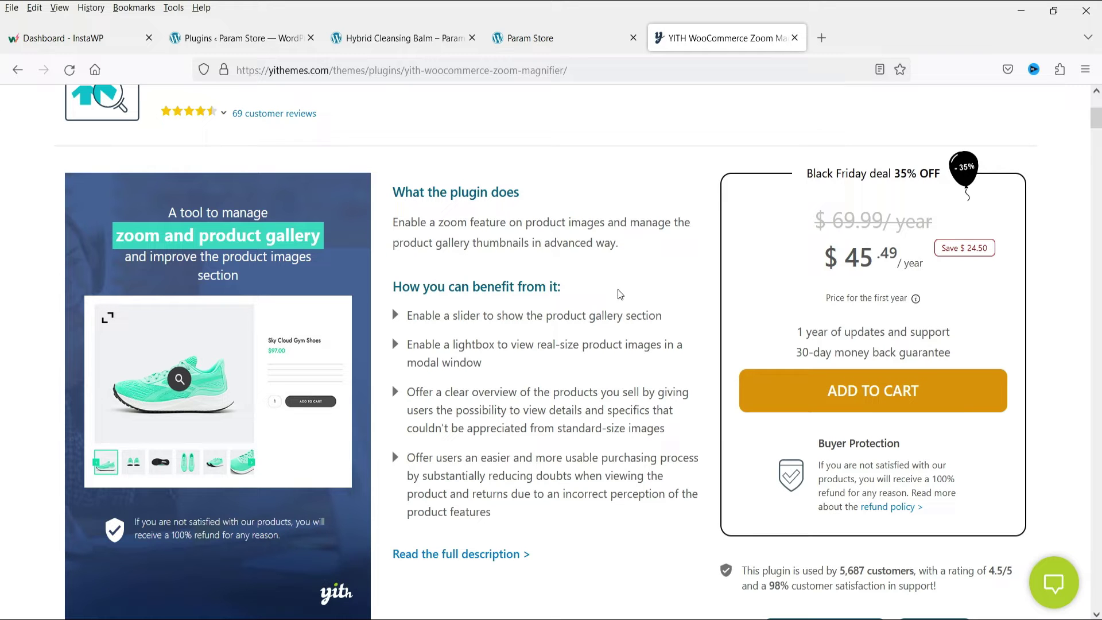
{"action": "scroll", "coordinate": [577, 362], "scroll_direction": "up", "scroll_amount": 4}
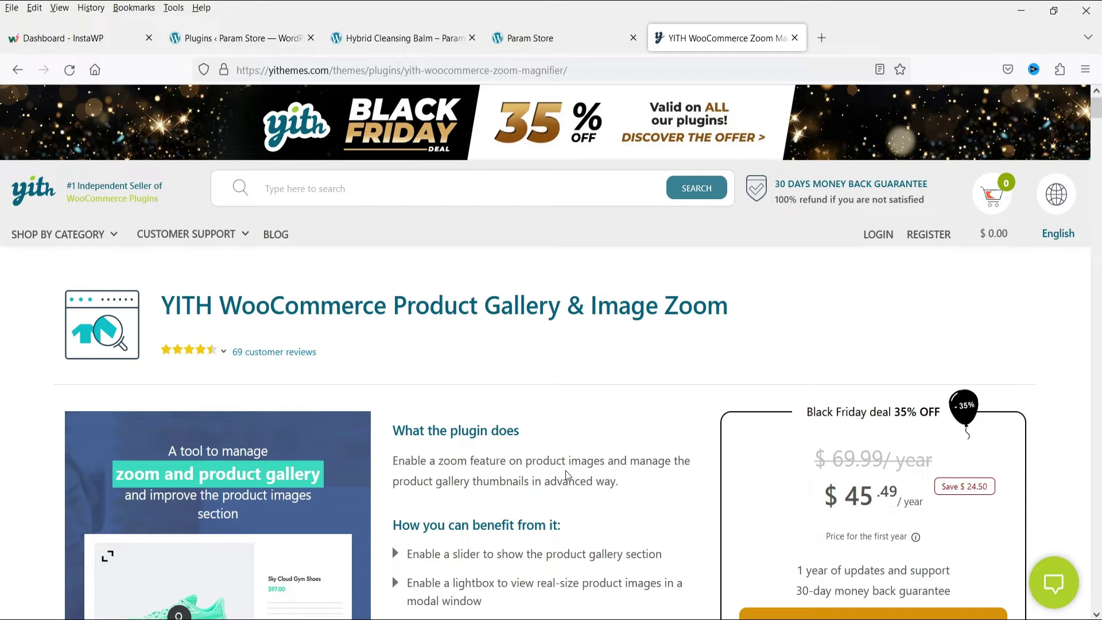
{"action": "scroll", "coordinate": [544, 476], "scroll_direction": "down", "scroll_amount": 3}
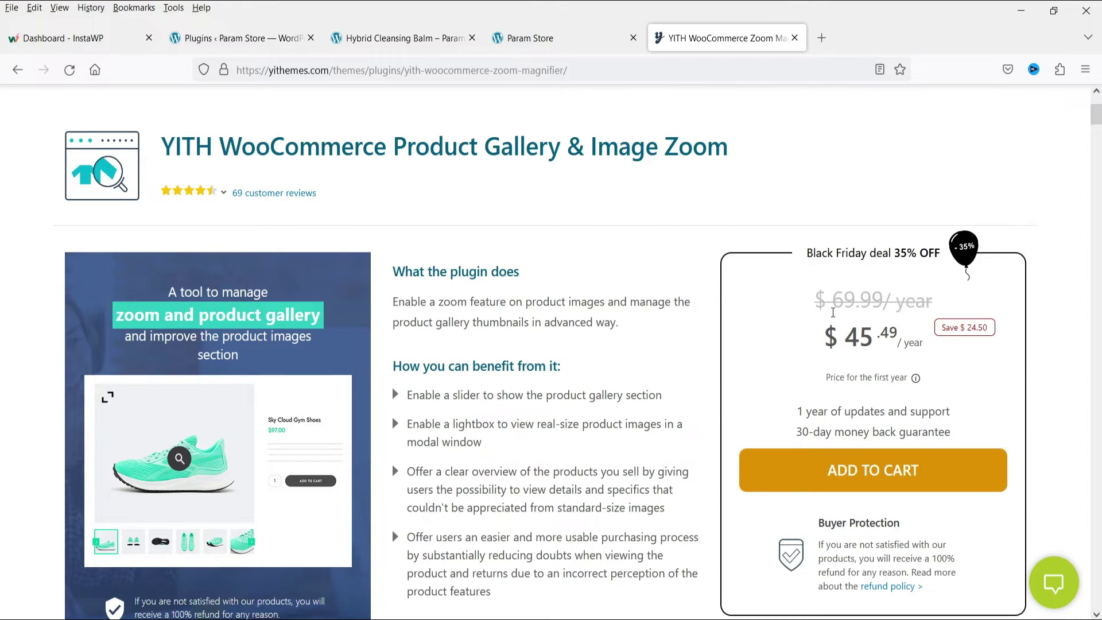
{"action": "scroll", "coordinate": [683, 334], "scroll_direction": "down", "scroll_amount": 4}
{"action": "scroll", "coordinate": [606, 329], "scroll_direction": "up", "scroll_amount": 7}
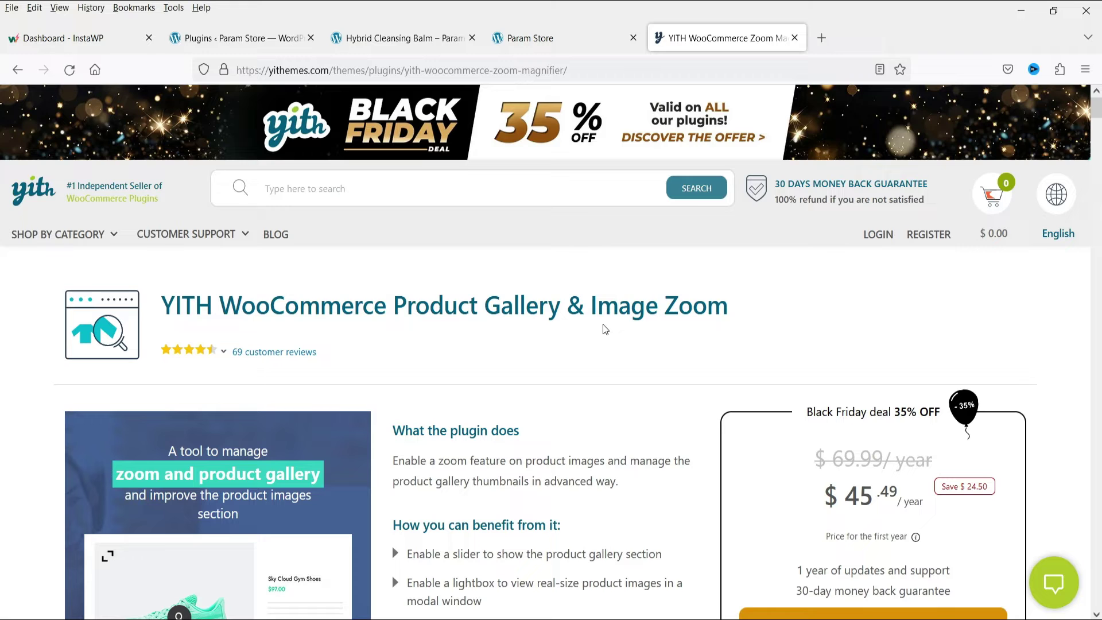
Open the YITH Product Gallery & Image Zoom settings in the WordPress admin and view the main image zoom options
{"action": "left_click", "coordinate": [253, 39]}
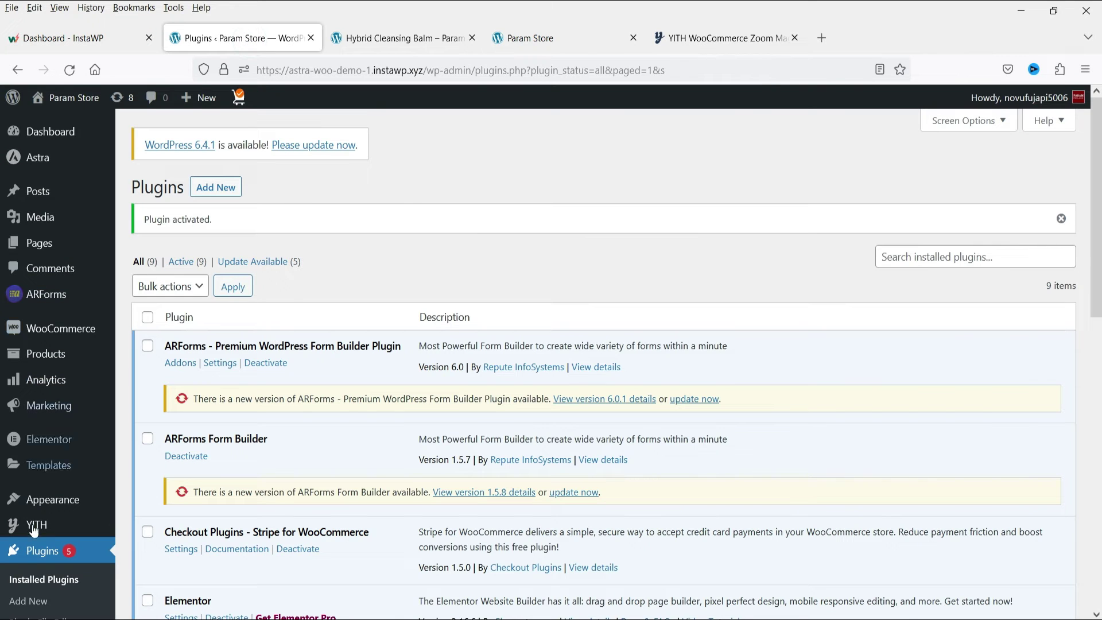
{"action": "mouse_move", "coordinate": [34, 528]}
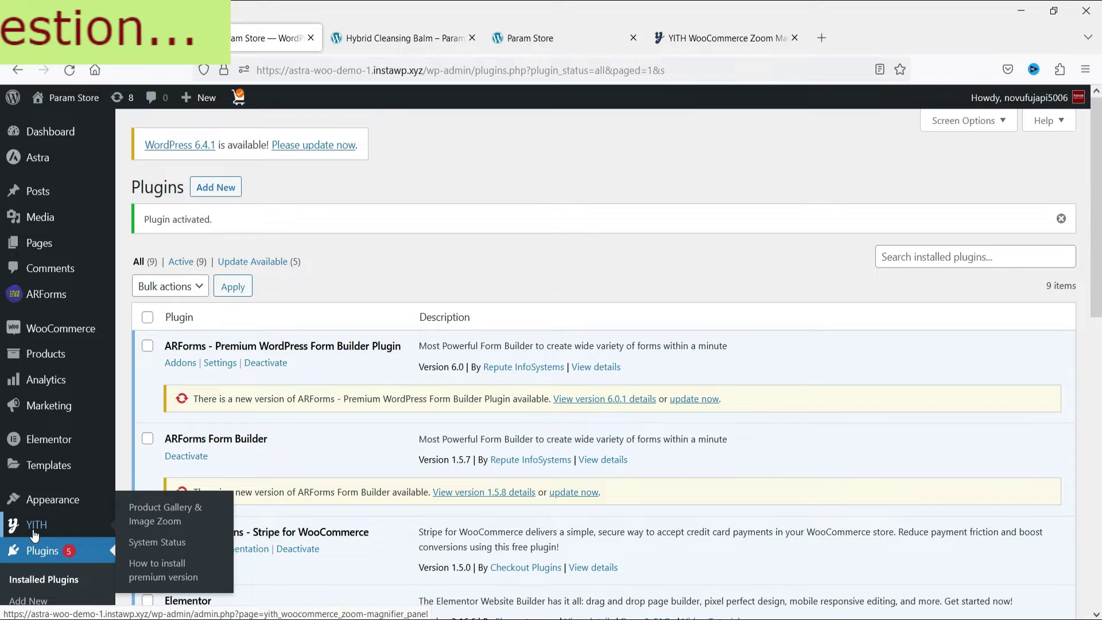
{"action": "left_click", "coordinate": [176, 516]}
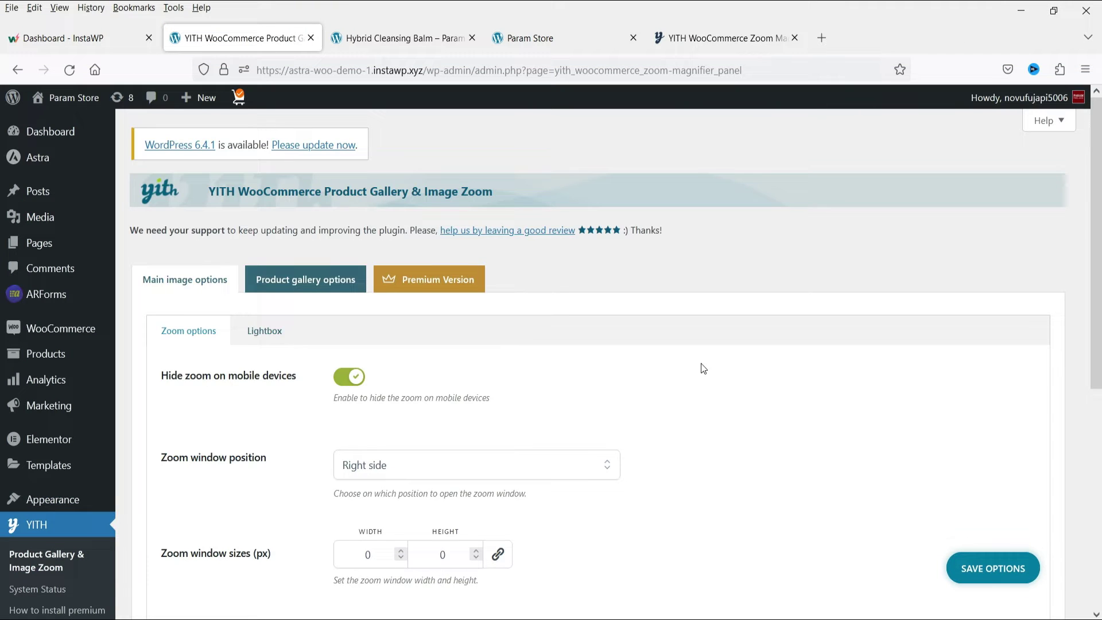
{"action": "scroll", "coordinate": [708, 368], "scroll_direction": "down", "scroll_amount": 3}
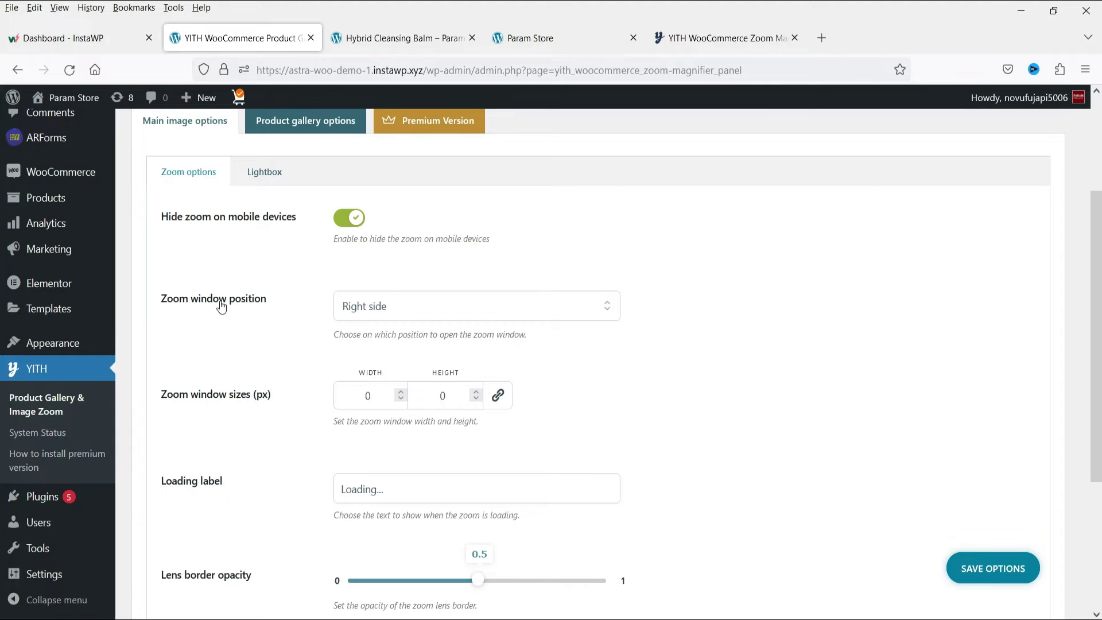
Review the remaining main image zoom options down to the blur setting and save the options
{"action": "scroll", "coordinate": [643, 359], "scroll_direction": "down", "scroll_amount": 3}
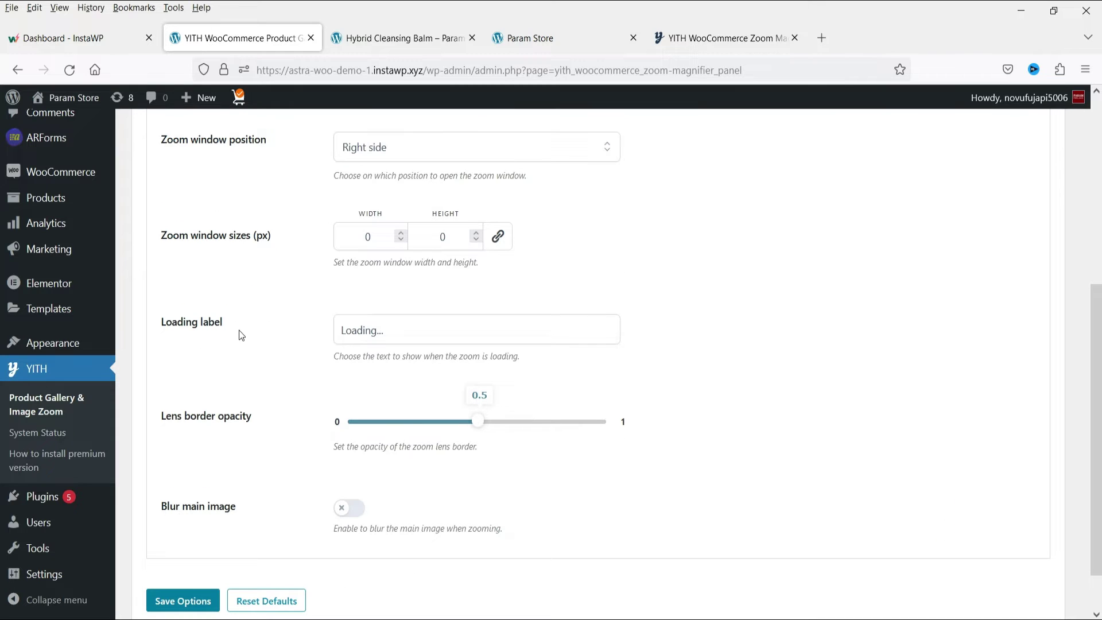
{"action": "scroll", "coordinate": [267, 331], "scroll_direction": "down", "scroll_amount": 1}
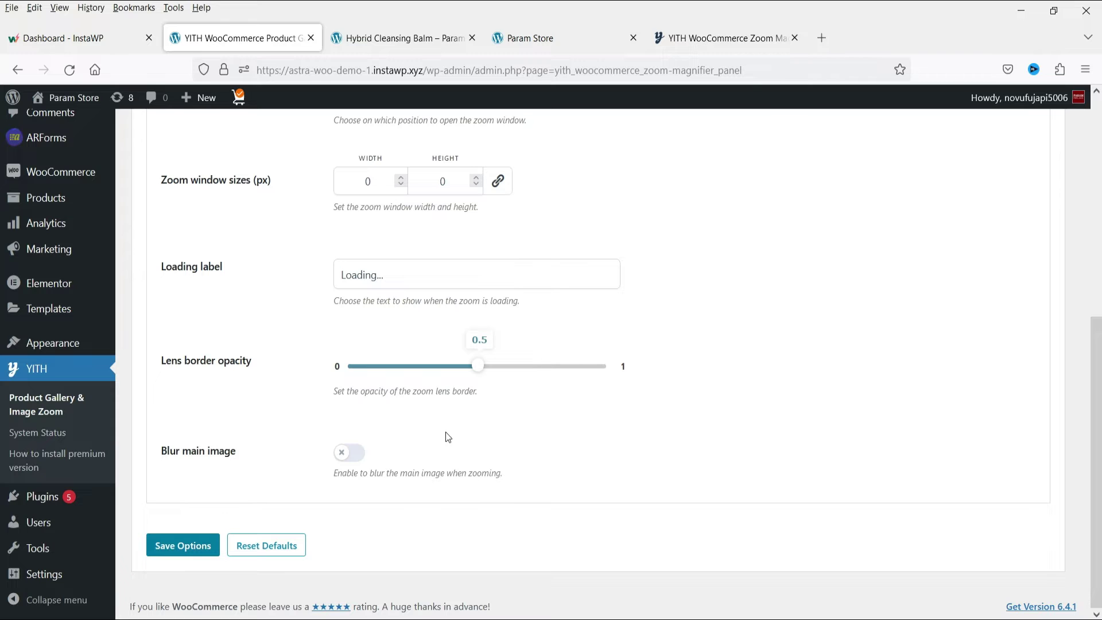
{"action": "left_click", "coordinate": [179, 546]}
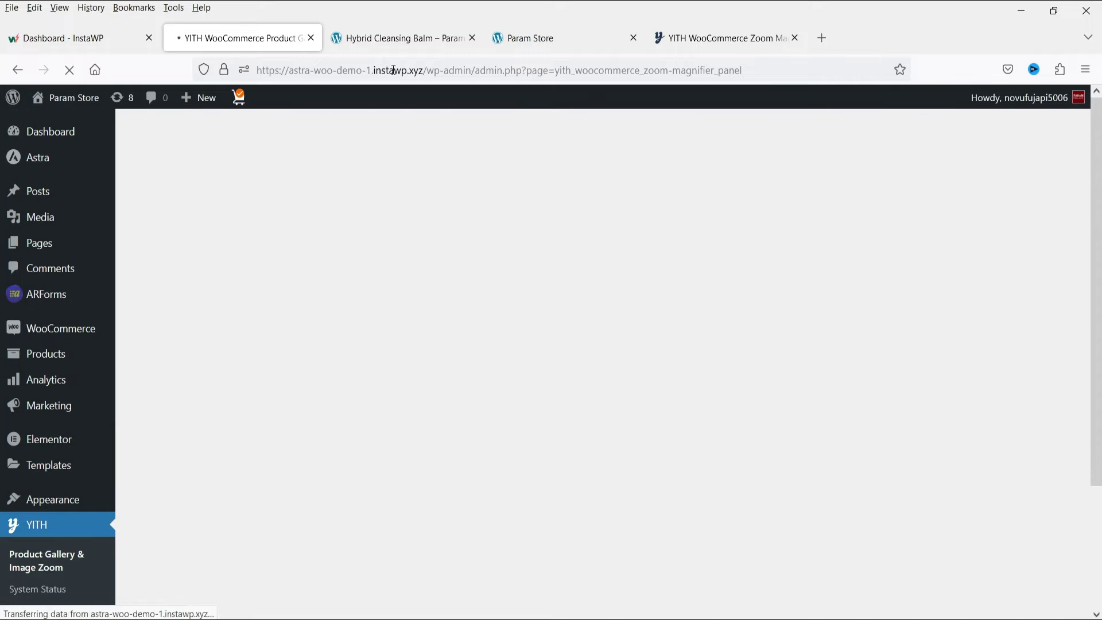
Reload the Hybrid Cleansing Balm product page, browse its gallery thumbnail slider, and check the zoom on the main image
{"action": "left_click", "coordinate": [378, 37]}
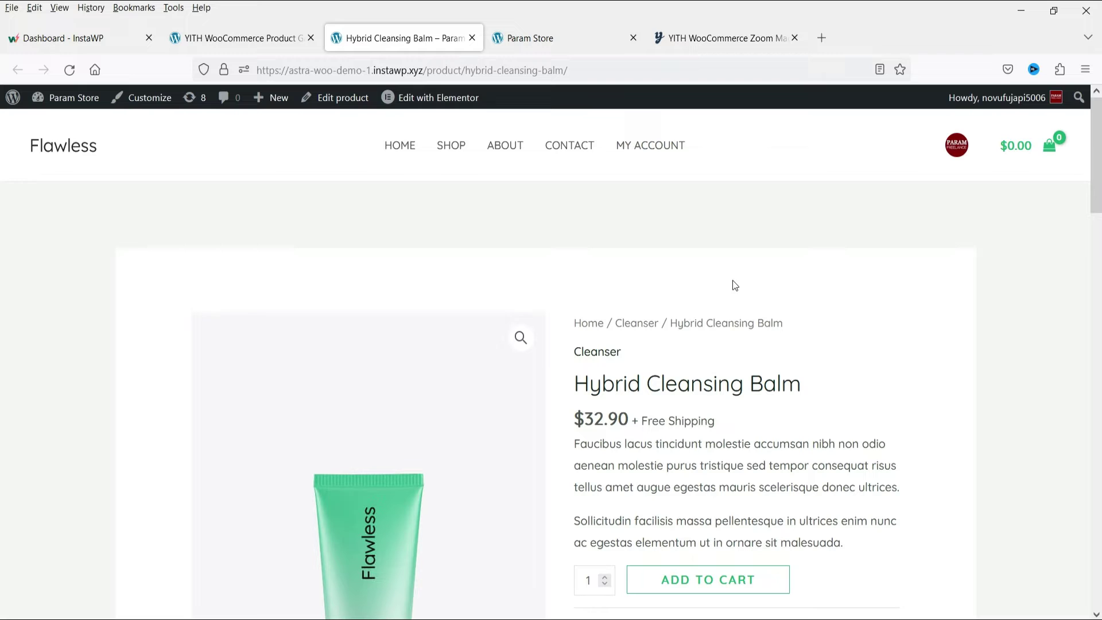
{"action": "left_click", "coordinate": [70, 70]}
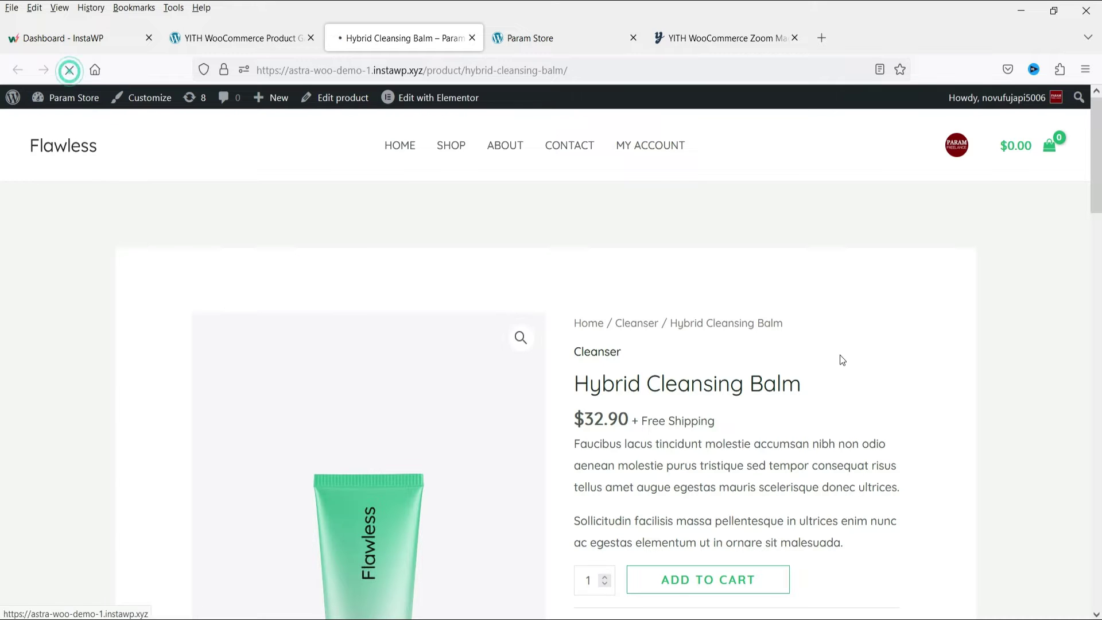
{"action": "scroll", "coordinate": [839, 355], "scroll_direction": "down", "scroll_amount": 10}
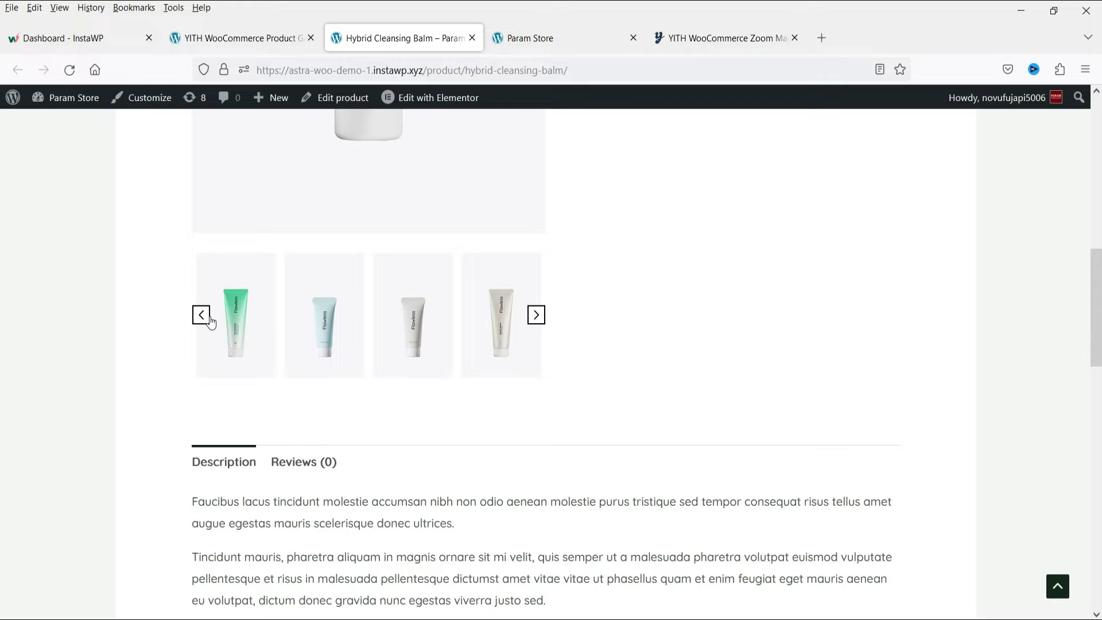
{"action": "left_click", "coordinate": [538, 318]}
{"action": "left_click", "coordinate": [536, 315]}
{"action": "left_click", "coordinate": [537, 316]}
{"action": "left_click", "coordinate": [538, 317]}
{"action": "scroll", "coordinate": [712, 383], "scroll_direction": "up", "scroll_amount": 5}
{"action": "mouse_move", "coordinate": [357, 271]}
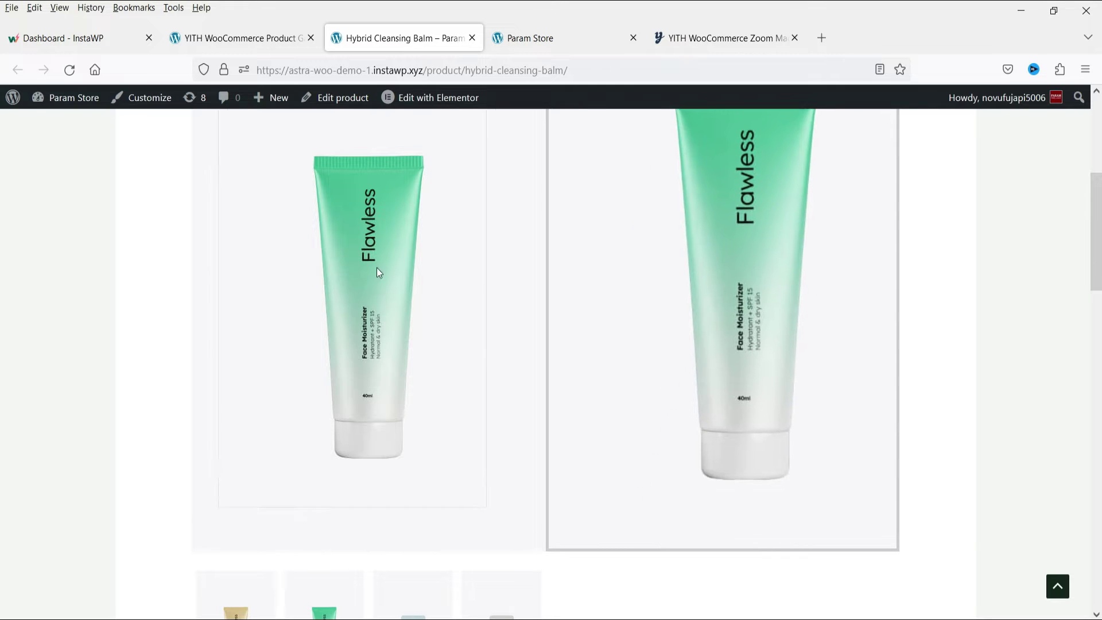
Enable blurring of the main image when zooming in the YITH zoom options and save the settings
{"action": "left_click", "coordinate": [249, 39]}
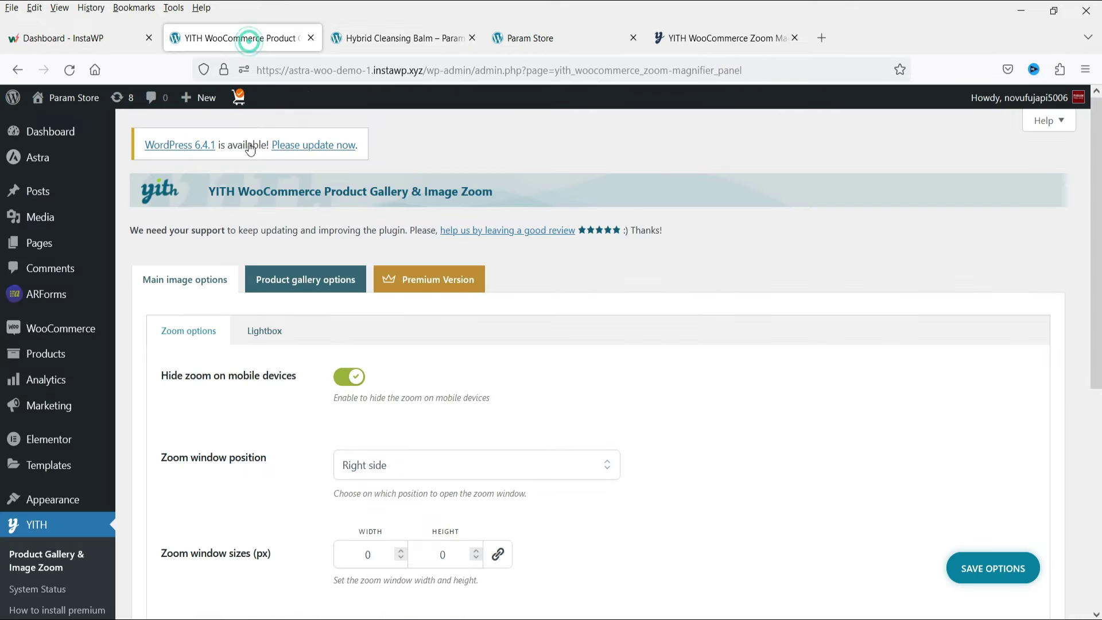
{"action": "scroll", "coordinate": [470, 367], "scroll_direction": "down", "scroll_amount": 5}
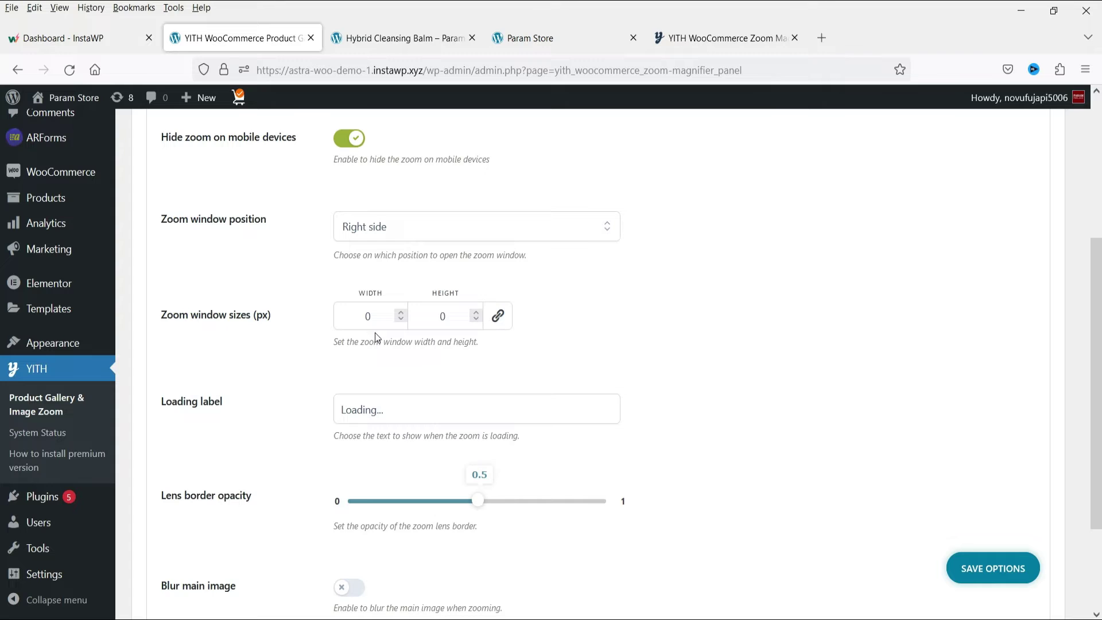
{"action": "scroll", "coordinate": [377, 509], "scroll_direction": "down", "scroll_amount": 3}
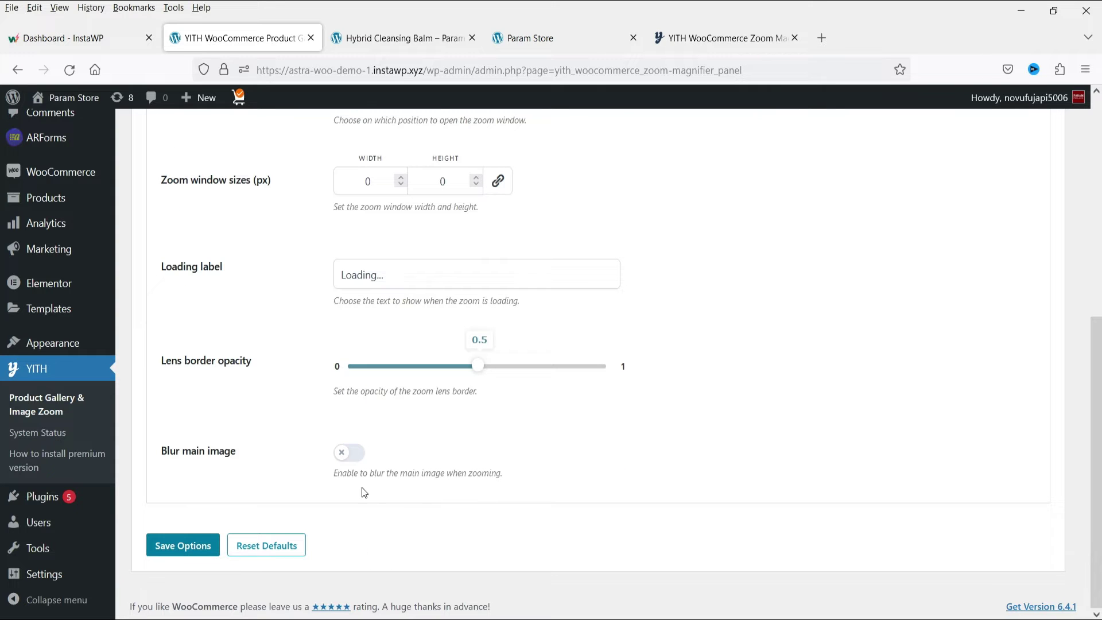
{"action": "left_click", "coordinate": [348, 453]}
{"action": "left_click", "coordinate": [184, 545]}
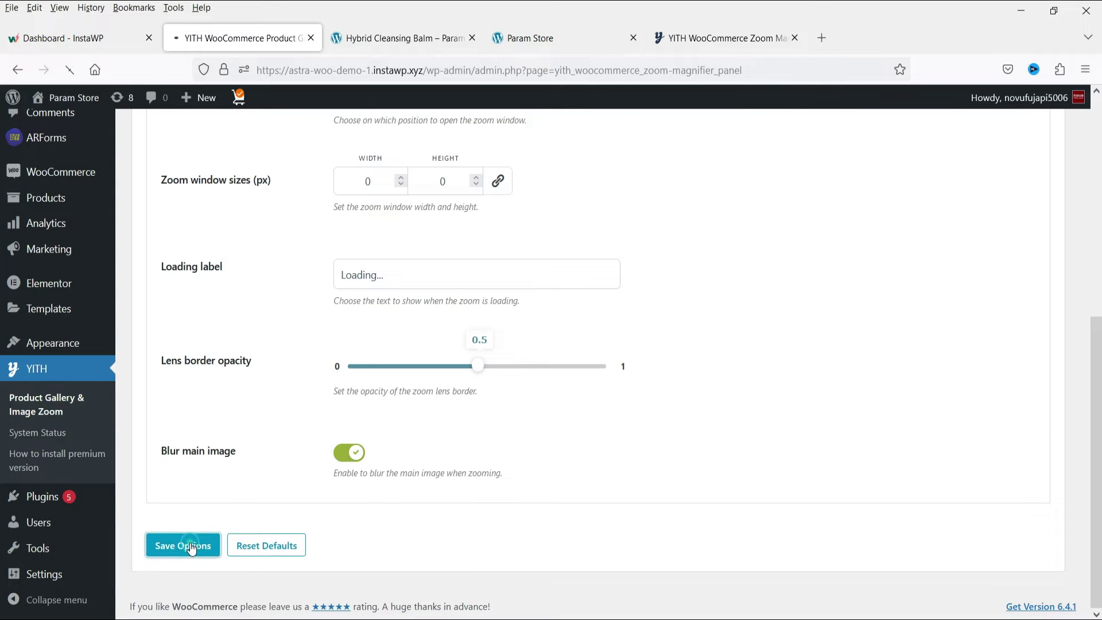
Reload the product page and check the zoom effect on the main image and on the second and third gallery images
{"action": "left_click", "coordinate": [401, 37]}
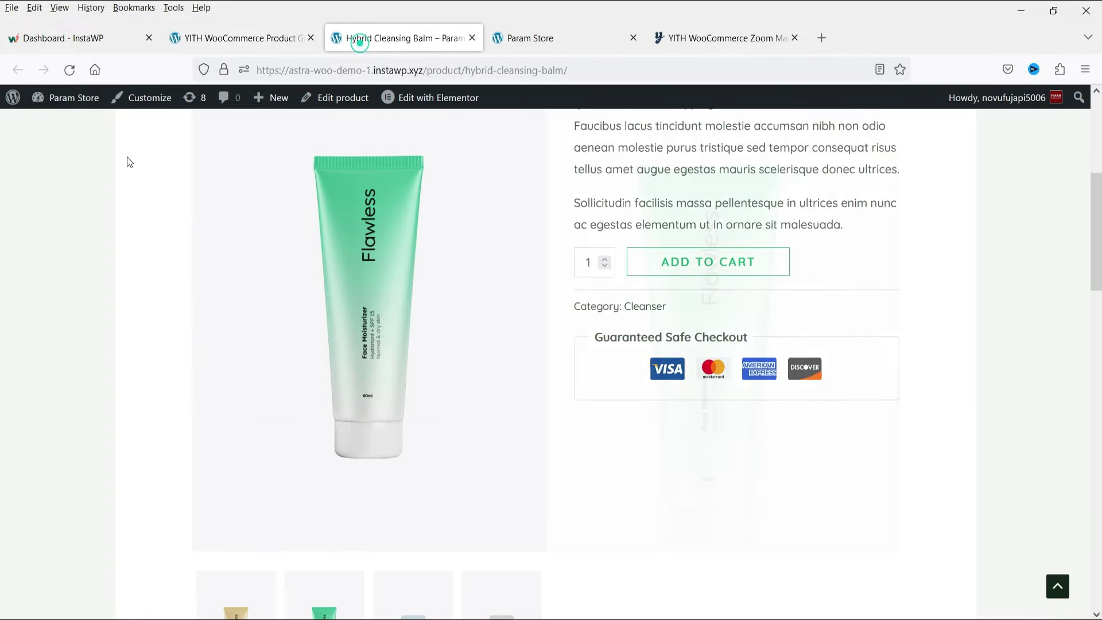
{"action": "left_click", "coordinate": [64, 70]}
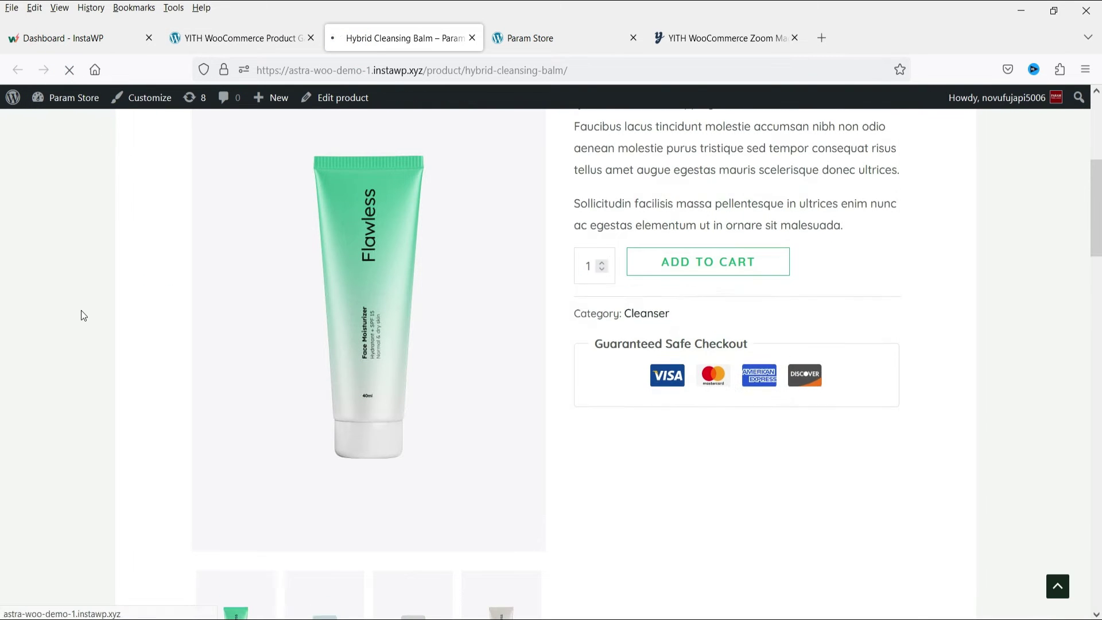
{"action": "mouse_move", "coordinate": [367, 235]}
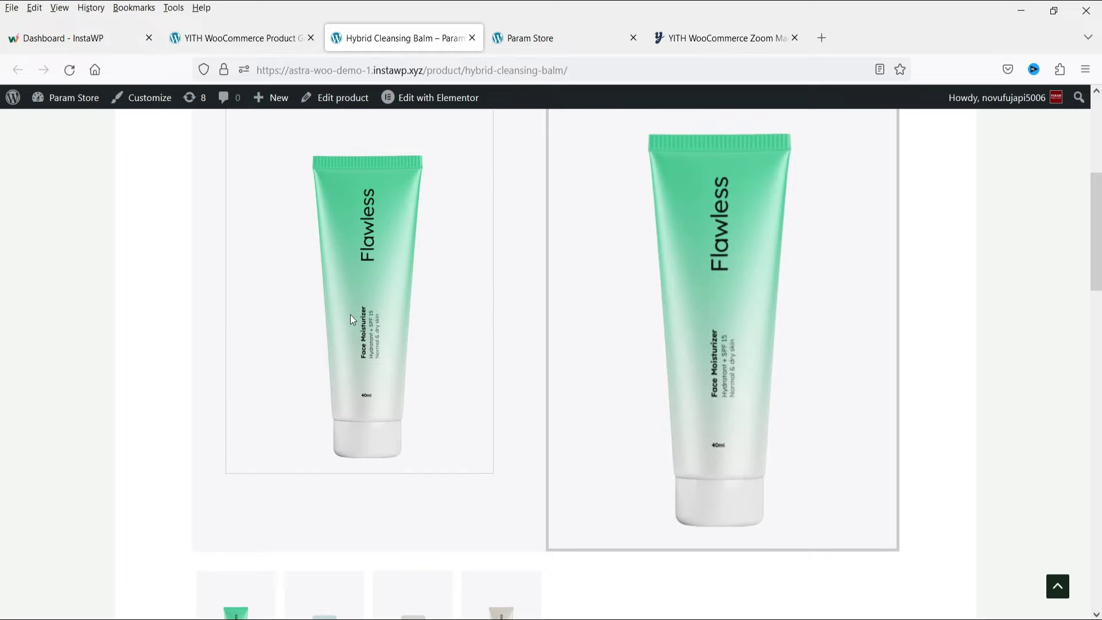
{"action": "scroll", "coordinate": [367, 287], "scroll_direction": "down", "scroll_amount": 7}
{"action": "scroll", "coordinate": [374, 296], "scroll_direction": "up", "scroll_amount": 7}
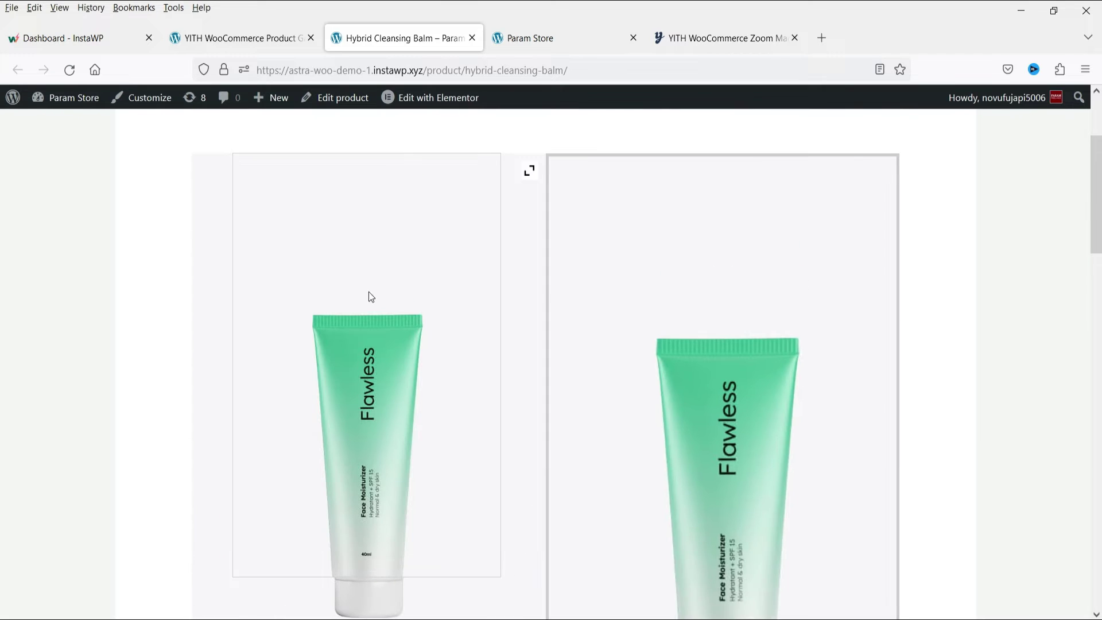
{"action": "scroll", "coordinate": [374, 474], "scroll_direction": "down", "scroll_amount": 4}
{"action": "left_click", "coordinate": [336, 610]}
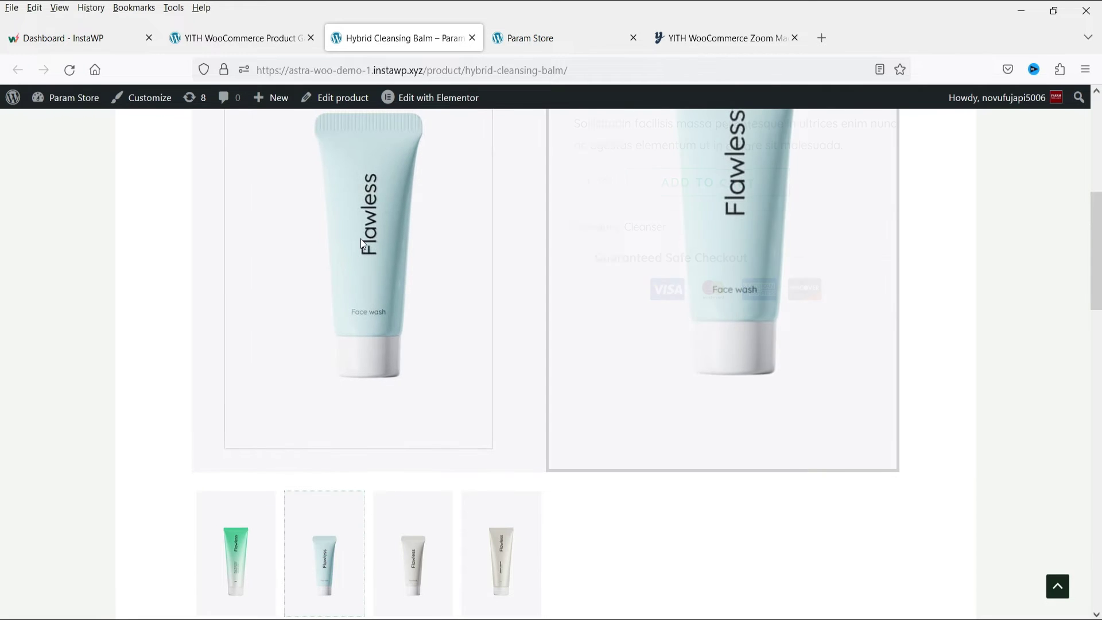
{"action": "scroll", "coordinate": [362, 385], "scroll_direction": "up", "scroll_amount": 2}
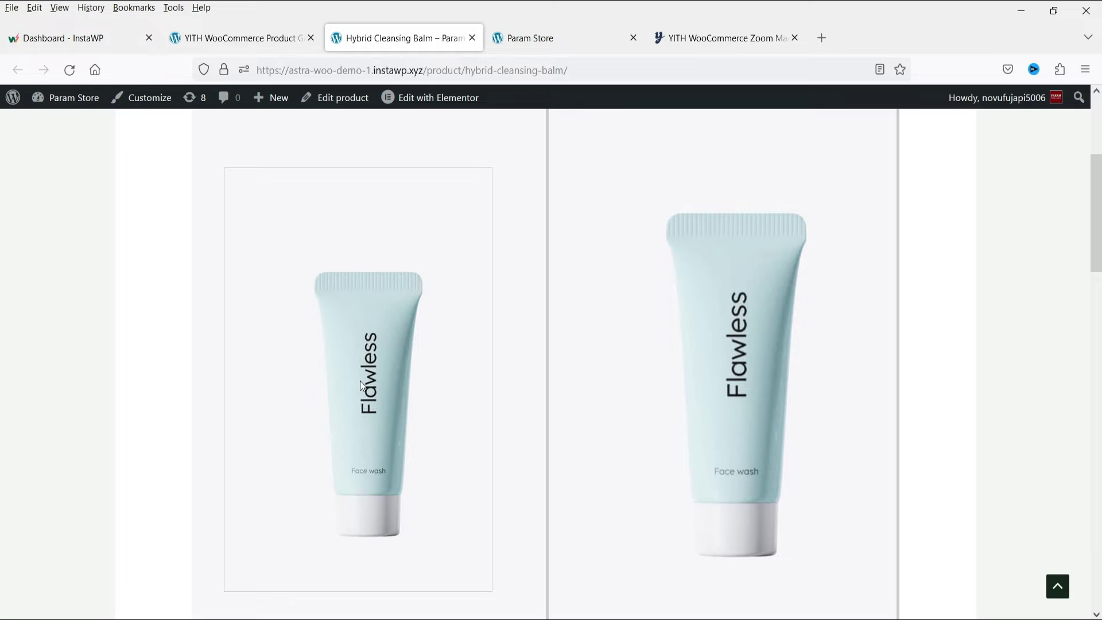
{"action": "scroll", "coordinate": [401, 436], "scroll_direction": "down", "scroll_amount": 3}
{"action": "left_click", "coordinate": [433, 500]}
{"action": "scroll", "coordinate": [402, 402], "scroll_direction": "up", "scroll_amount": 3}
Set the zoom window size to 600 px wide and 200 px high in the YITH zoom options and save
{"action": "left_click", "coordinate": [219, 35]}
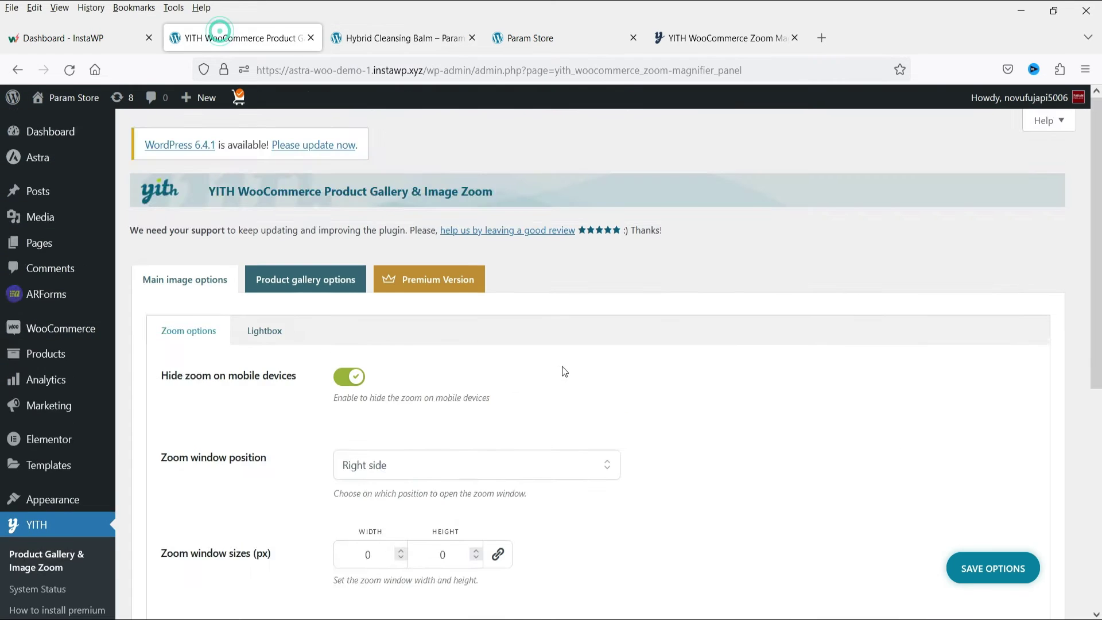
{"action": "scroll", "coordinate": [534, 373], "scroll_direction": "down", "scroll_amount": 3}
{"action": "double_click", "coordinate": [370, 395]}
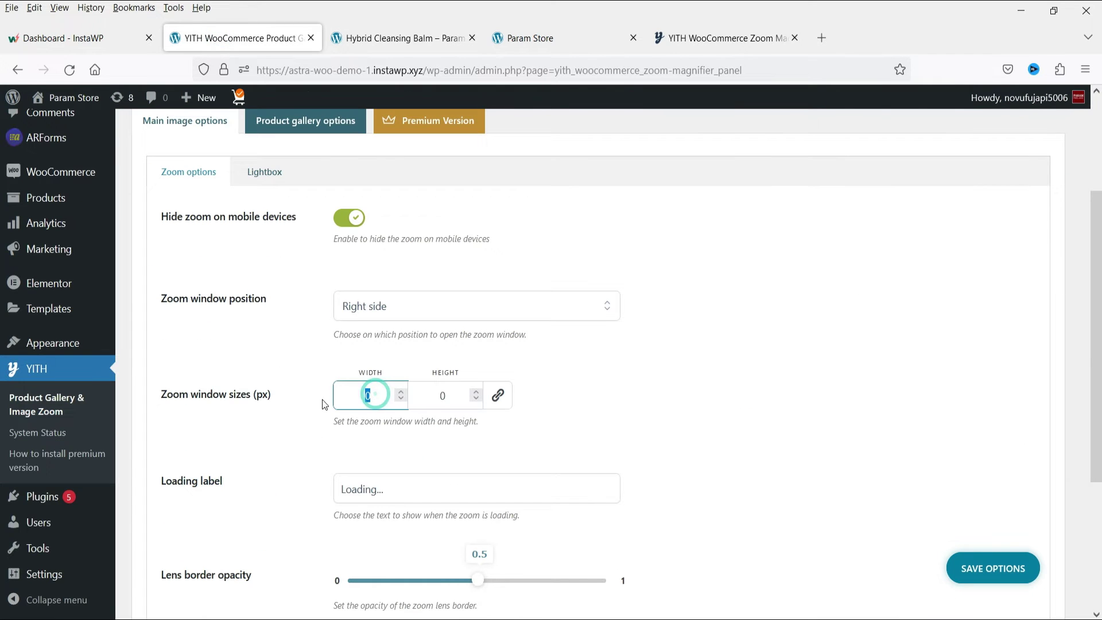
{"action": "type", "text": "600"}
{"action": "double_click", "coordinate": [440, 396]}
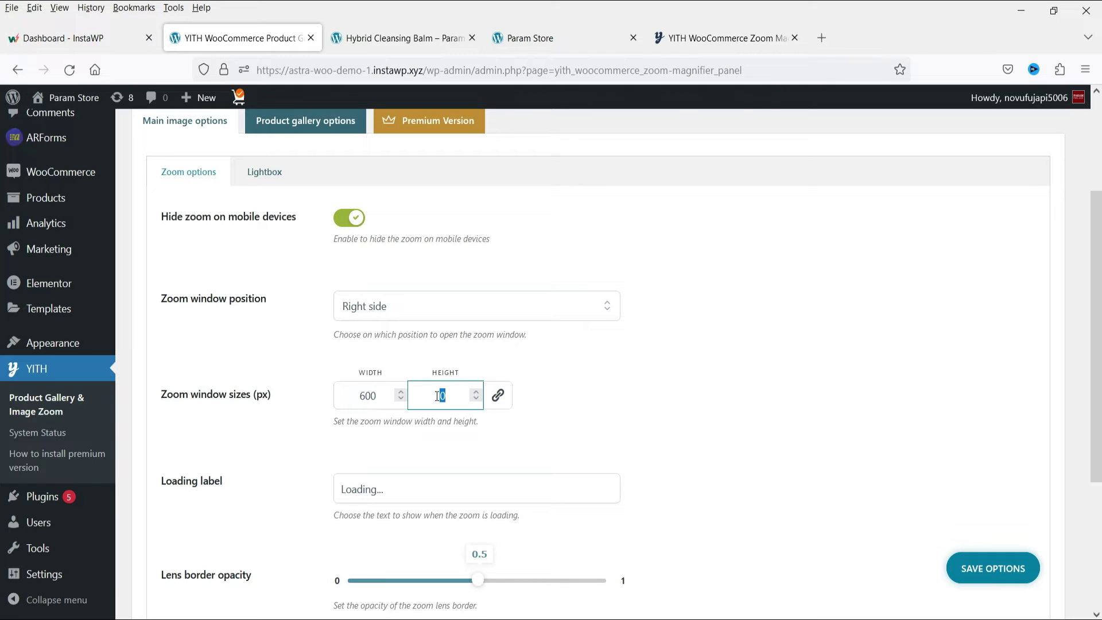
{"action": "type", "text": "200"}
{"action": "left_click", "coordinate": [652, 381]}
{"action": "left_click", "coordinate": [993, 560]}
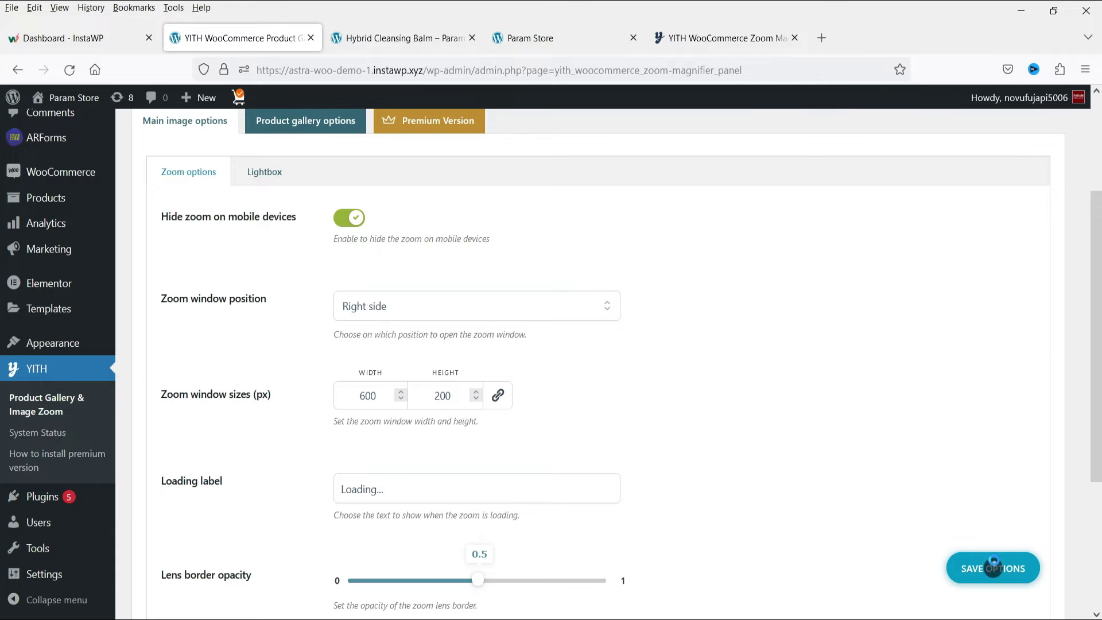
Reload the Hybrid Cleansing Balm page and examine the 600 by 200 px zoom window over the product image
{"action": "key", "text": "ctrl+Tab"}
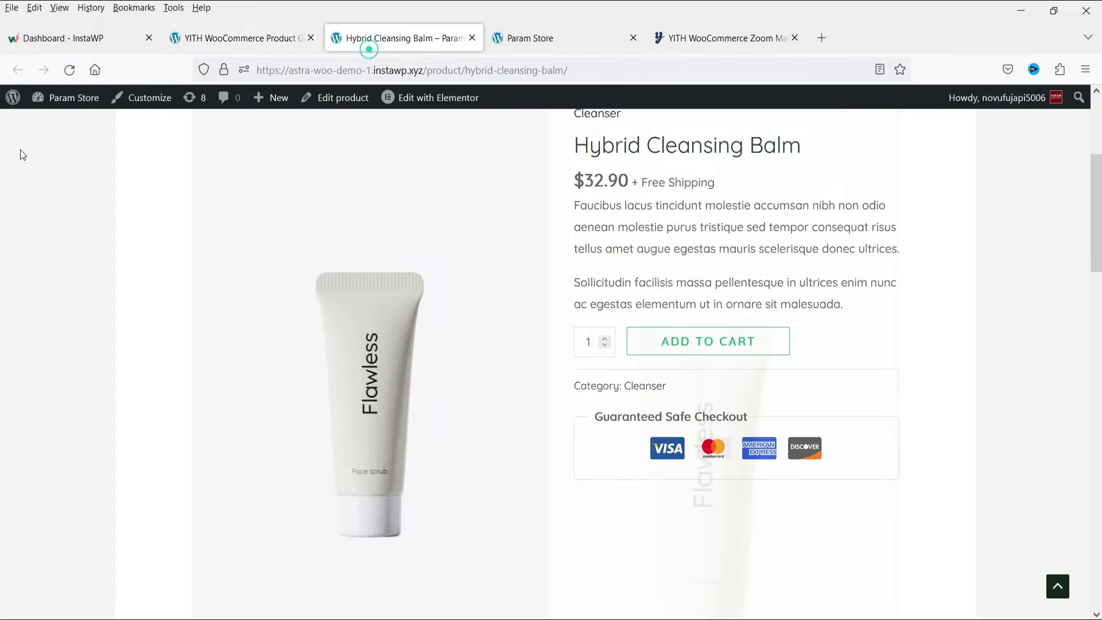
{"action": "left_click", "coordinate": [70, 73]}
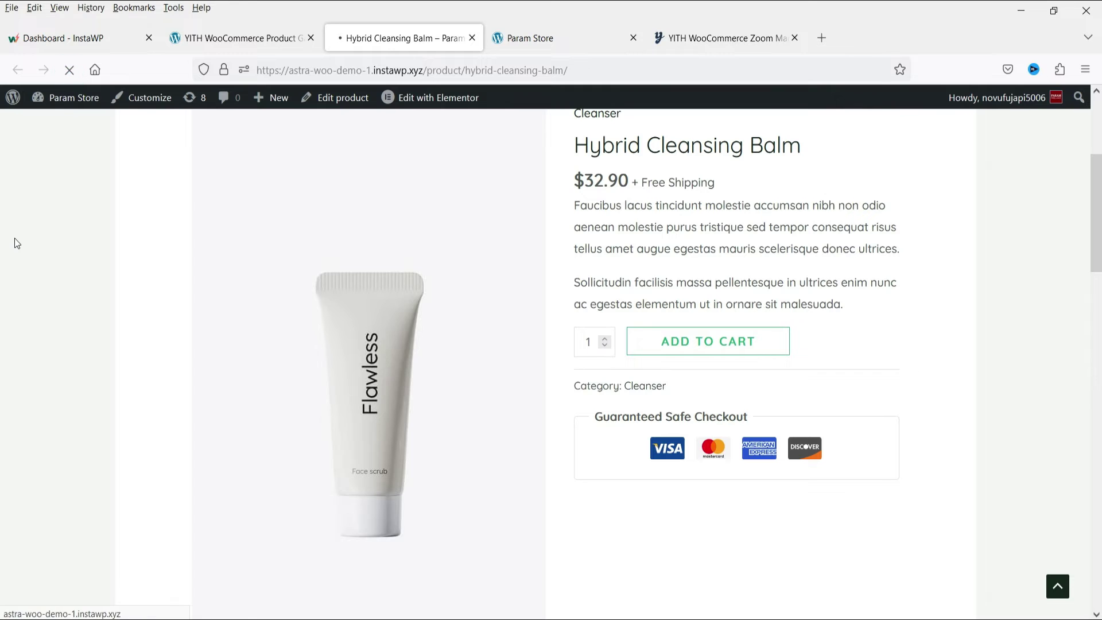
{"action": "mouse_move", "coordinate": [394, 301]}
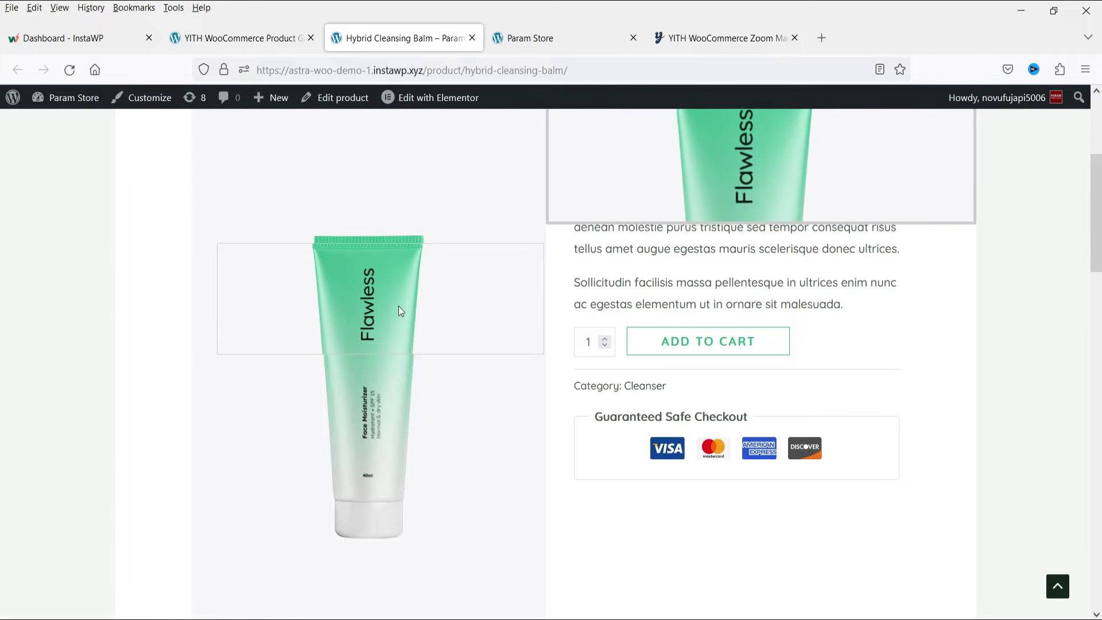
{"action": "scroll", "coordinate": [322, 522], "scroll_direction": "up", "scroll_amount": 4}
{"action": "mouse_move", "coordinate": [391, 508]}
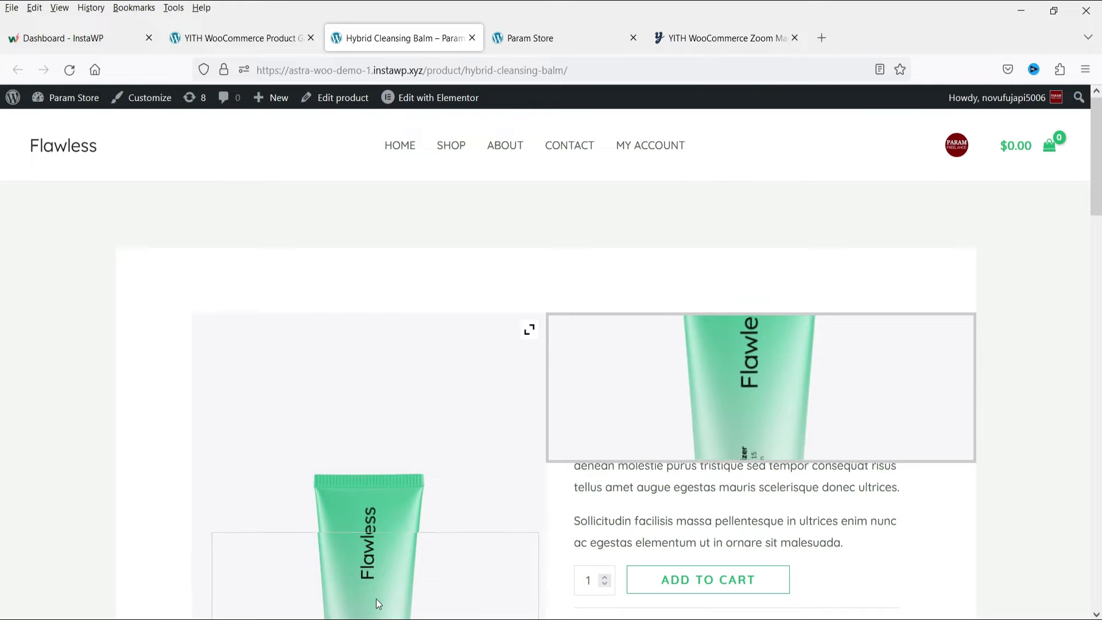
Change the zoom window size to 800 px wide and 800 px high in the YITH zoom options and save
{"action": "left_click", "coordinate": [212, 38]}
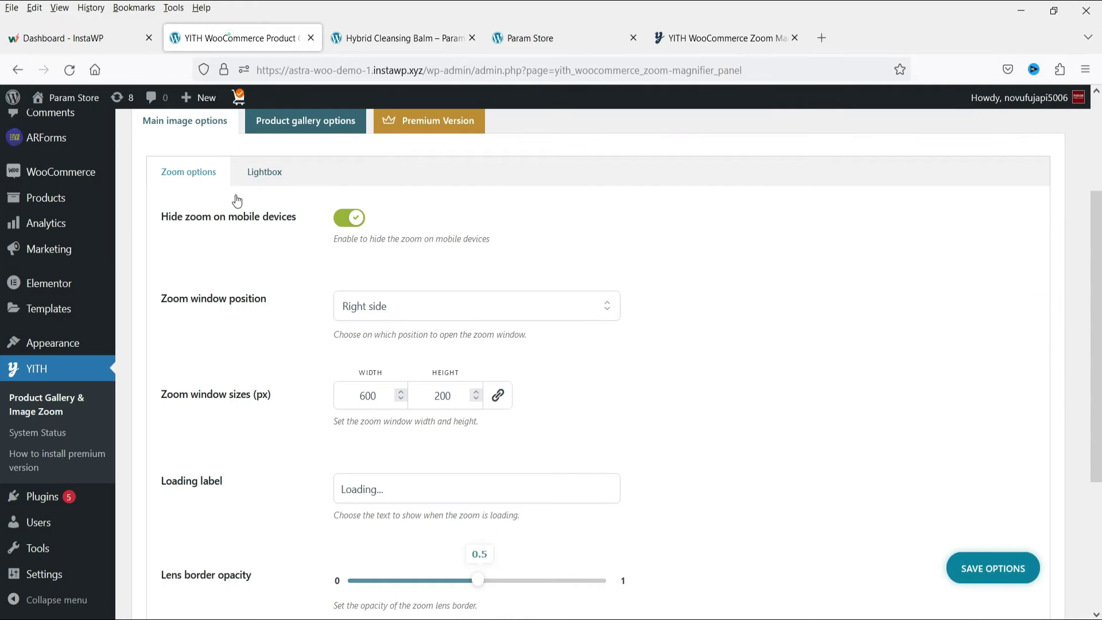
{"action": "scroll", "coordinate": [435, 200], "scroll_direction": "down", "scroll_amount": 4}
{"action": "type", "text": "6"}
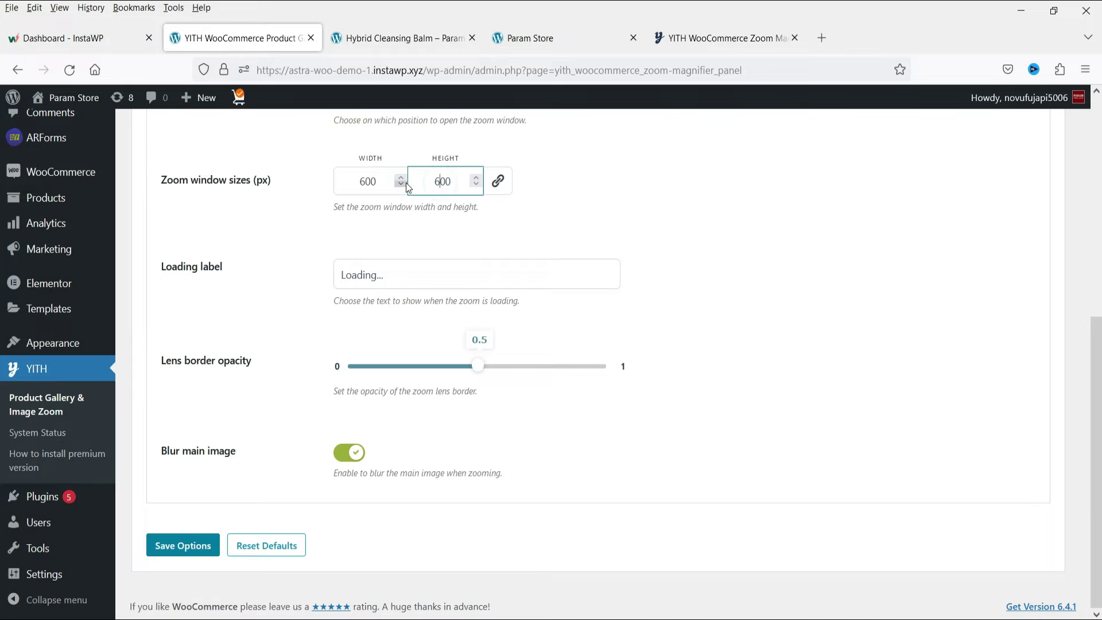
{"action": "left_click_drag", "start_coordinate": [365, 182], "coordinate": [289, 186]}
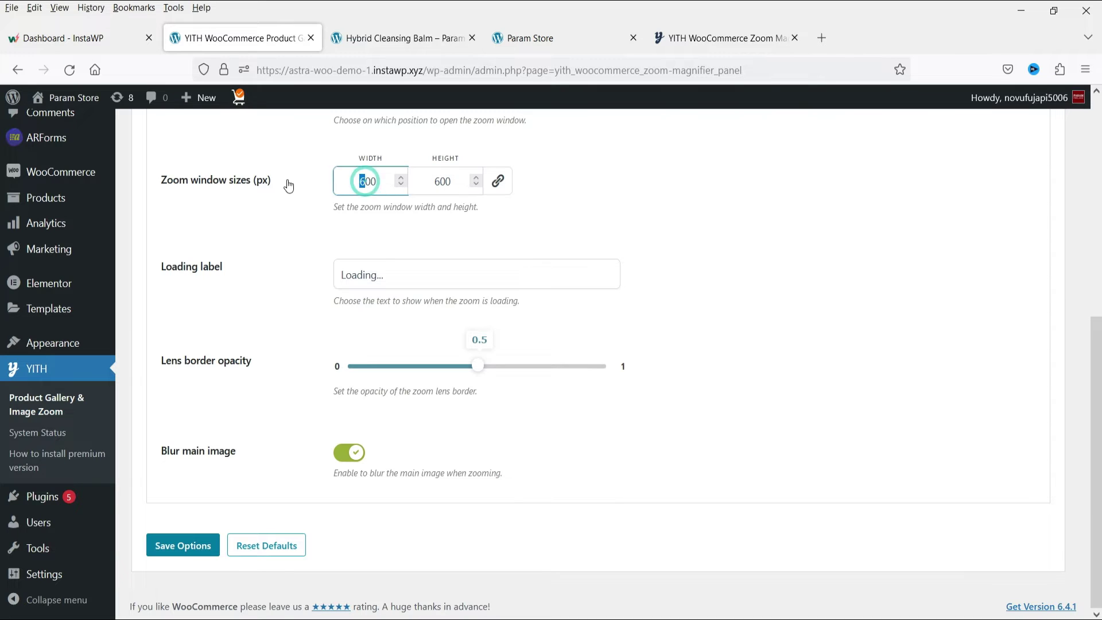
{"action": "left_click_drag", "start_coordinate": [439, 182], "coordinate": [423, 182]}
{"action": "type", "text": "8"}
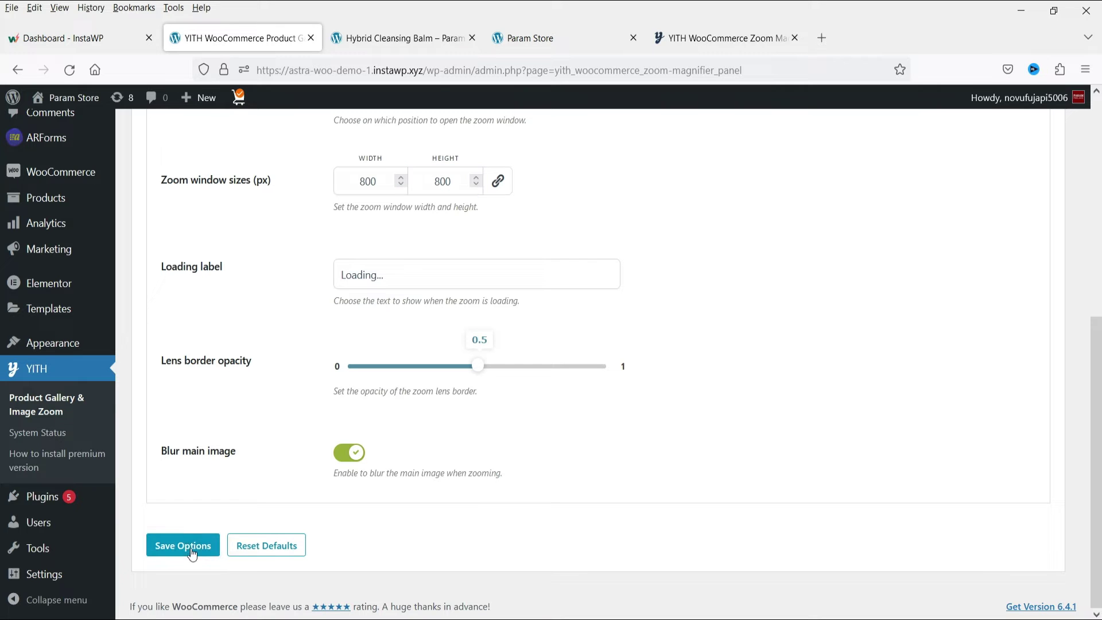
{"action": "left_click", "coordinate": [192, 549]}
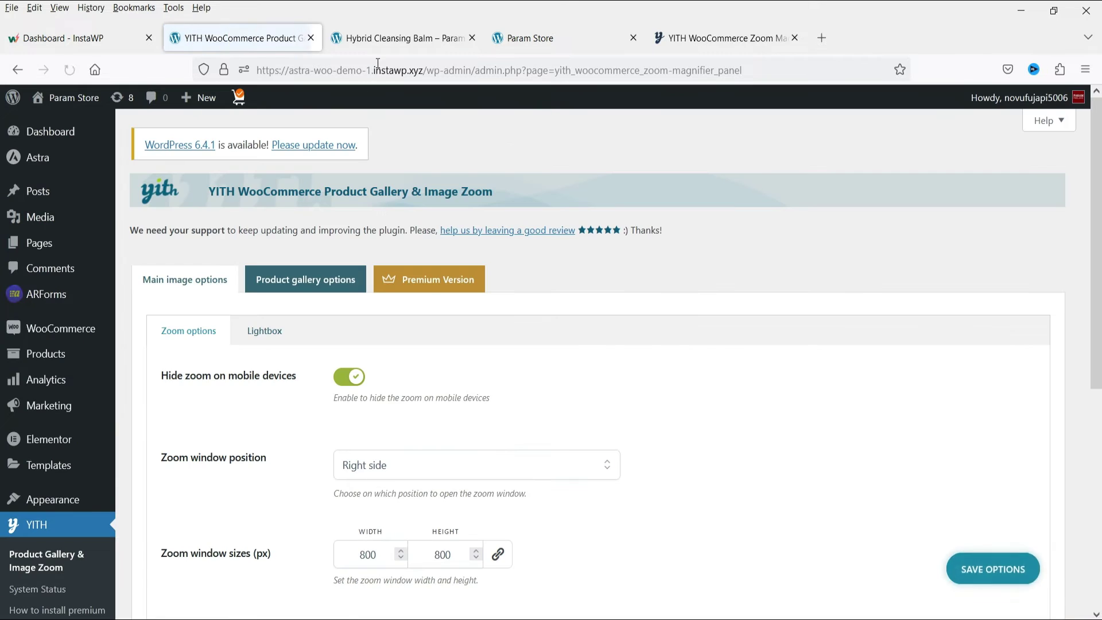
Reload the product page and examine how the 800 by 800 px zoom window fits beside the main image
{"action": "left_click", "coordinate": [399, 38]}
{"action": "left_click", "coordinate": [69, 71]}
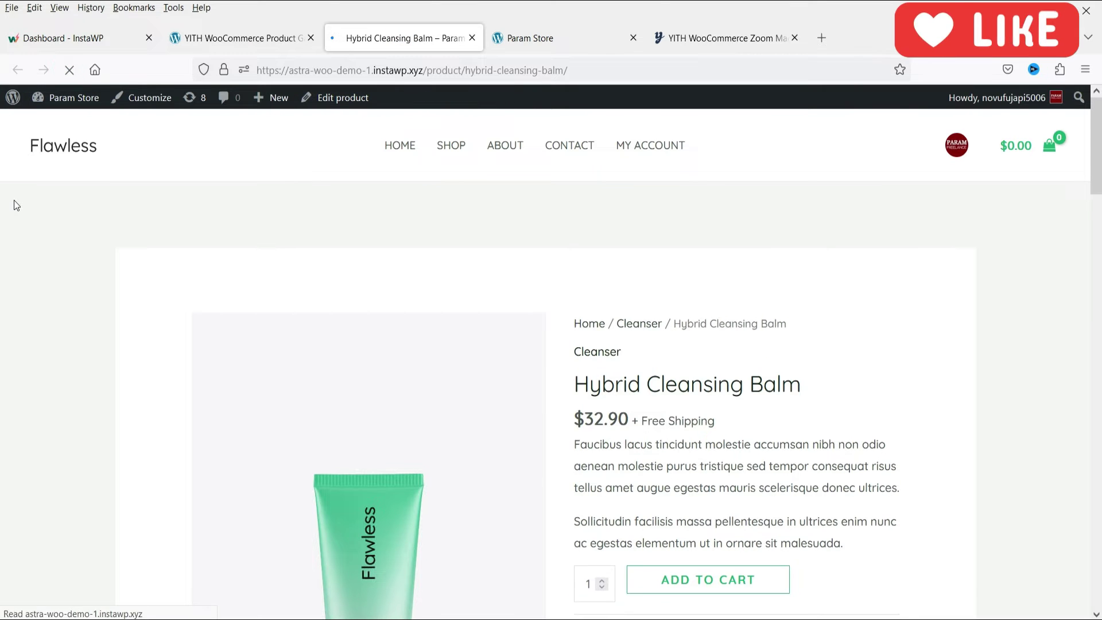
{"action": "scroll", "coordinate": [405, 279], "scroll_direction": "down", "scroll_amount": 4}
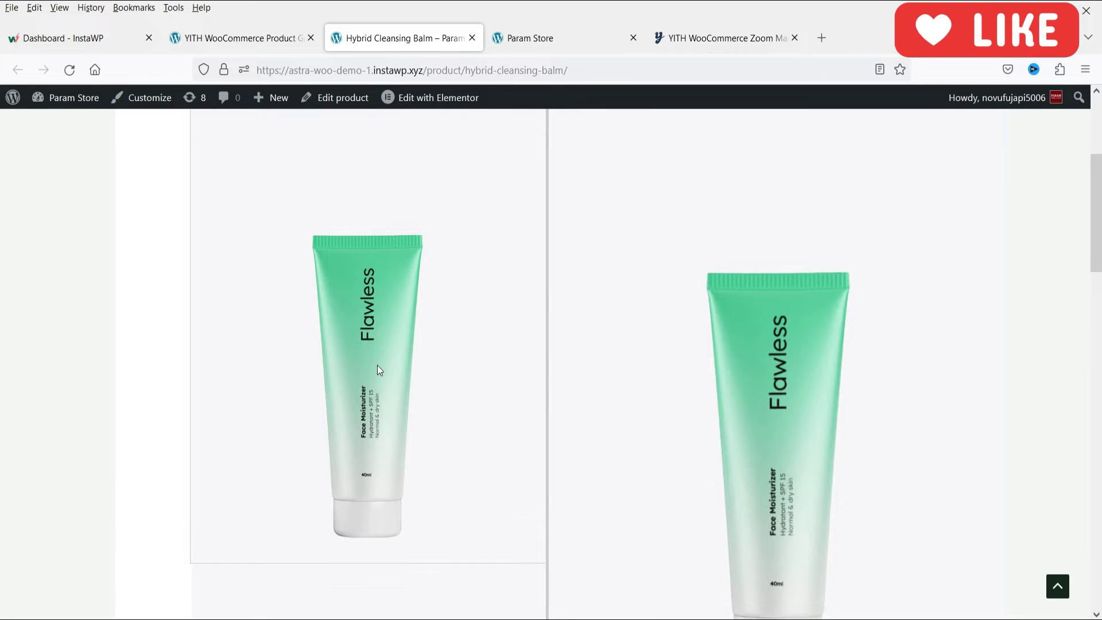
{"action": "scroll", "coordinate": [378, 328], "scroll_direction": "down", "scroll_amount": 3}
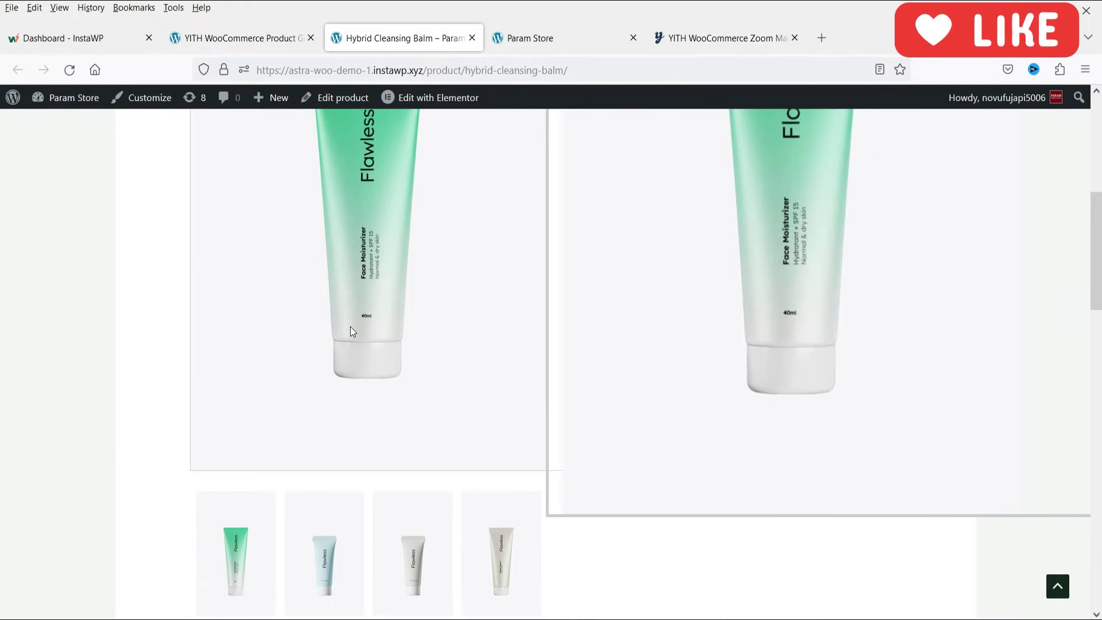
Clear the zoom window width and height values in the YITH zoom options and save
{"action": "key", "text": "ctrl+Page_Up"}
{"action": "double_click", "coordinate": [363, 558]}
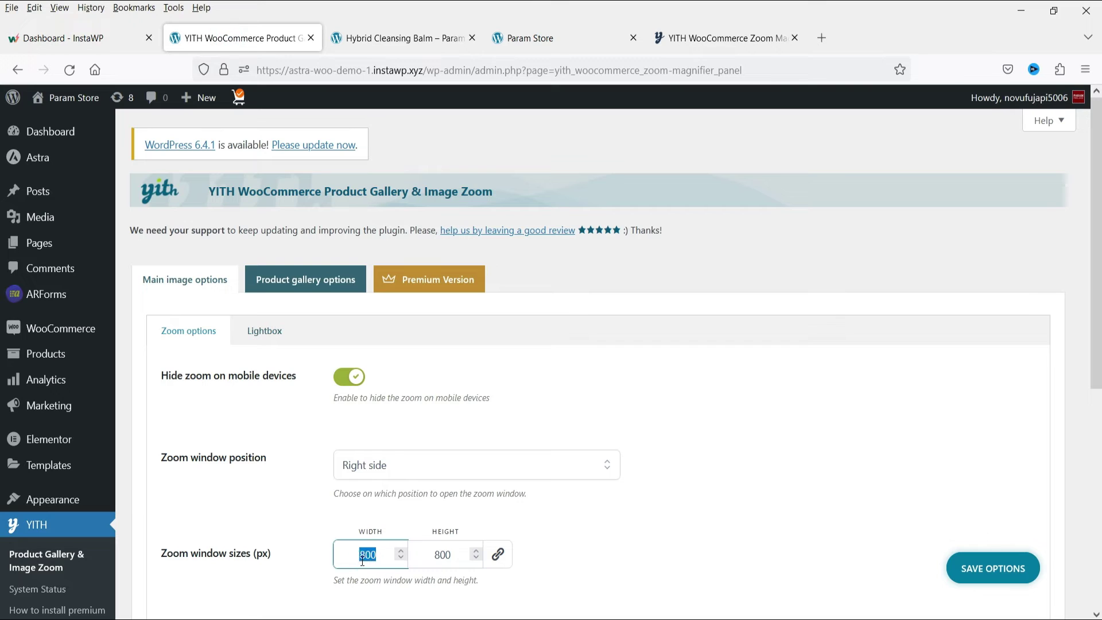
{"action": "double_click", "coordinate": [437, 548]}
{"action": "key", "text": "BackSpace"}
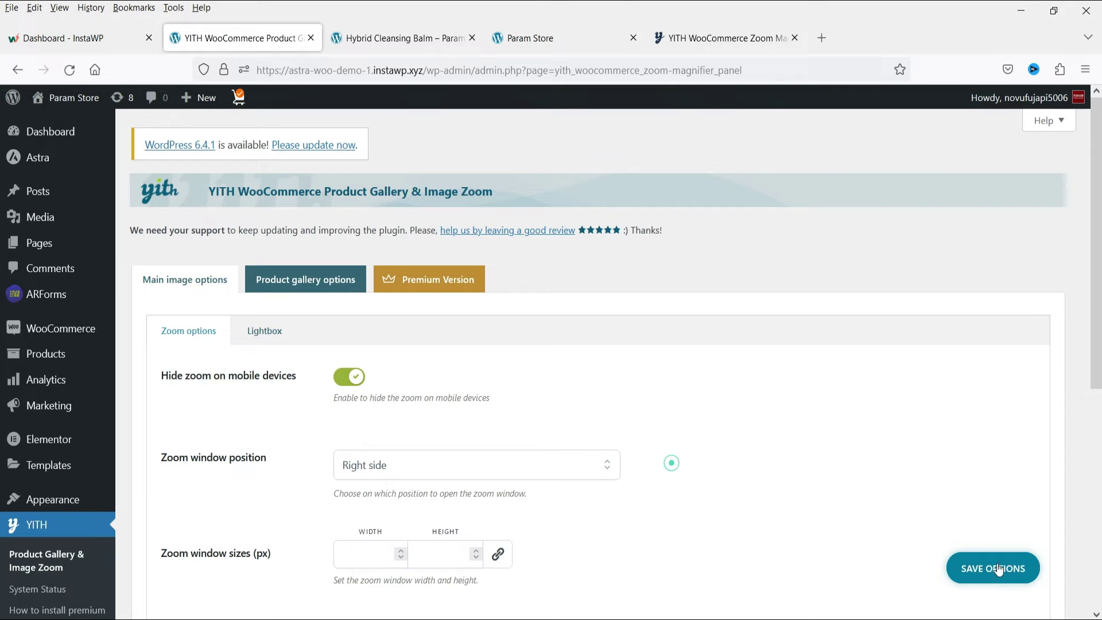
{"action": "left_click", "coordinate": [993, 568]}
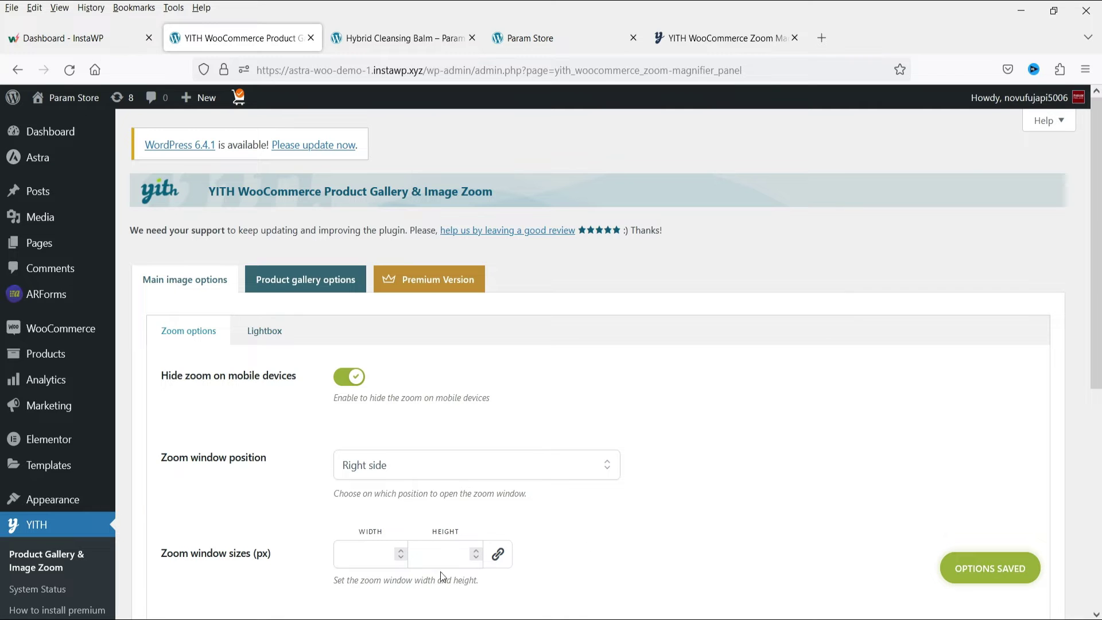
Display the YITH lightbox options and open the blue face wash gallery image in the lightbox on the Hybrid Cleansing Balm page
{"action": "left_click", "coordinate": [261, 329]}
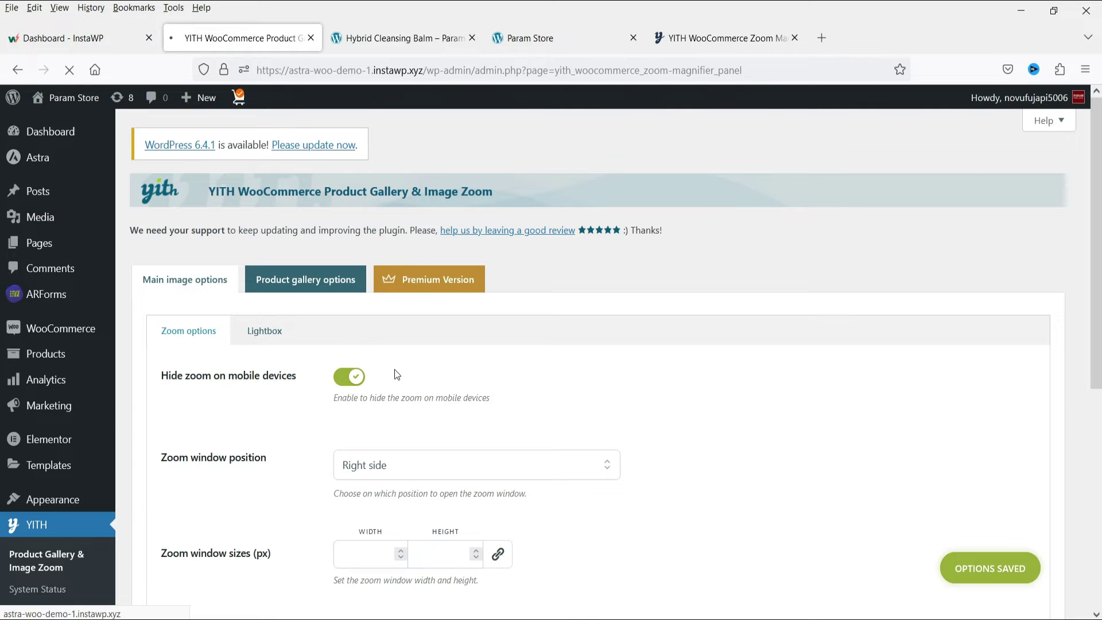
{"action": "scroll", "coordinate": [360, 367], "scroll_direction": "down", "scroll_amount": 4}
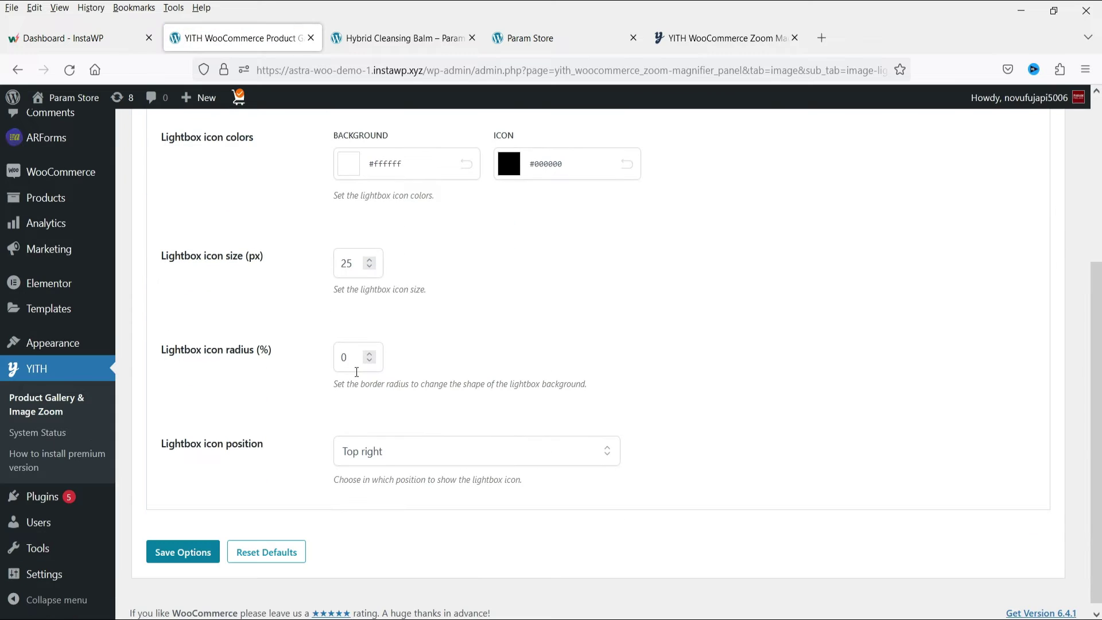
{"action": "left_click", "coordinate": [411, 51]}
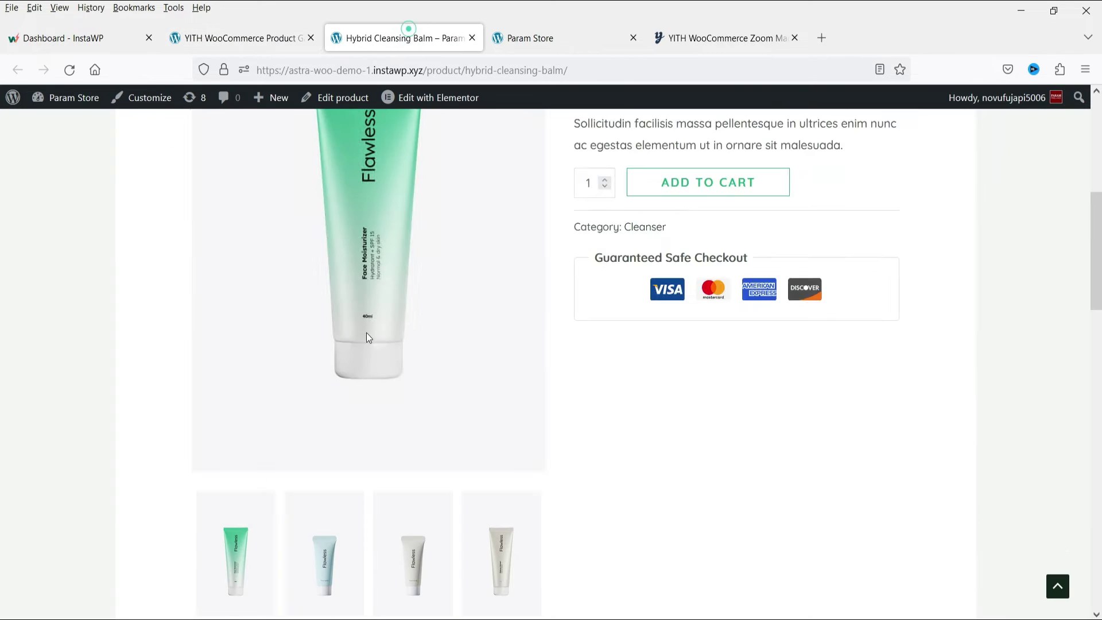
{"action": "left_click", "coordinate": [327, 554]}
{"action": "scroll", "coordinate": [384, 293], "scroll_direction": "up", "scroll_amount": 4}
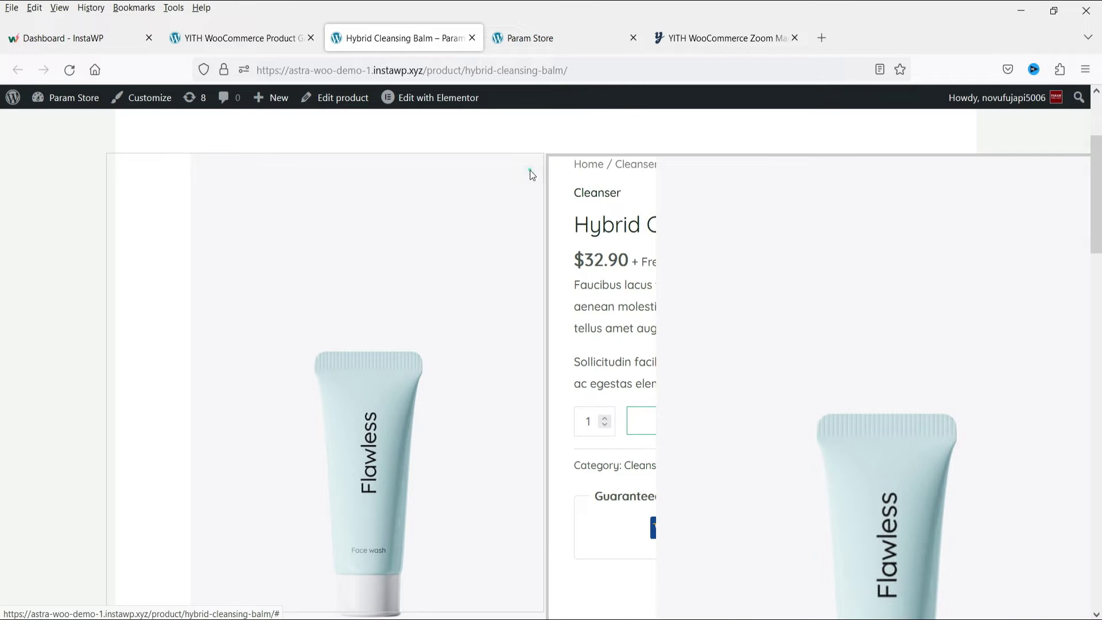
{"action": "left_click", "coordinate": [530, 172]}
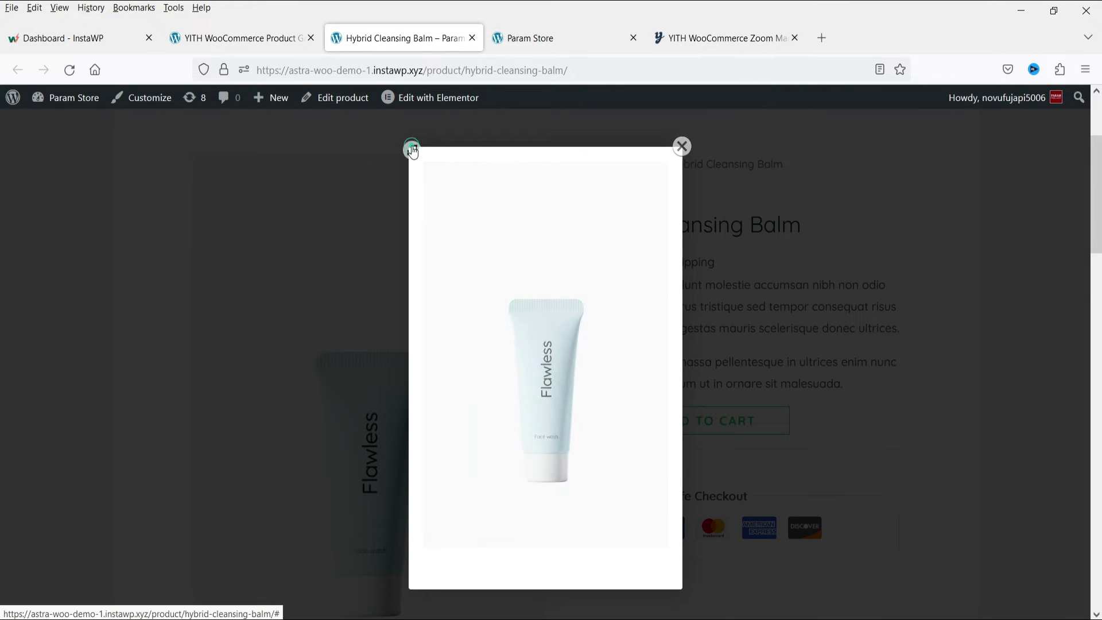
Switch the face wash lightbox between fitted and enlarged size, and close it from the enlarged view
{"action": "left_click", "coordinate": [411, 150]}
{"action": "scroll", "coordinate": [420, 254], "scroll_direction": "up", "scroll_amount": 3}
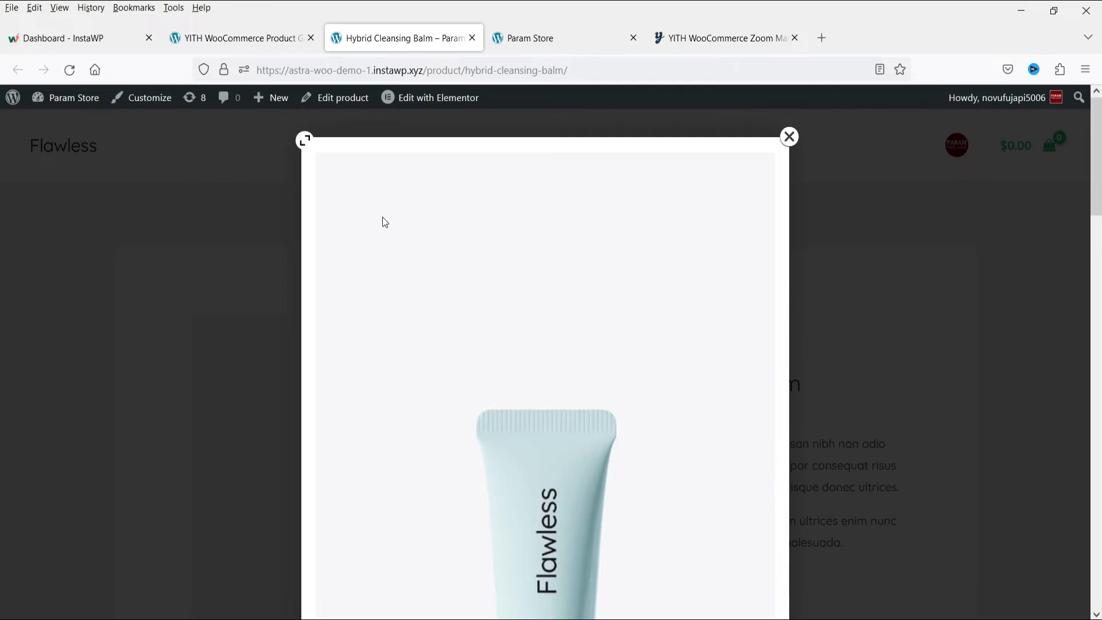
{"action": "left_click", "coordinate": [305, 143]}
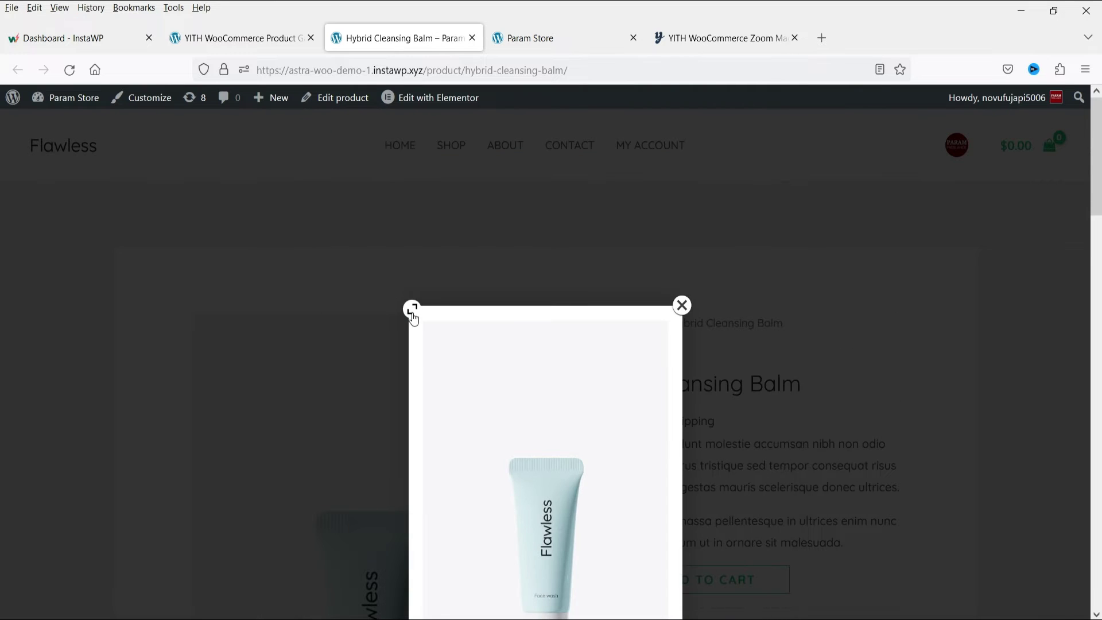
{"action": "left_click", "coordinate": [411, 312]}
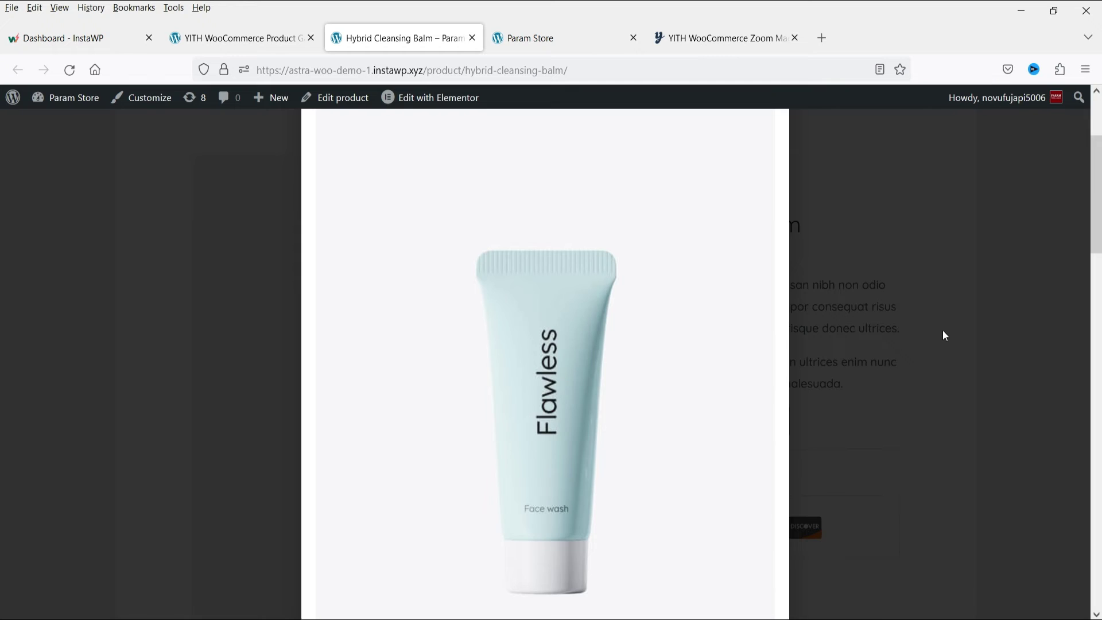
{"action": "left_click", "coordinate": [942, 331]}
Examine the lightbox icon colour, size, radius and position settings against the icon on the product page
{"action": "left_click", "coordinate": [268, 38]}
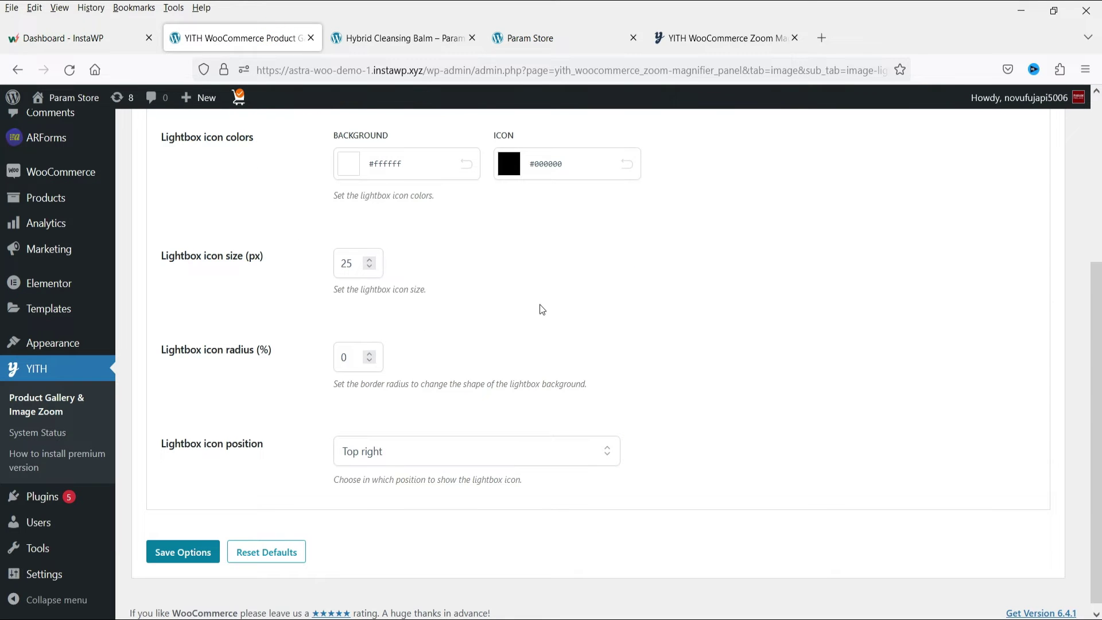
{"action": "scroll", "coordinate": [229, 320], "scroll_direction": "up", "scroll_amount": 3}
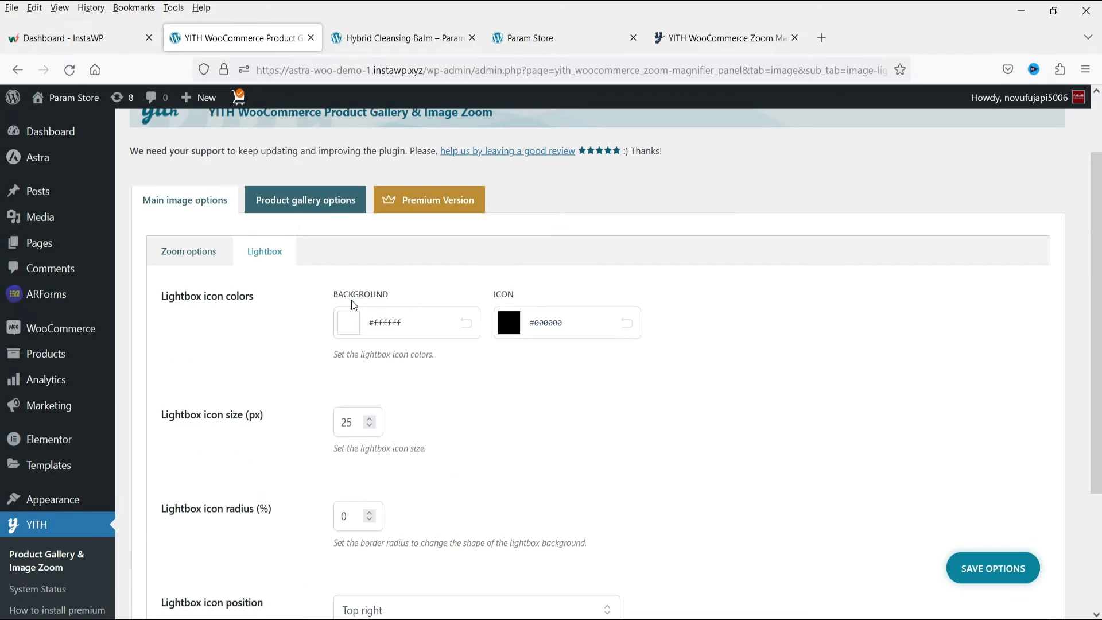
{"action": "scroll", "coordinate": [520, 358], "scroll_direction": "down", "scroll_amount": 3}
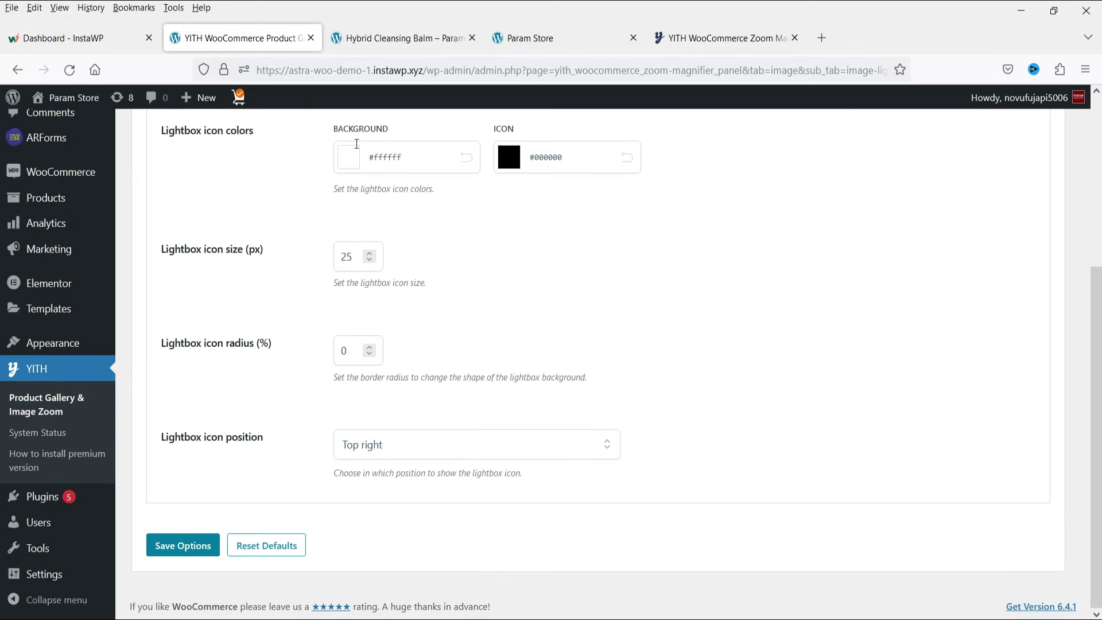
{"action": "left_click", "coordinate": [396, 37]}
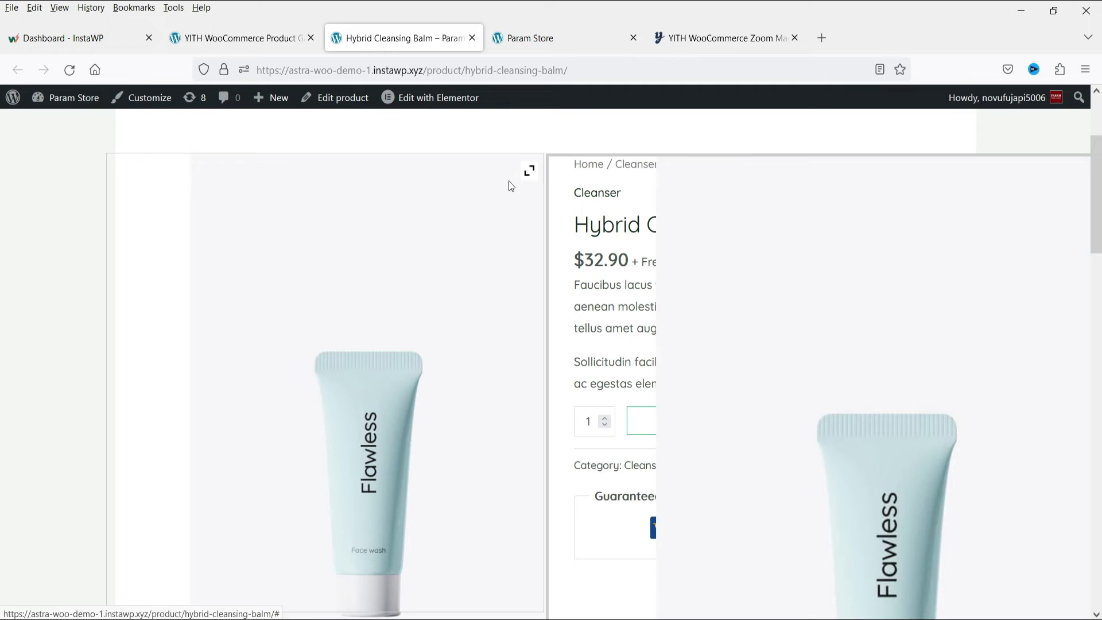
Enable hiding the gallery thumbnails from the single product page in the YITH product gallery options and save
{"action": "left_click", "coordinate": [276, 37]}
{"action": "scroll", "coordinate": [310, 275], "scroll_direction": "up", "scroll_amount": 2}
{"action": "left_click", "coordinate": [308, 275]}
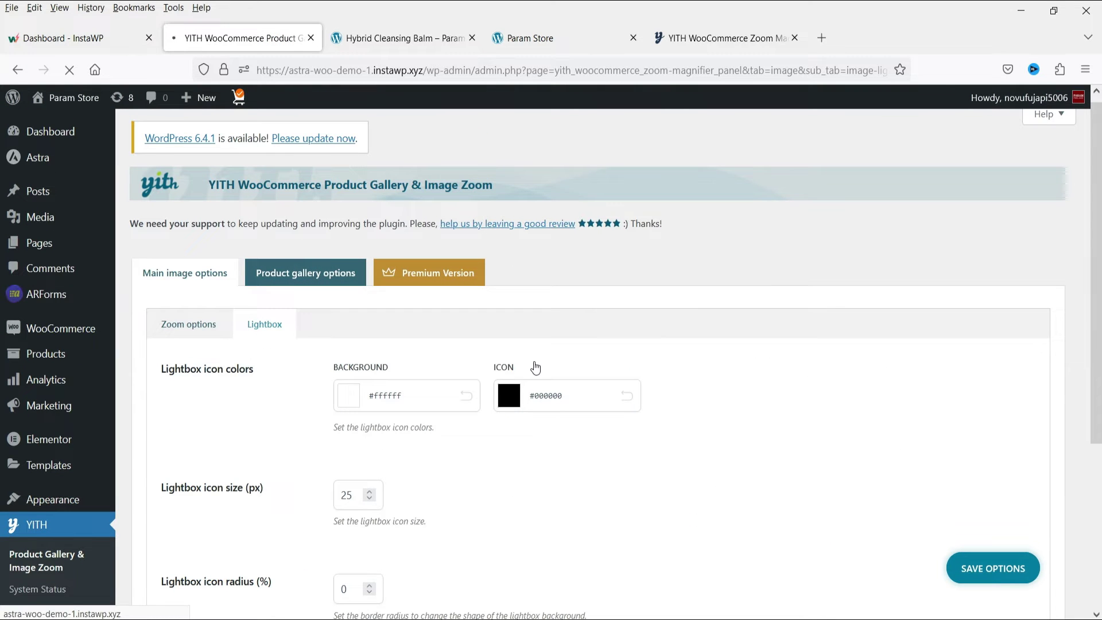
{"action": "scroll", "coordinate": [861, 356], "scroll_direction": "down", "scroll_amount": 3}
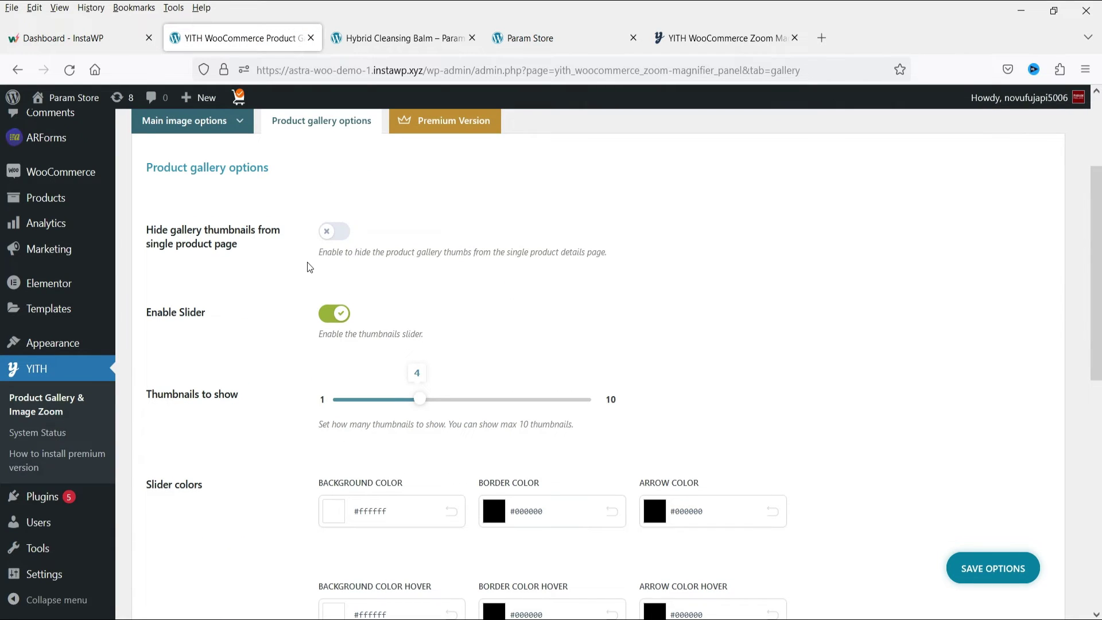
{"action": "left_click", "coordinate": [344, 236]}
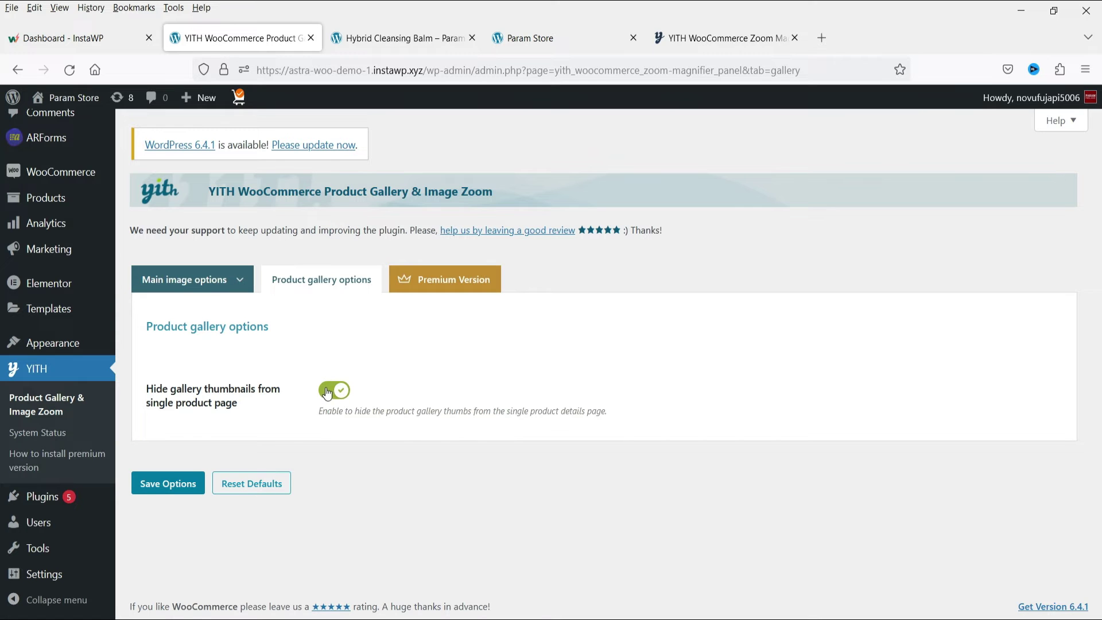
{"action": "left_click", "coordinate": [165, 488]}
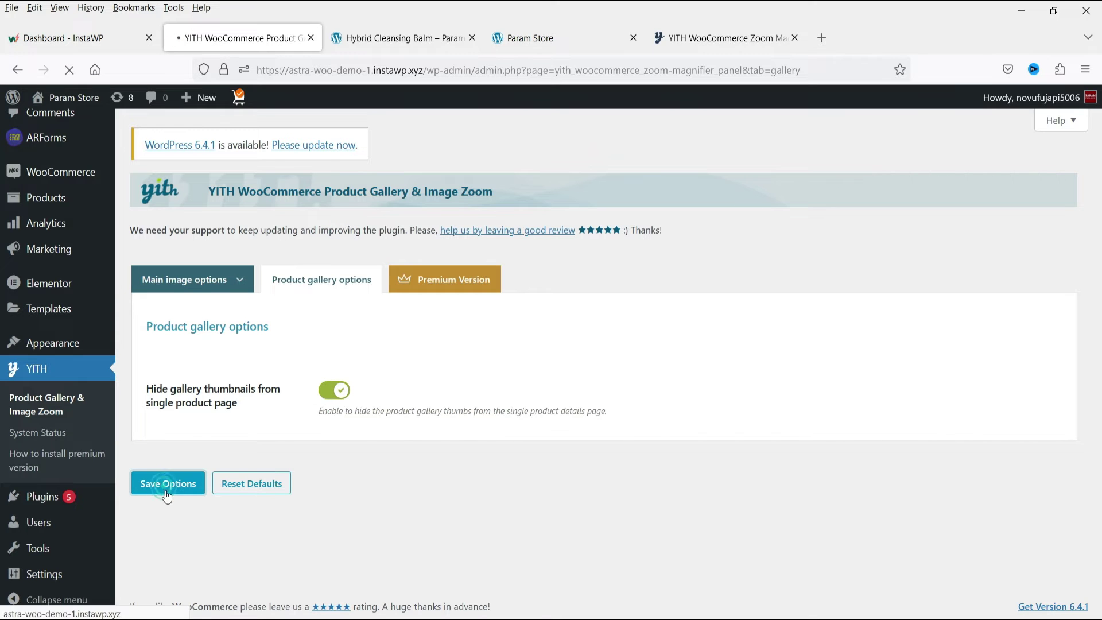
Reload the Hybrid Cleansing Balm page and check the area below the main image for gallery thumbnails
{"action": "left_click", "coordinate": [380, 40]}
{"action": "scroll", "coordinate": [315, 383], "scroll_direction": "down", "scroll_amount": 5}
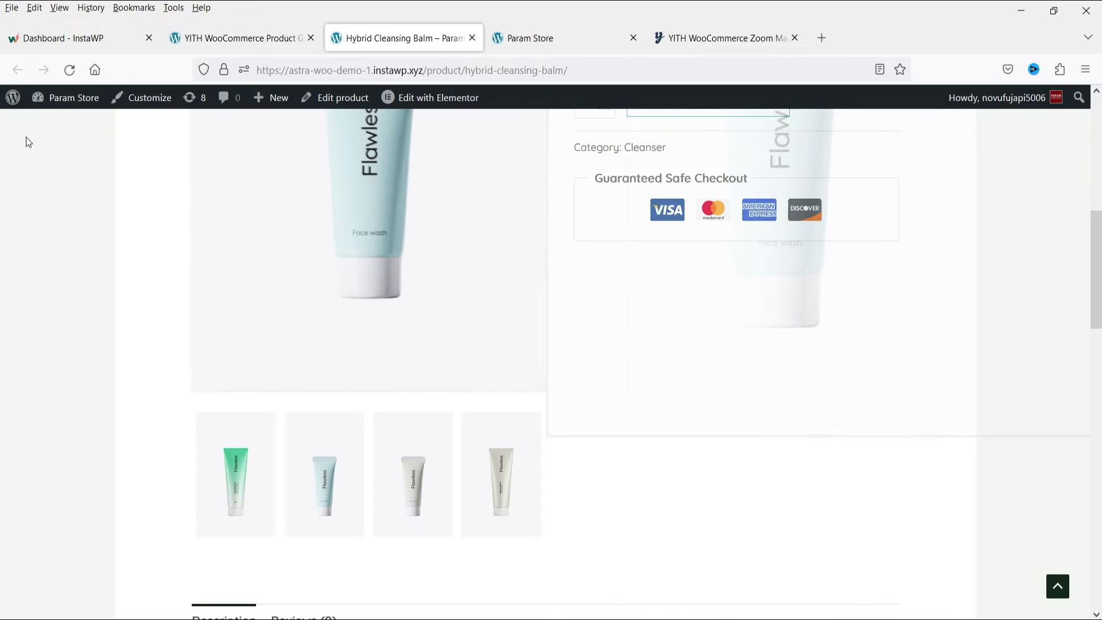
{"action": "left_click", "coordinate": [69, 70]}
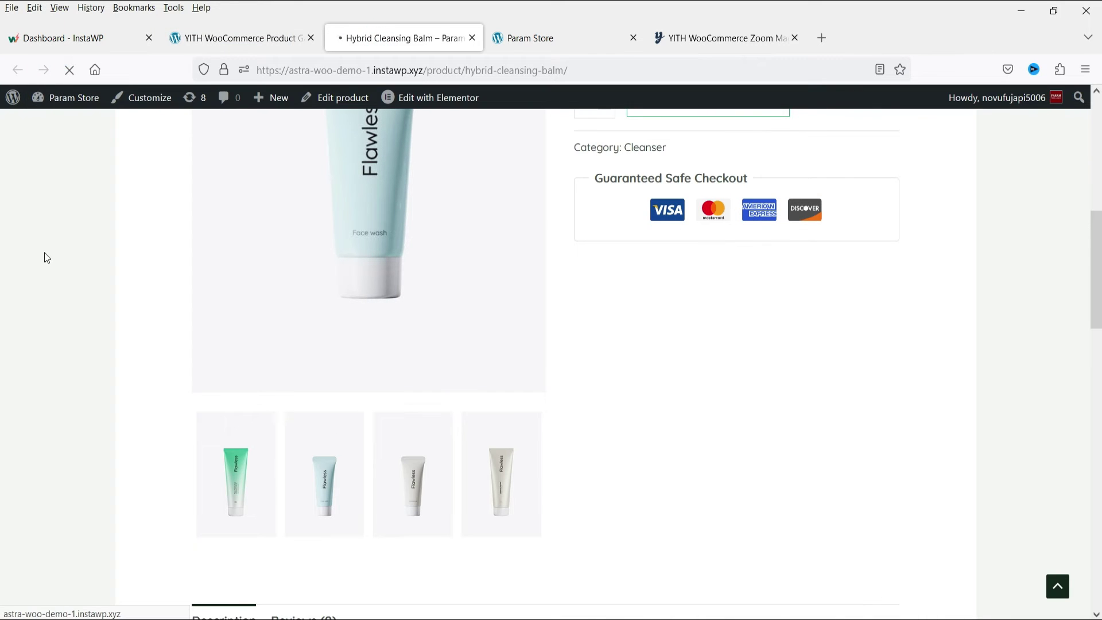
{"action": "scroll", "coordinate": [322, 344], "scroll_direction": "up", "scroll_amount": 10}
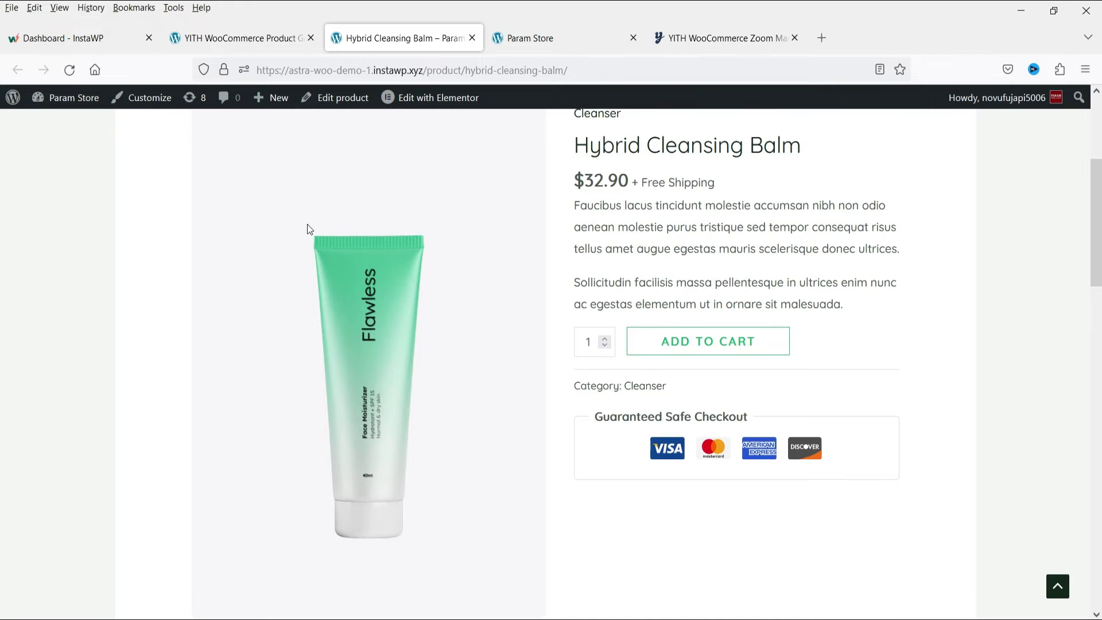
{"action": "scroll", "coordinate": [532, 310], "scroll_direction": "down", "scroll_amount": 5}
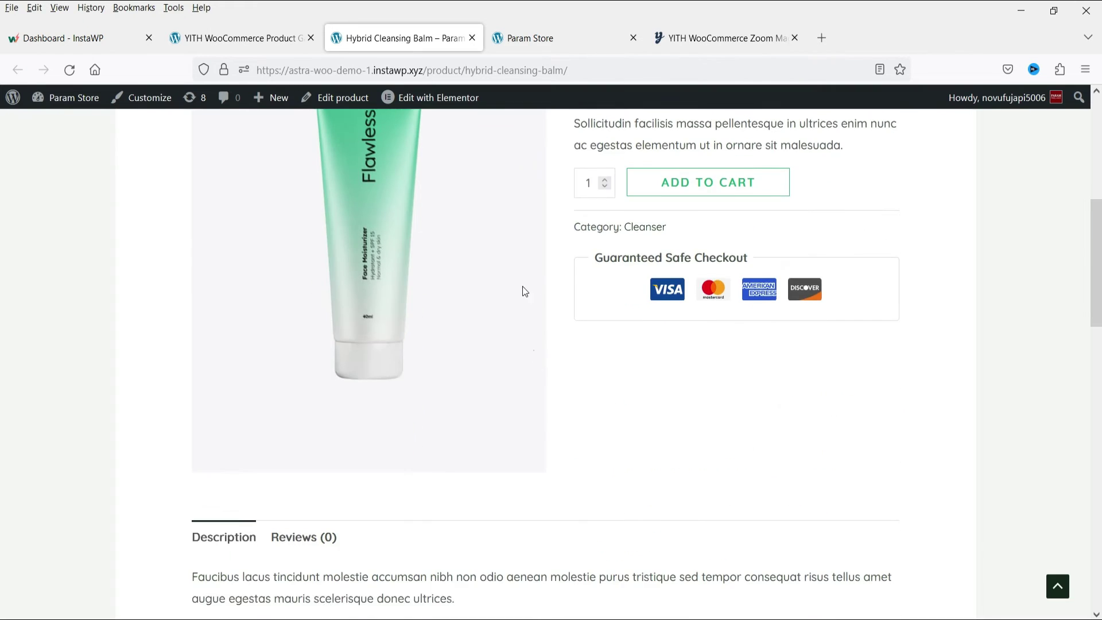
{"action": "scroll", "coordinate": [534, 368], "scroll_direction": "up", "scroll_amount": 3}
{"action": "scroll", "coordinate": [499, 322], "scroll_direction": "down", "scroll_amount": 2}
{"action": "scroll", "coordinate": [499, 322], "scroll_direction": "up", "scroll_amount": 2}
Disable hiding the gallery thumbnails from the single product page in the product gallery options and save
{"action": "left_click", "coordinate": [246, 41]}
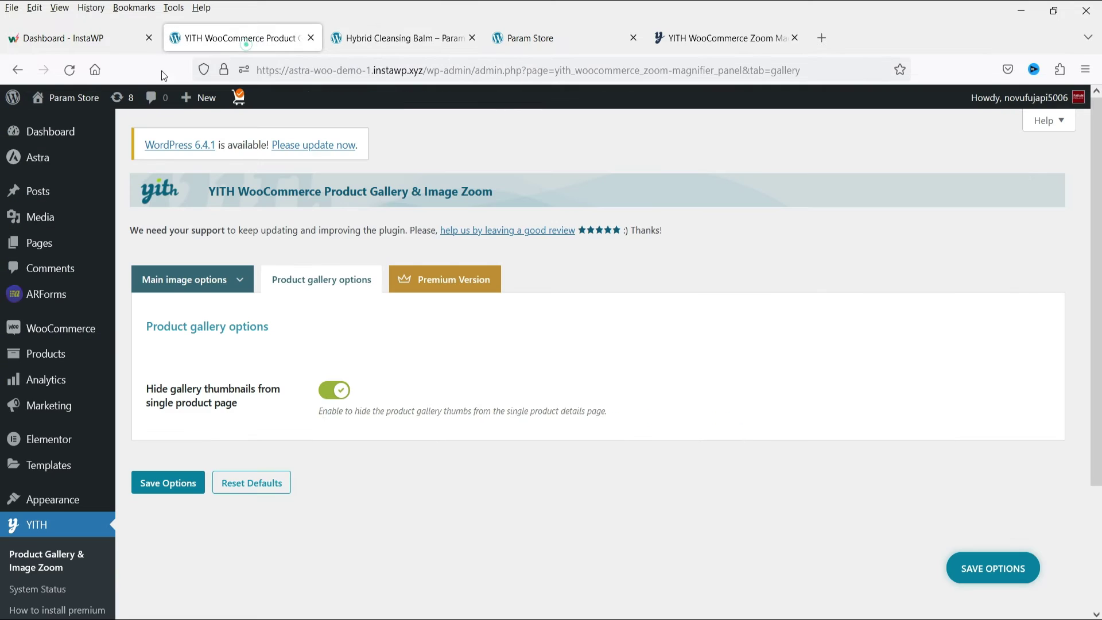
{"action": "left_click", "coordinate": [334, 391]}
{"action": "scroll", "coordinate": [323, 317], "scroll_direction": "down", "scroll_amount": 3}
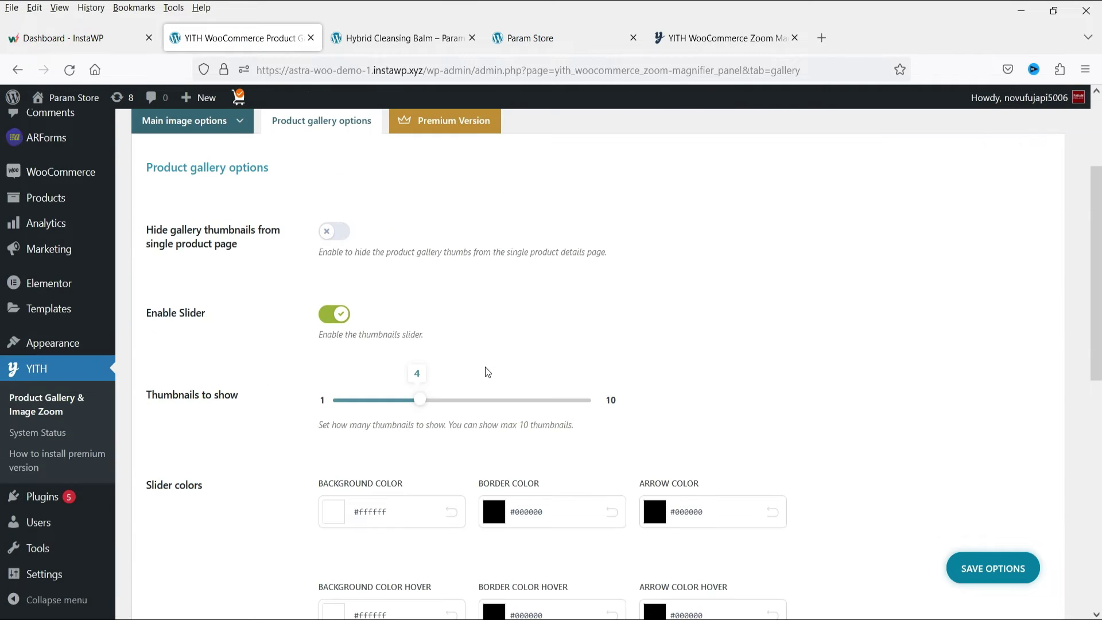
{"action": "scroll", "coordinate": [523, 301], "scroll_direction": "down", "scroll_amount": 2}
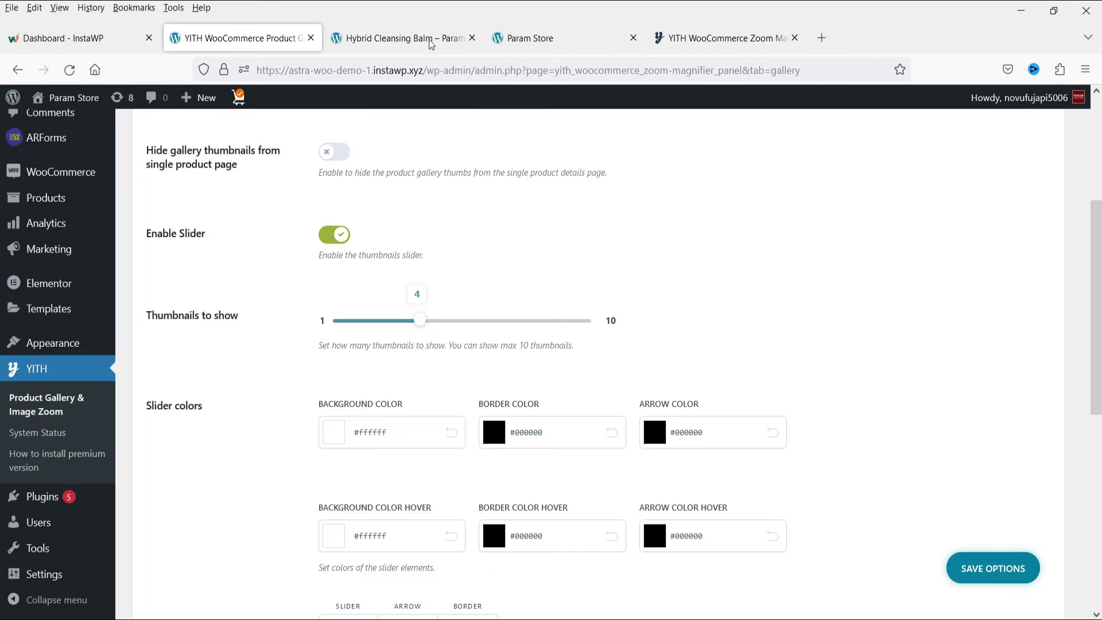
{"action": "left_click", "coordinate": [421, 38]}
{"action": "scroll", "coordinate": [497, 294], "scroll_direction": "down", "scroll_amount": 5}
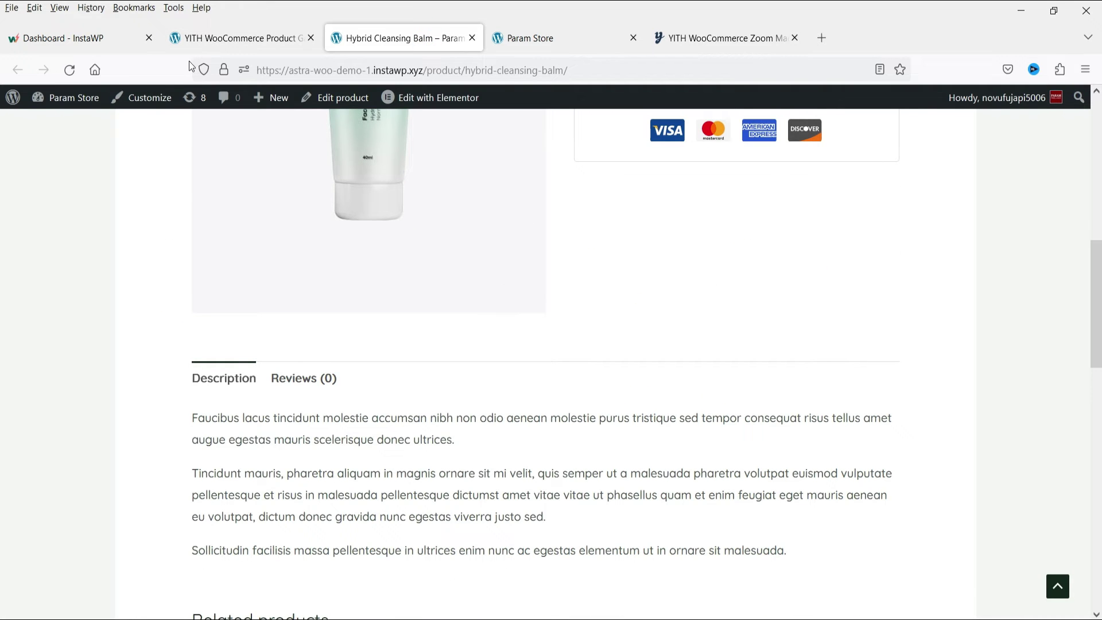
{"action": "left_click", "coordinate": [214, 39]}
{"action": "left_click", "coordinate": [991, 571]}
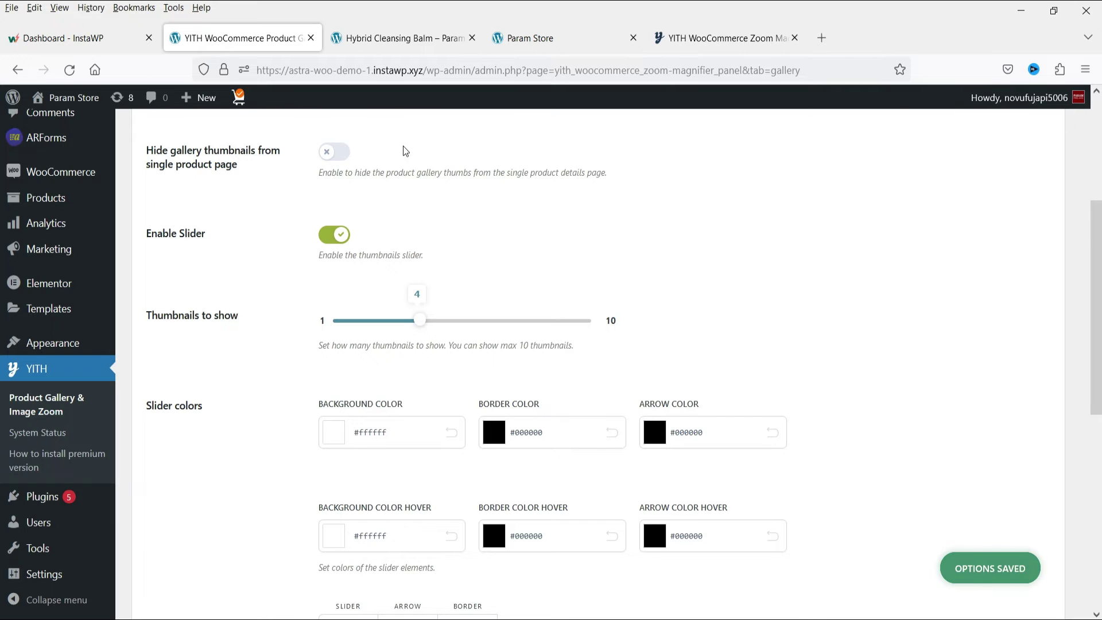
Reload the product page and advance the gallery thumbnail slider by one image
{"action": "left_click", "coordinate": [385, 41]}
{"action": "left_click", "coordinate": [70, 70]}
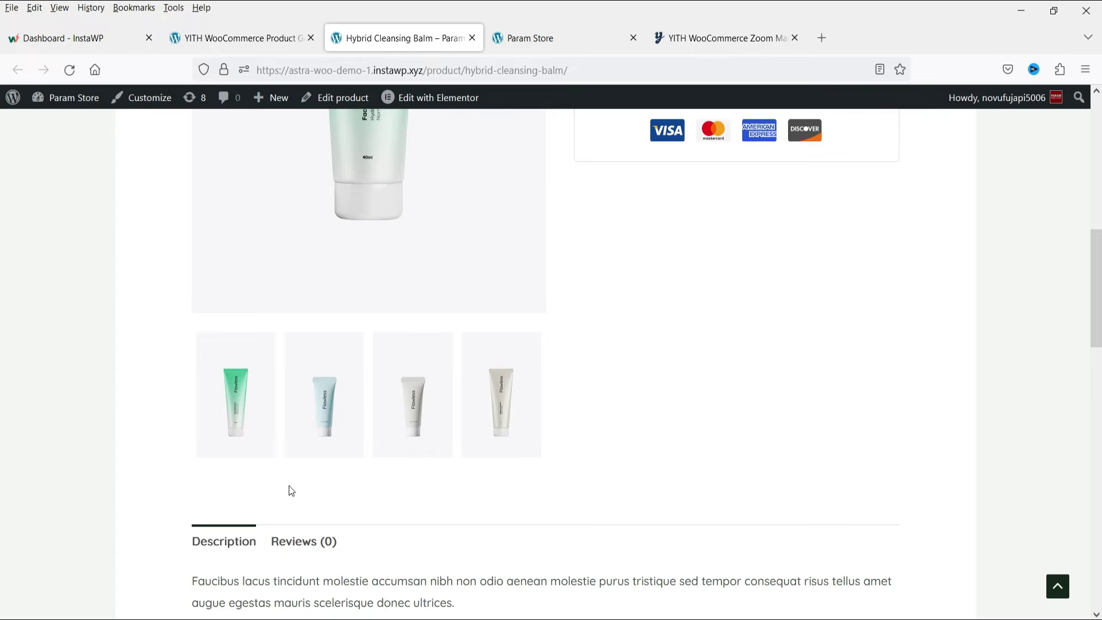
{"action": "left_click", "coordinate": [535, 396]}
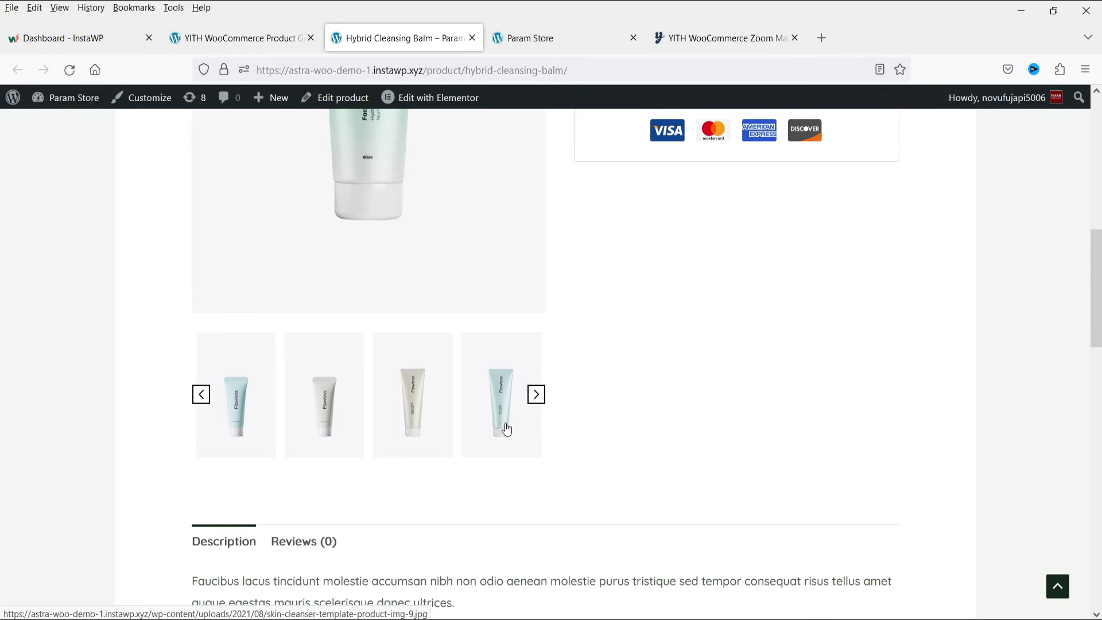
Set the number of gallery thumbnails to show to 3 in the YITH product gallery options and save
{"action": "left_click", "coordinate": [220, 37]}
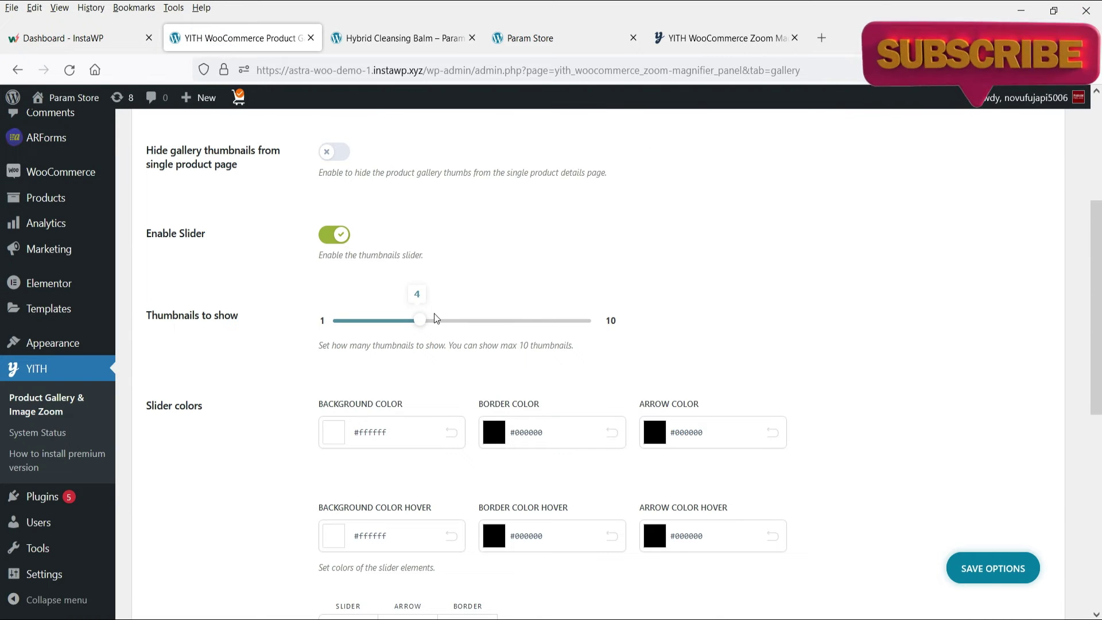
{"action": "left_click_drag", "start_coordinate": [425, 319], "coordinate": [391, 321]}
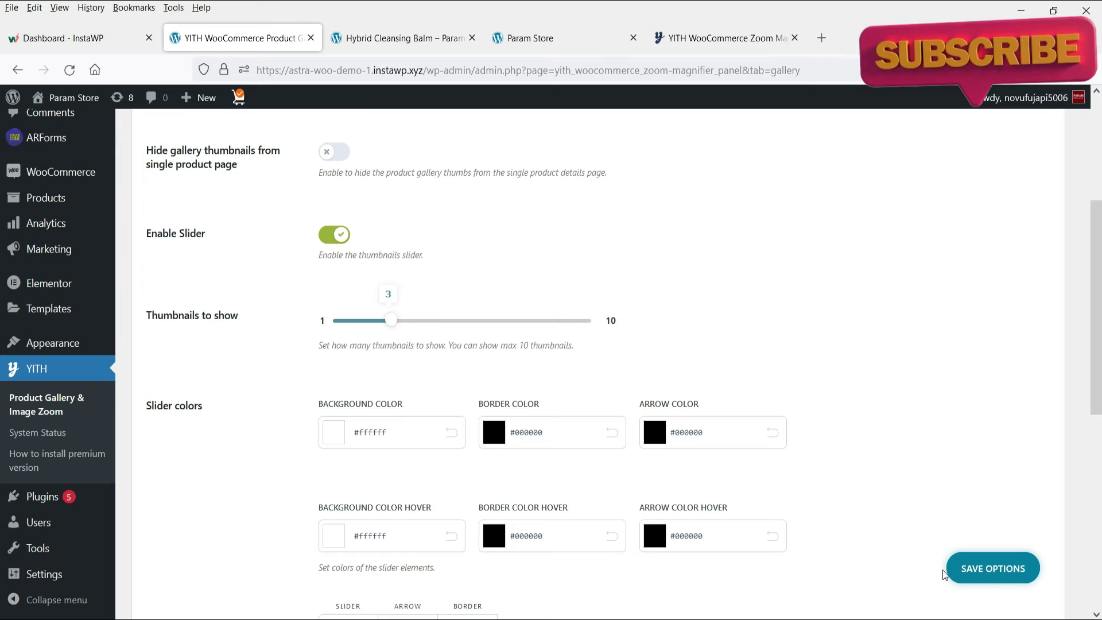
{"action": "left_click", "coordinate": [1008, 574]}
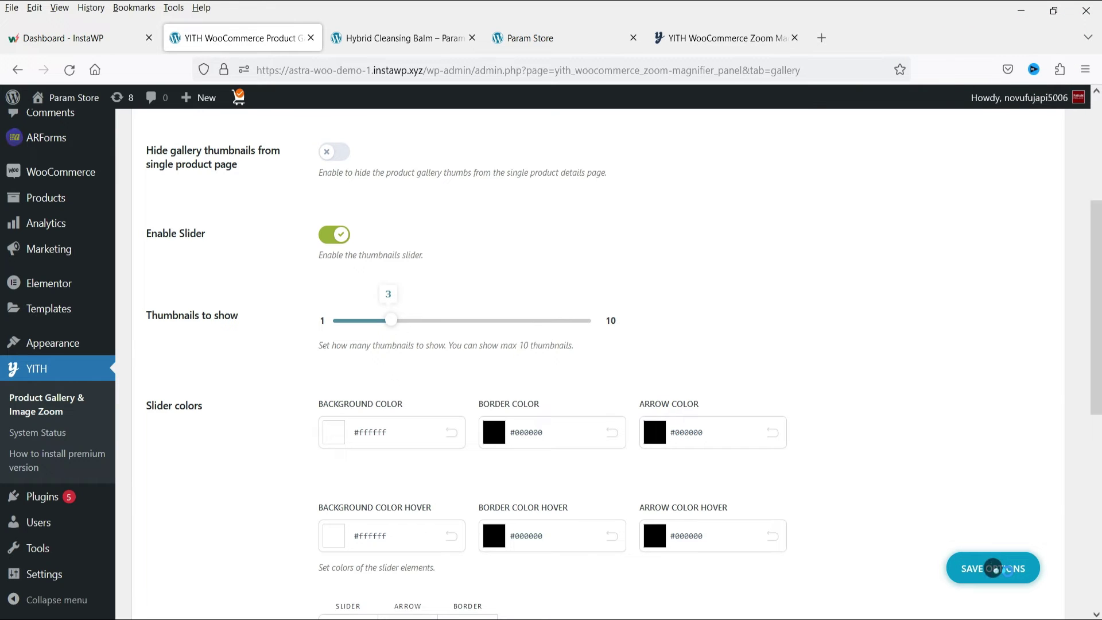
Reload the product page and advance the three-thumbnail gallery slider by two images
{"action": "left_click", "coordinate": [382, 38]}
{"action": "left_click", "coordinate": [70, 70]}
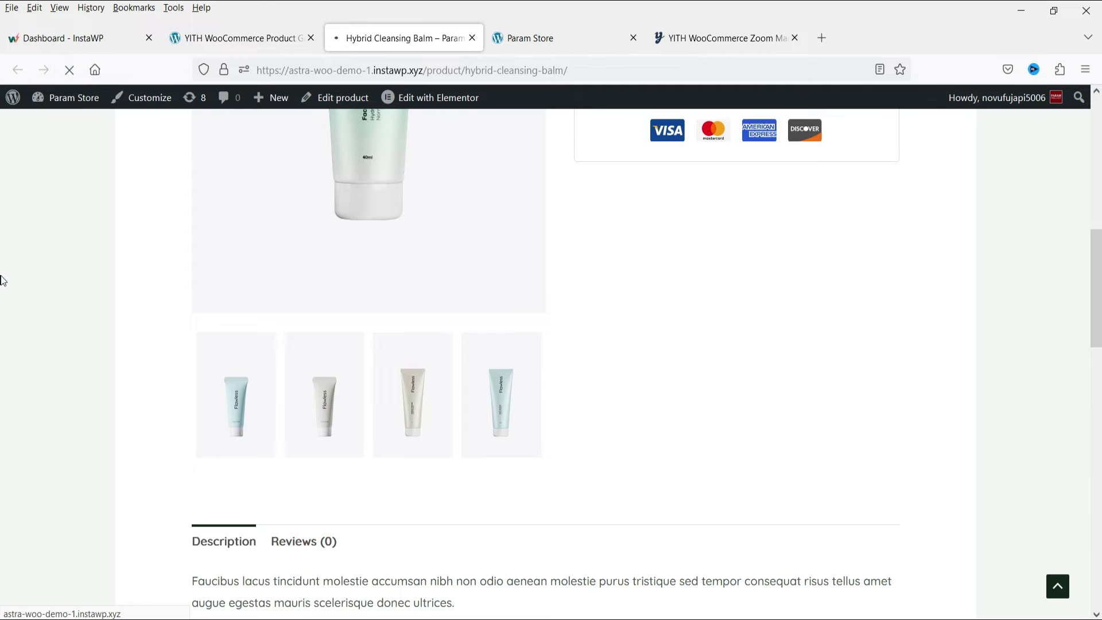
{"action": "left_click", "coordinate": [543, 425]}
{"action": "left_click", "coordinate": [543, 423]}
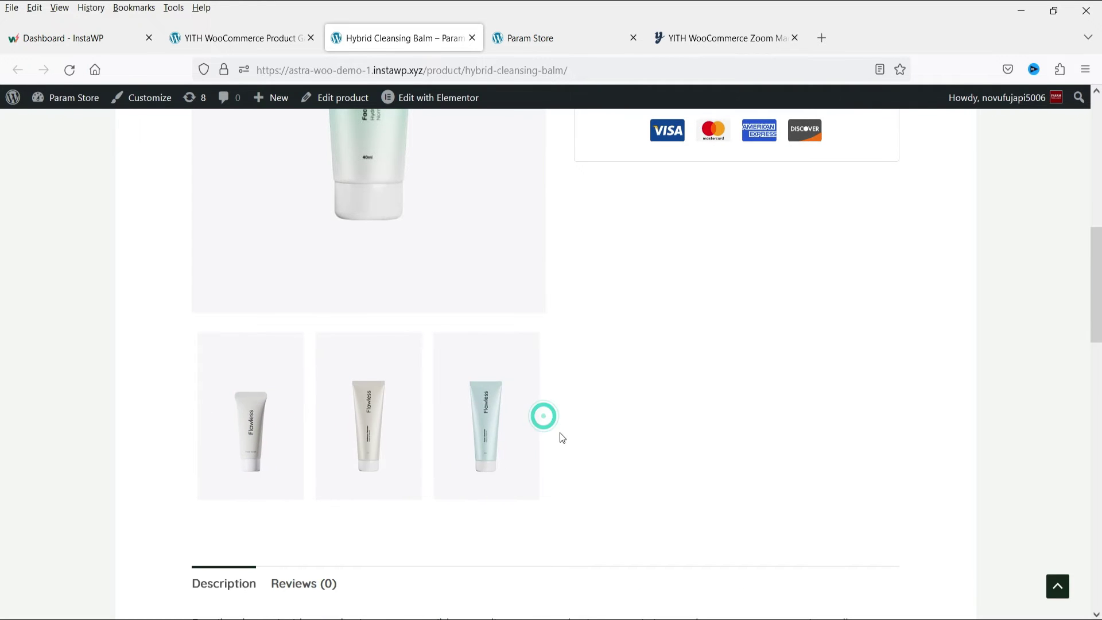
Set the gallery slider's background color to the light green rgb(226, 245, 203) in the YITH product gallery options
{"action": "left_click", "coordinate": [235, 38]}
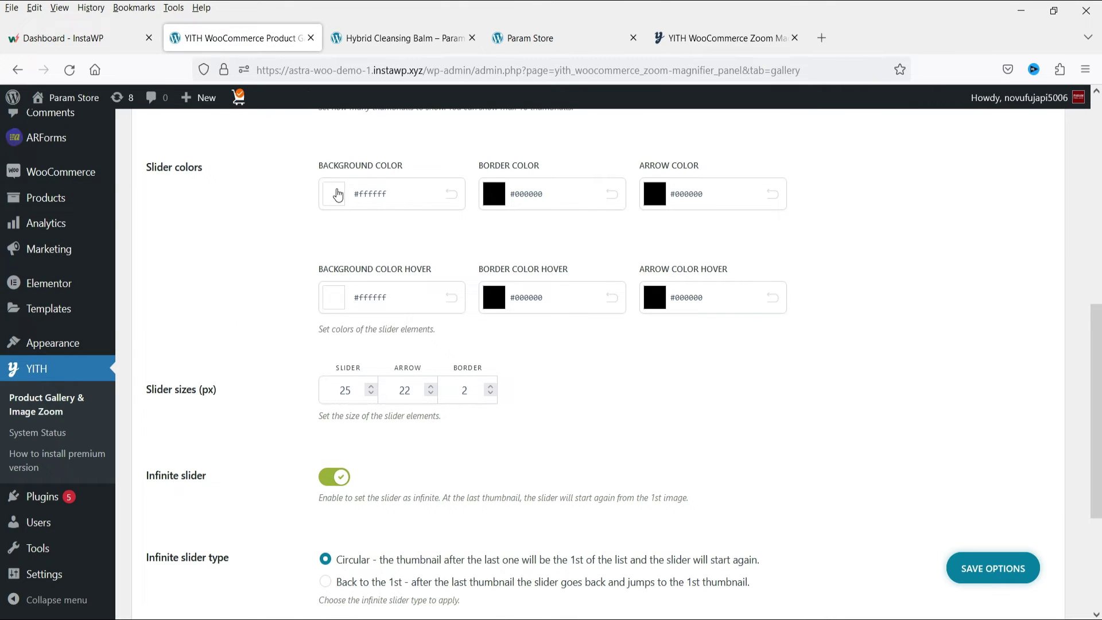
{"action": "left_click", "coordinate": [333, 194]}
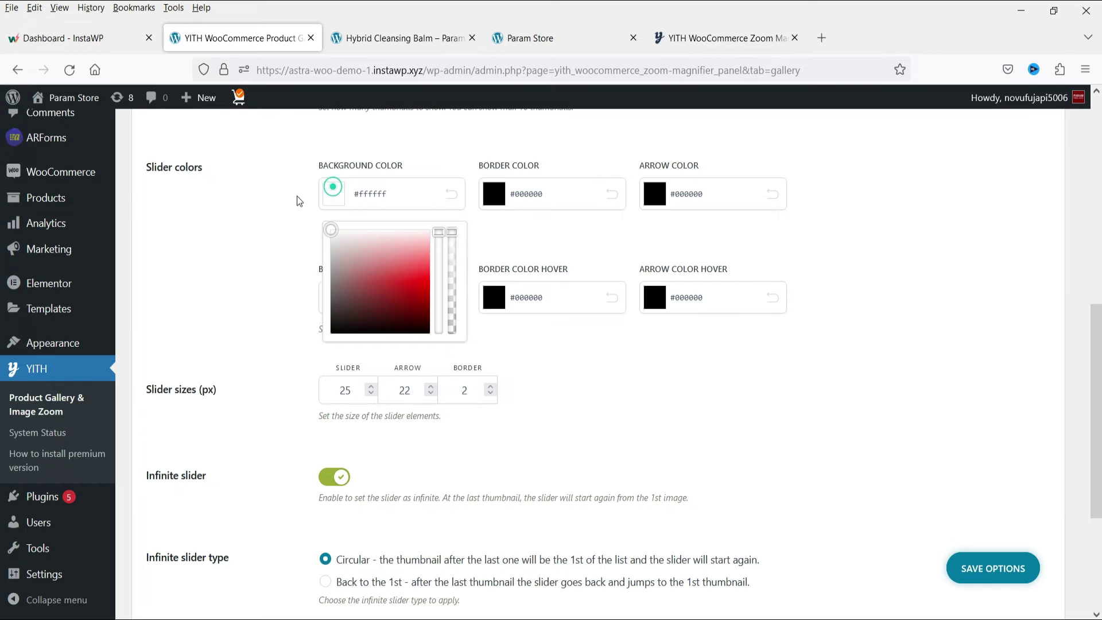
{"action": "left_click_drag", "start_coordinate": [328, 231], "coordinate": [341, 240]}
{"action": "left_click_drag", "start_coordinate": [438, 233], "coordinate": [438, 255]}
{"action": "left_click_drag", "start_coordinate": [343, 238], "coordinate": [403, 240]}
{"action": "left_click", "coordinate": [247, 235]}
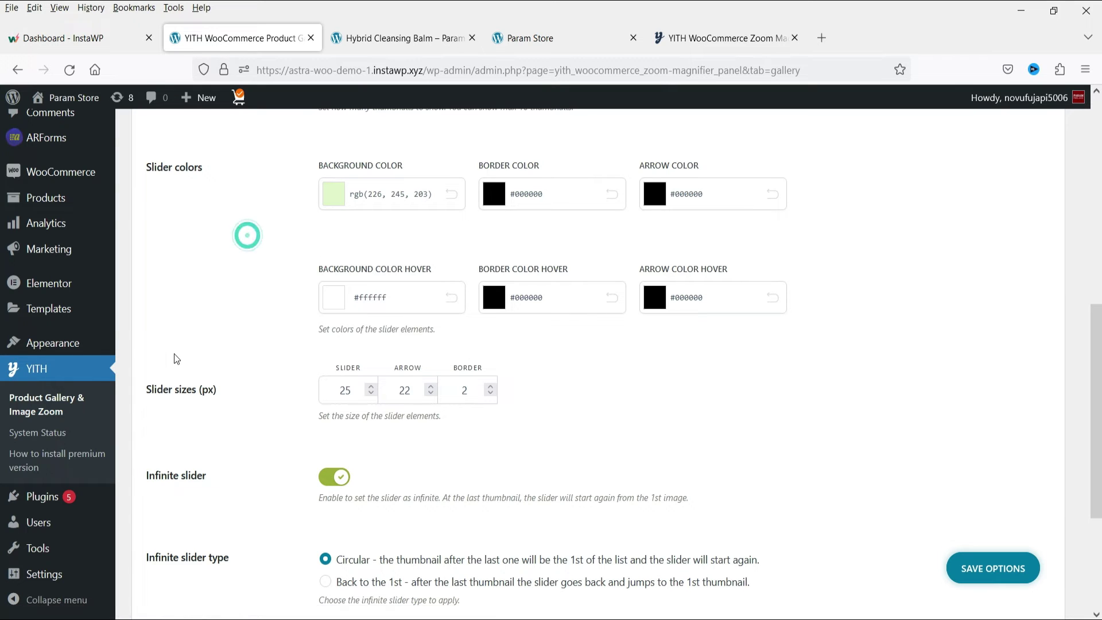
Enable slider autoplay, save the product gallery options, and reload the Hybrid Cleansing Balm product page
{"action": "scroll", "coordinate": [219, 245], "scroll_direction": "down", "scroll_amount": 3}
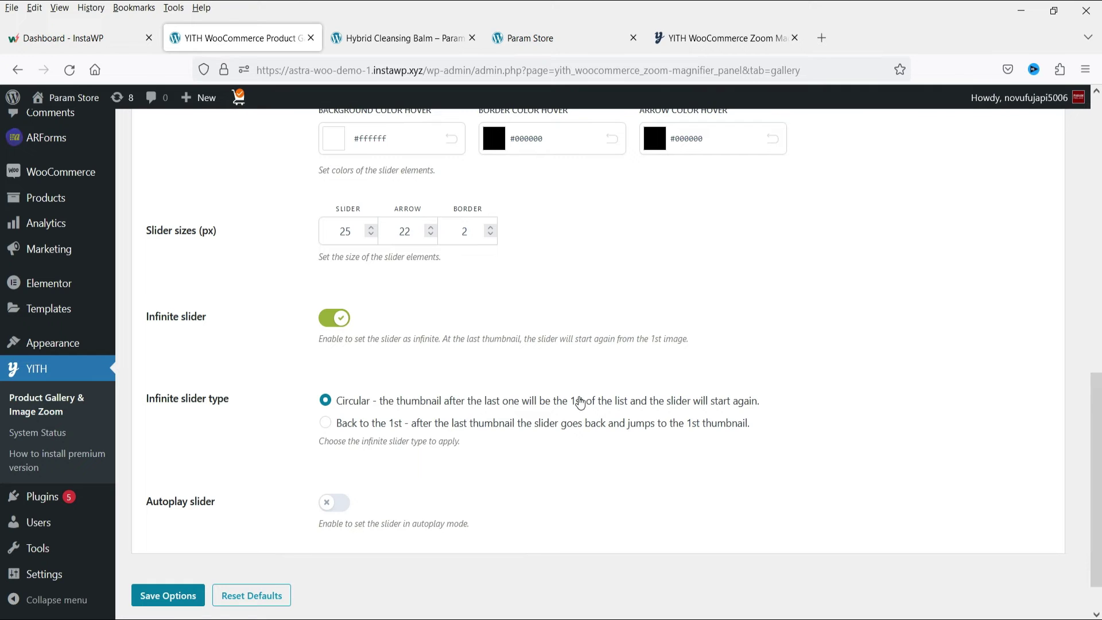
{"action": "scroll", "coordinate": [287, 431], "scroll_direction": "down", "scroll_amount": 1}
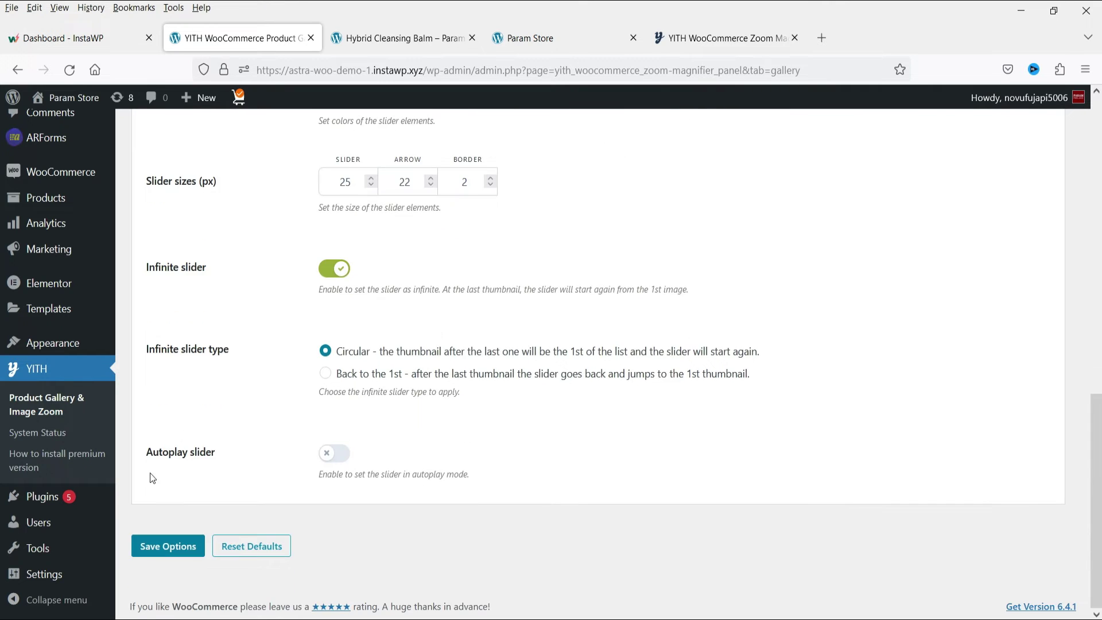
{"action": "left_click", "coordinate": [333, 454]}
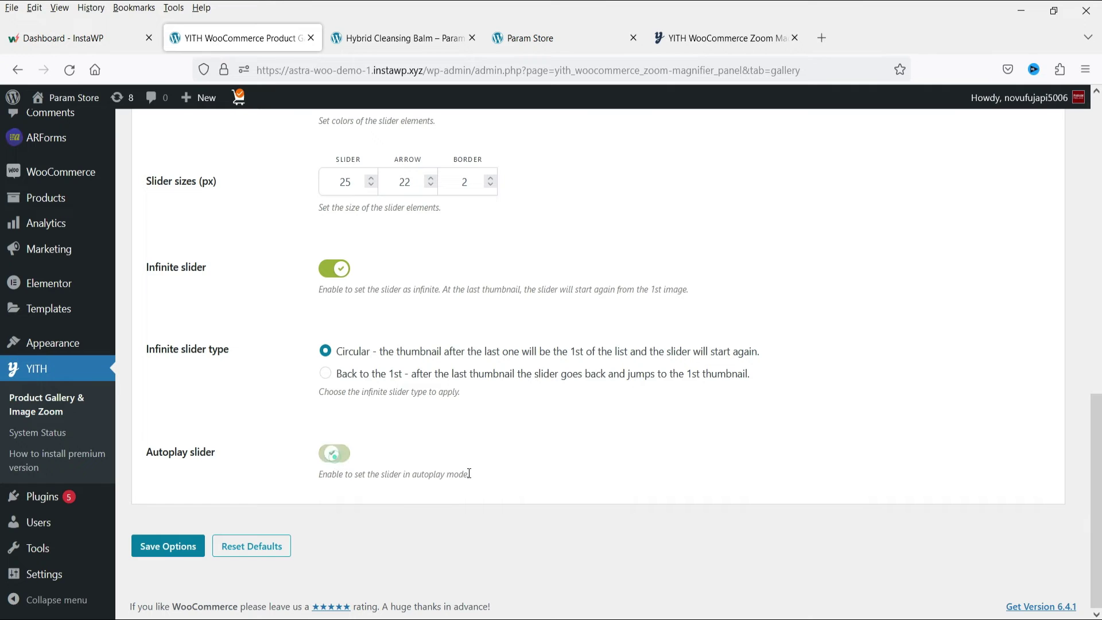
{"action": "left_click", "coordinate": [178, 549]}
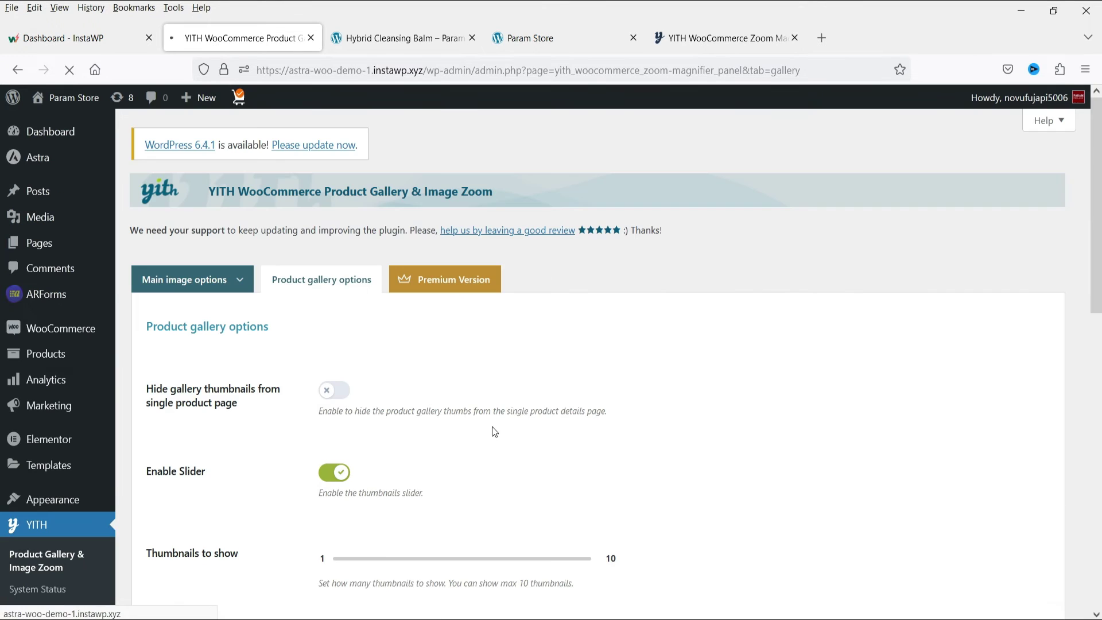
{"action": "left_click", "coordinate": [372, 39]}
{"action": "key", "text": "F5"}
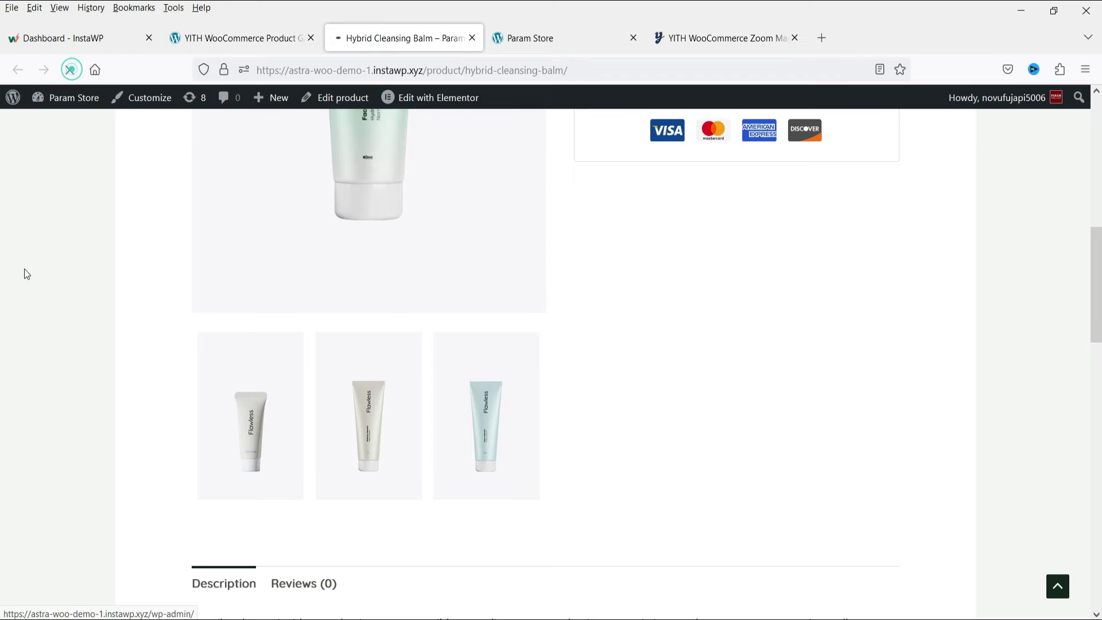
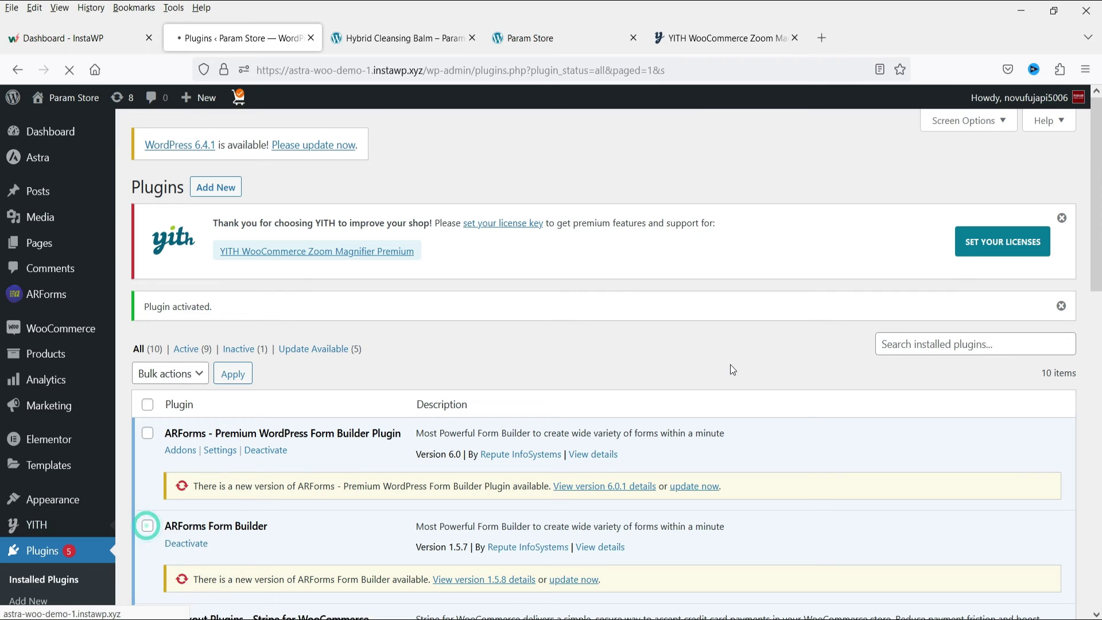
Review the premium Zoom Magnifier's general, magnifier and slider settings, along with its single product exclusion list
{"action": "scroll", "coordinate": [659, 344], "scroll_direction": "down", "scroll_amount": 3}
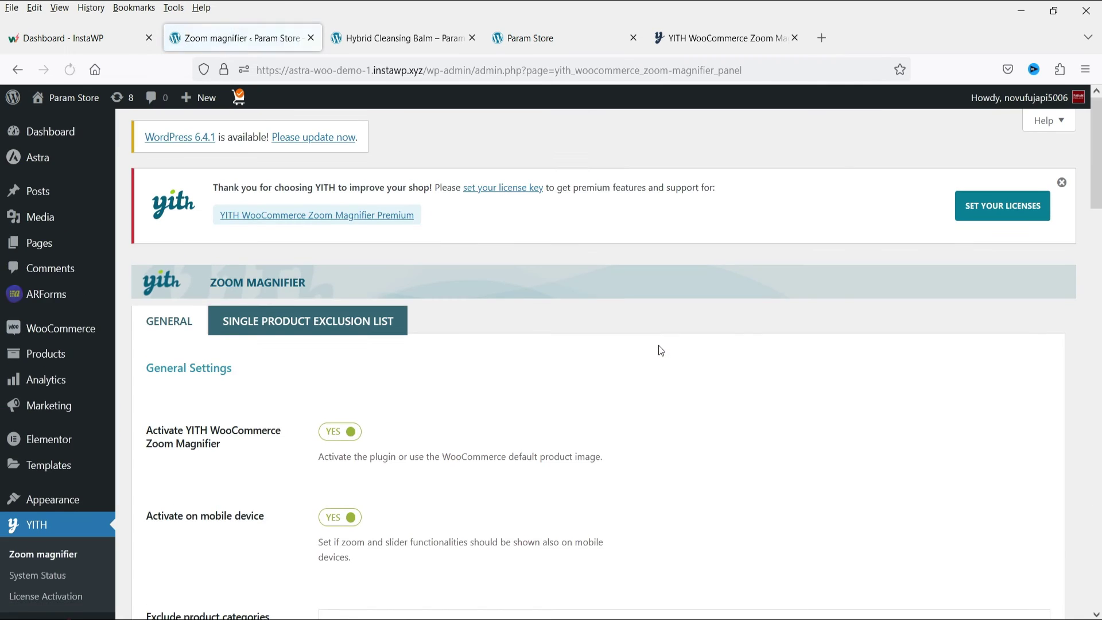
{"action": "scroll", "coordinate": [659, 345], "scroll_direction": "down", "scroll_amount": 4}
{"action": "scroll", "coordinate": [597, 344], "scroll_direction": "up", "scroll_amount": 3}
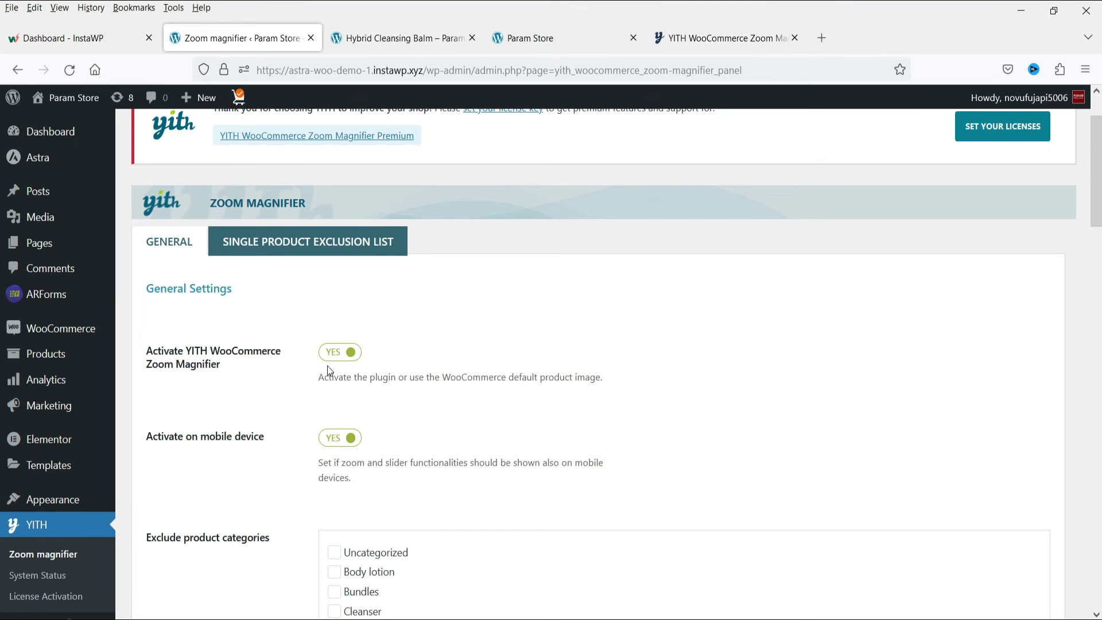
{"action": "scroll", "coordinate": [250, 378], "scroll_direction": "down", "scroll_amount": 2}
{"action": "scroll", "coordinate": [322, 363], "scroll_direction": "down", "scroll_amount": 4}
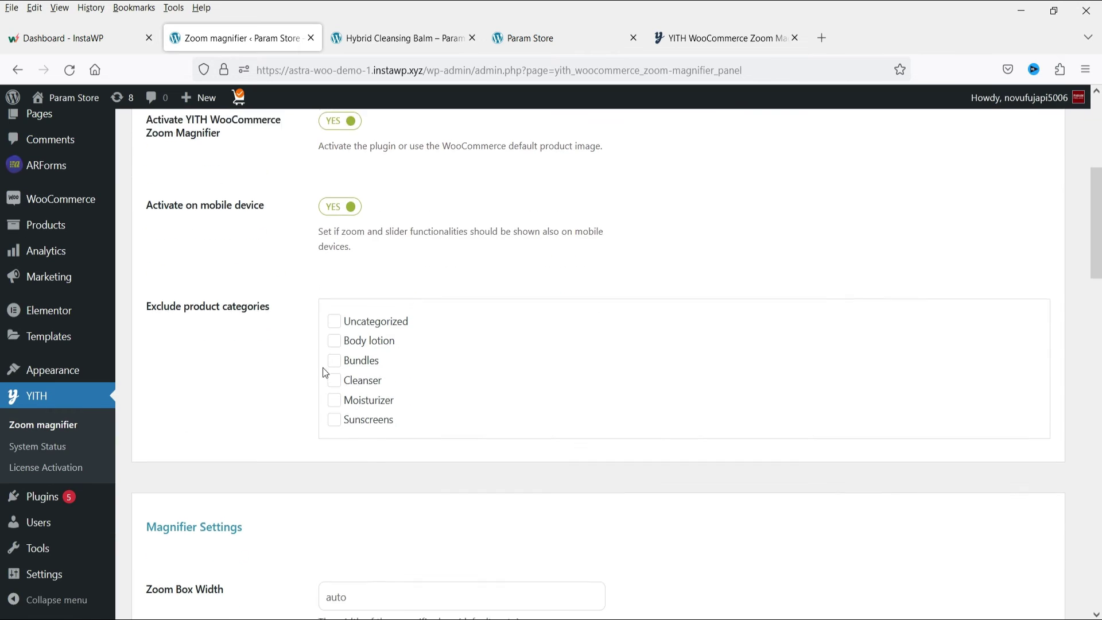
{"action": "scroll", "coordinate": [347, 322], "scroll_direction": "down", "scroll_amount": 5}
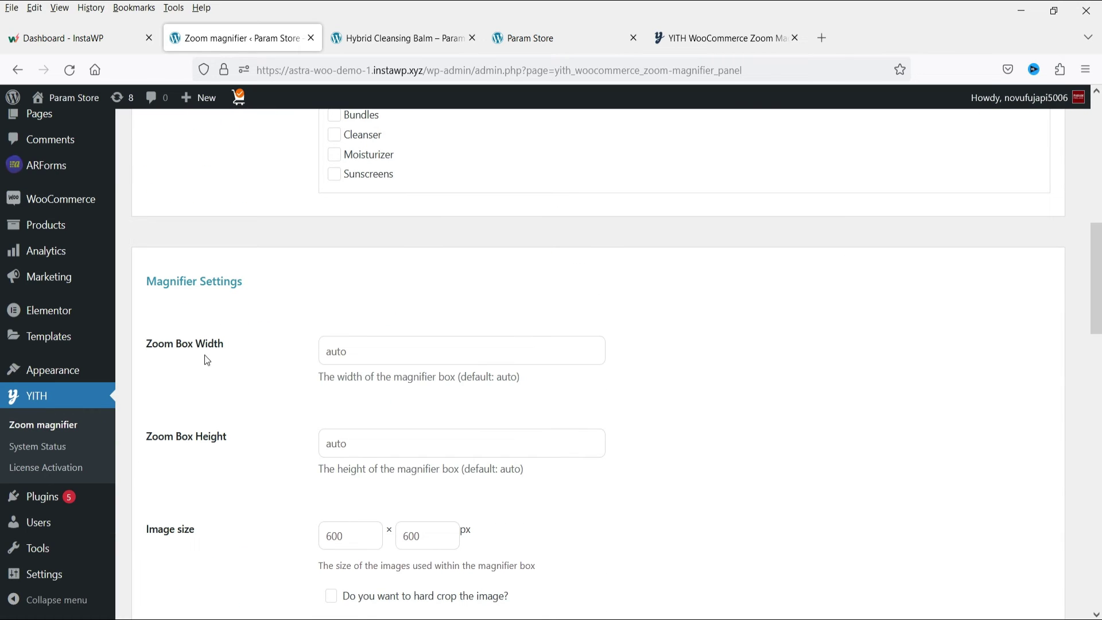
{"action": "scroll", "coordinate": [437, 348], "scroll_direction": "down", "scroll_amount": 2}
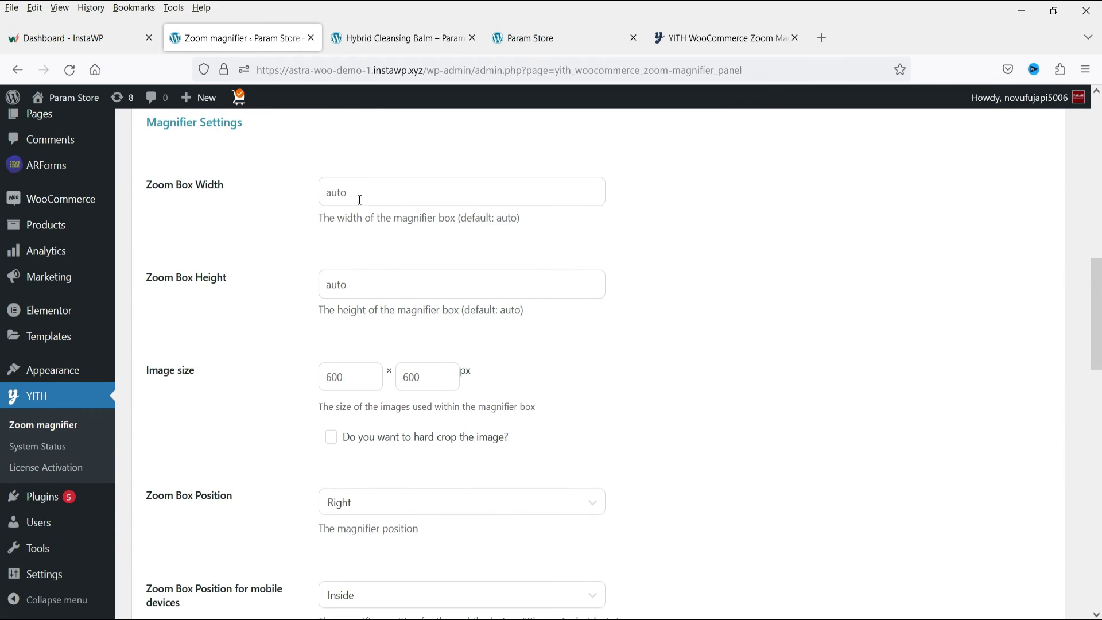
{"action": "scroll", "coordinate": [244, 321], "scroll_direction": "down", "scroll_amount": 2}
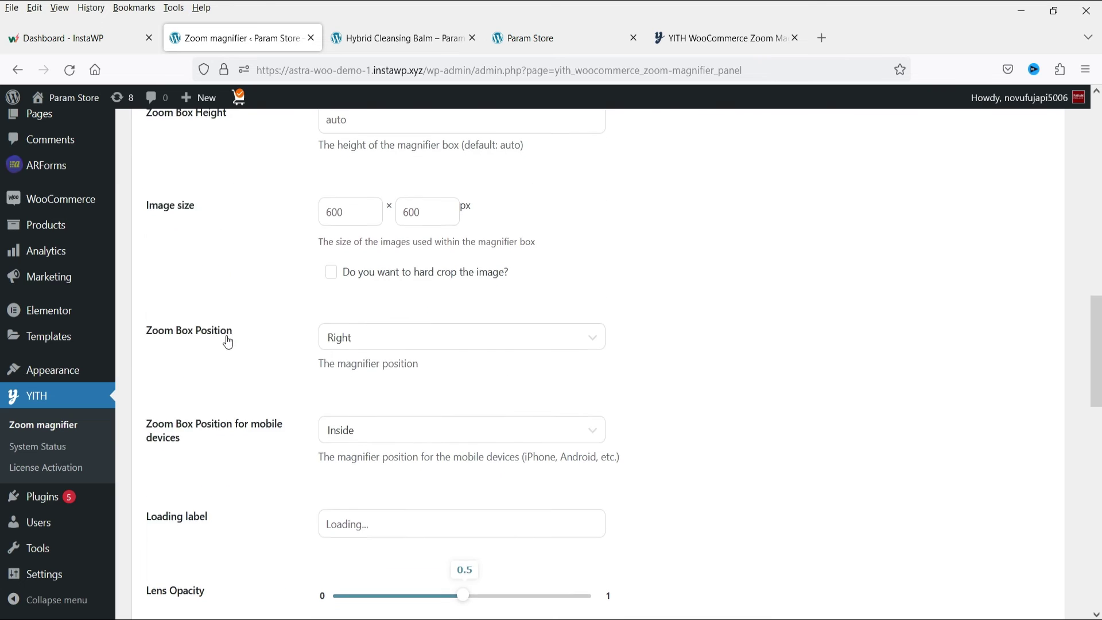
{"action": "scroll", "coordinate": [241, 310], "scroll_direction": "down", "scroll_amount": 2}
{"action": "scroll", "coordinate": [252, 260], "scroll_direction": "down", "scroll_amount": 1}
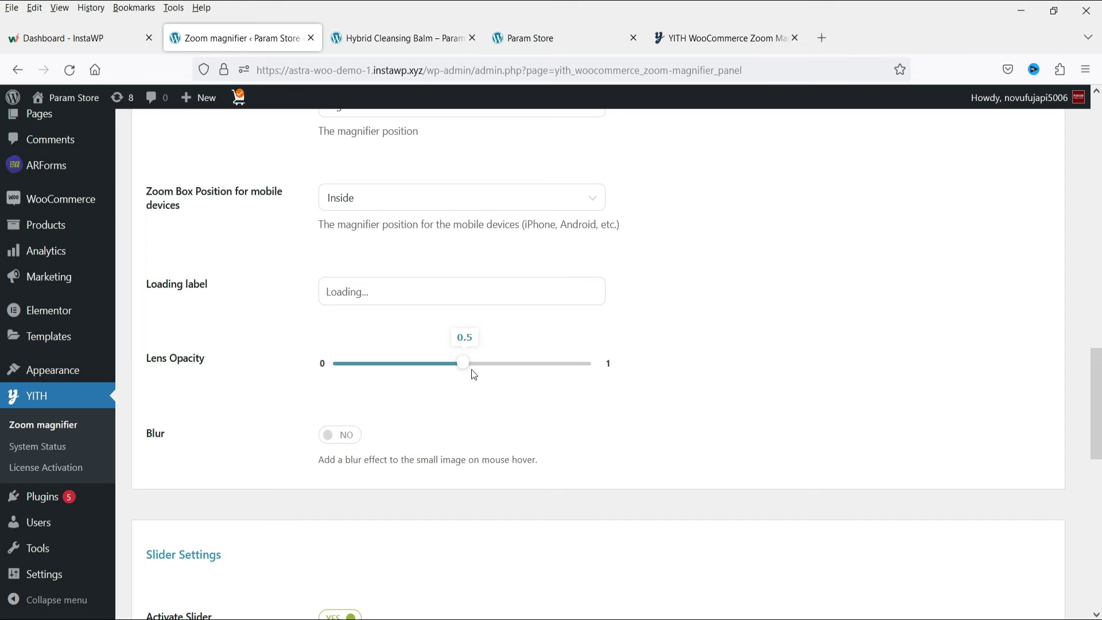
{"action": "scroll", "coordinate": [301, 299], "scroll_direction": "down", "scroll_amount": 2}
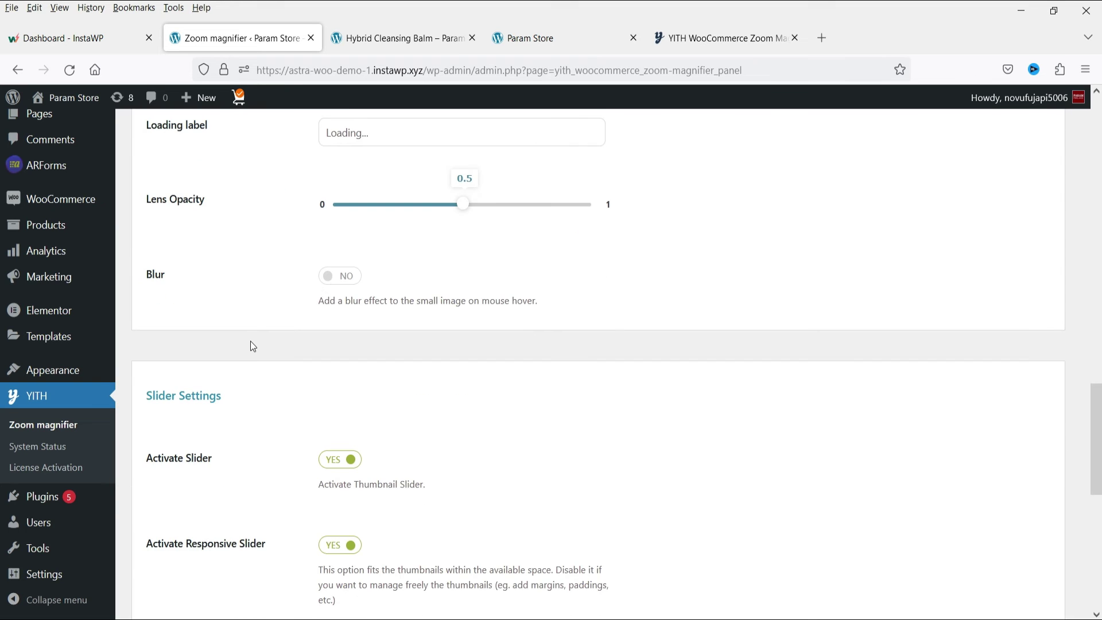
{"action": "scroll", "coordinate": [251, 345], "scroll_direction": "down", "scroll_amount": 3}
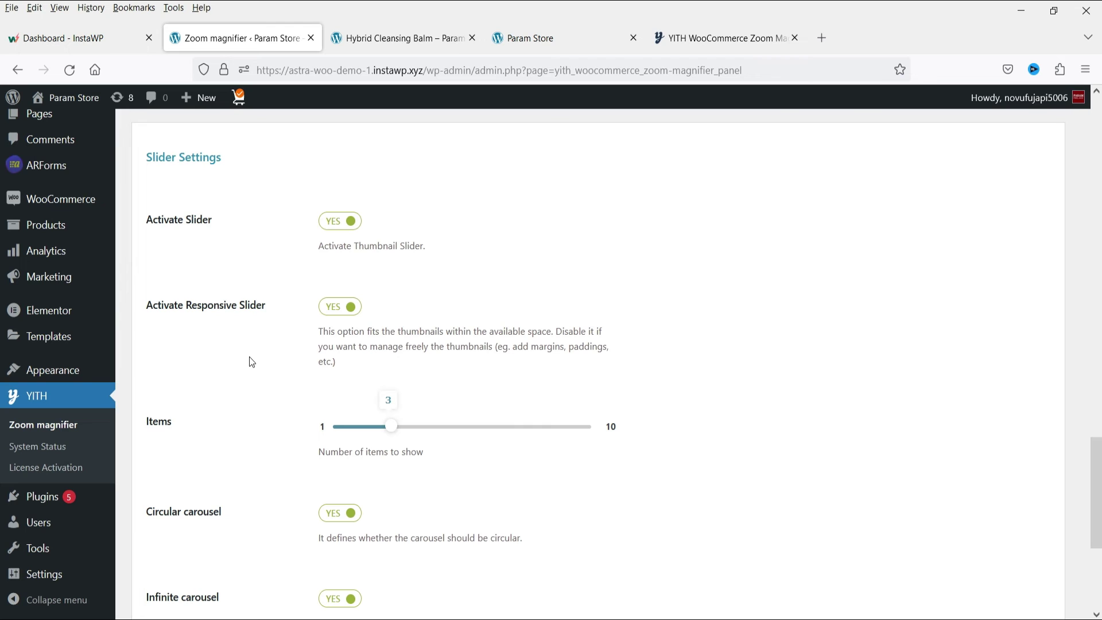
{"action": "scroll", "coordinate": [252, 361], "scroll_direction": "down", "scroll_amount": 3}
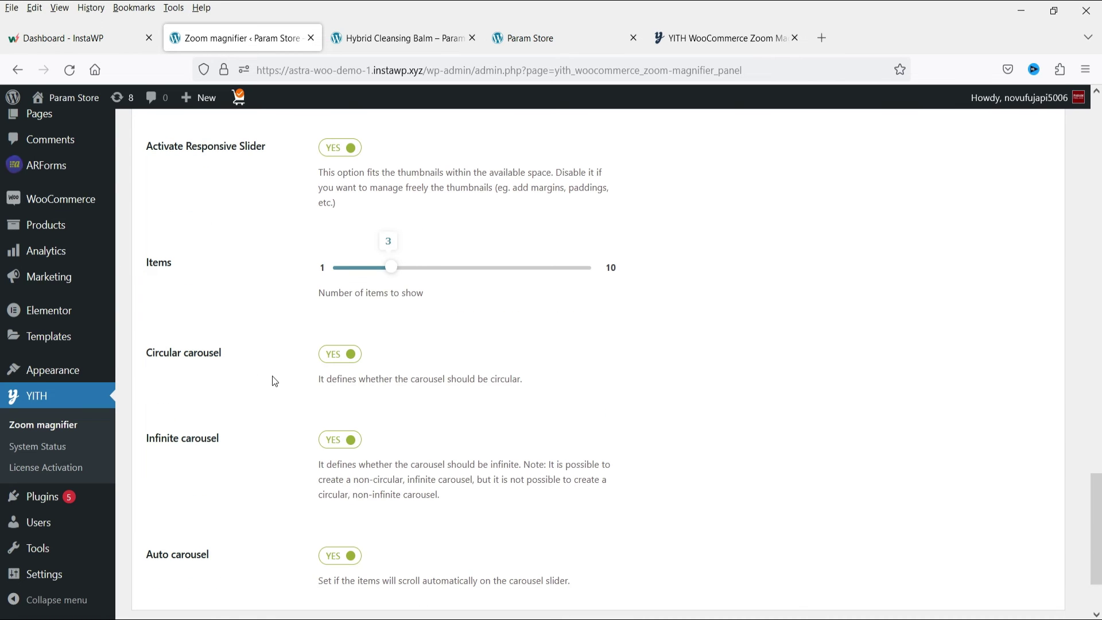
{"action": "scroll", "coordinate": [272, 379], "scroll_direction": "down", "scroll_amount": 2}
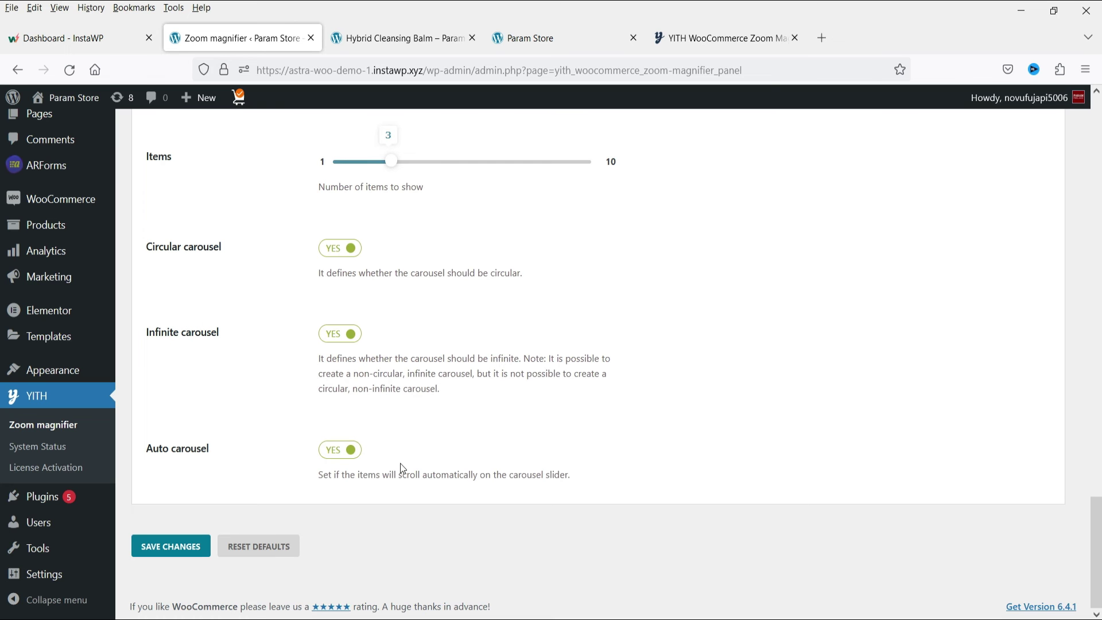
{"action": "scroll", "coordinate": [402, 466], "scroll_direction": "up", "scroll_amount": 10}
{"action": "scroll", "coordinate": [372, 420], "scroll_direction": "up", "scroll_amount": 10}
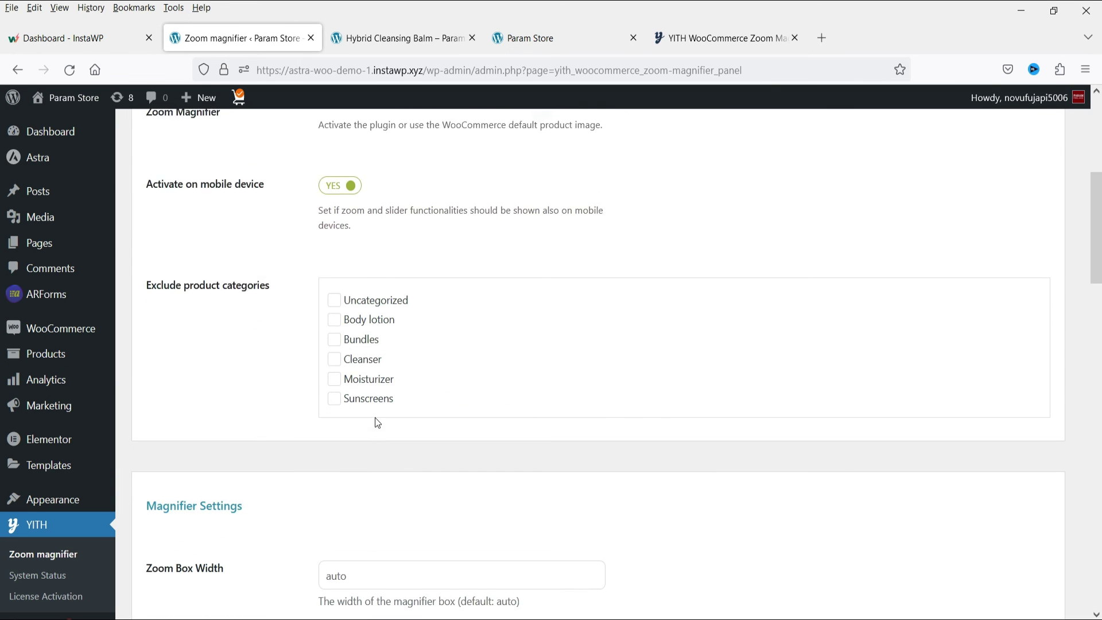
{"action": "left_click", "coordinate": [347, 328]}
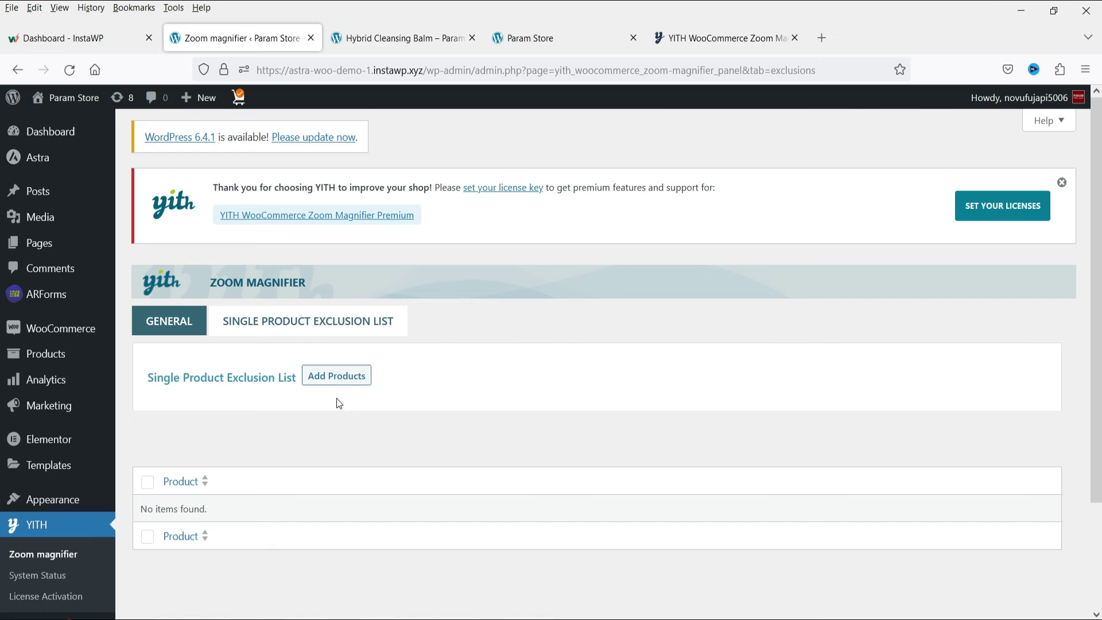
Return to the Zoom Magnifier's general settings and save the changes
{"action": "left_click", "coordinate": [359, 328]}
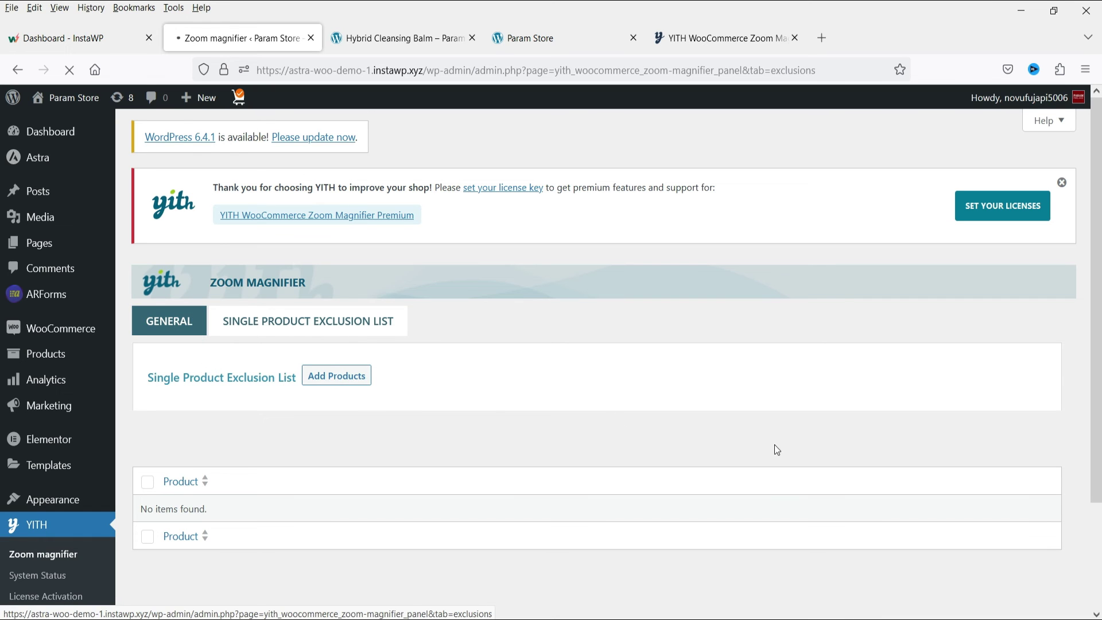
{"action": "scroll", "coordinate": [602, 377], "scroll_direction": "down", "scroll_amount": 15}
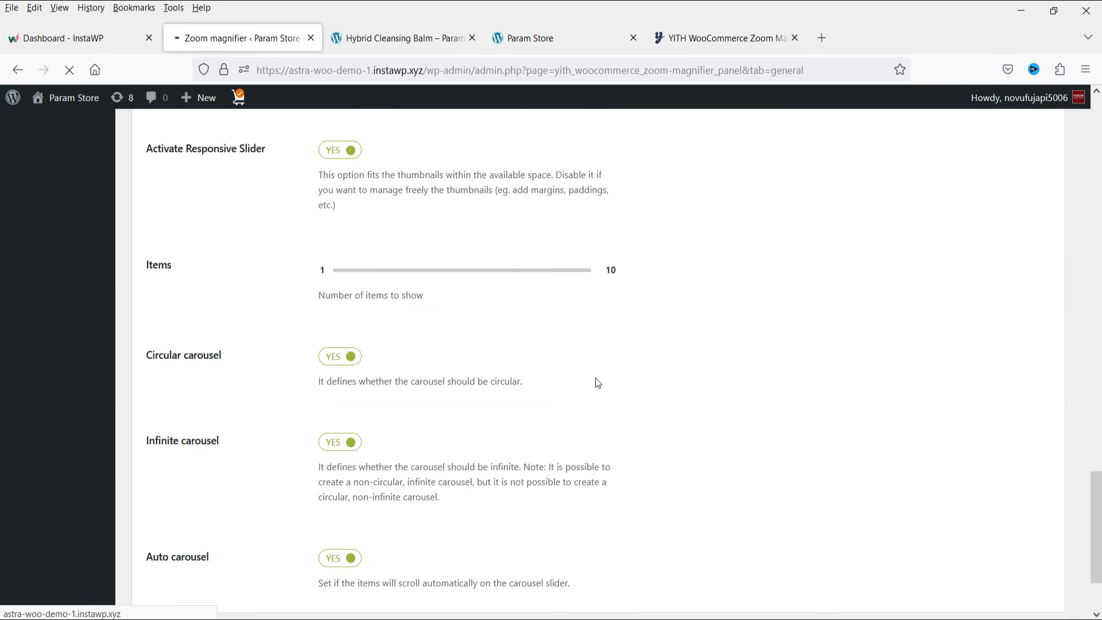
{"action": "scroll", "coordinate": [596, 382], "scroll_direction": "down", "scroll_amount": 2}
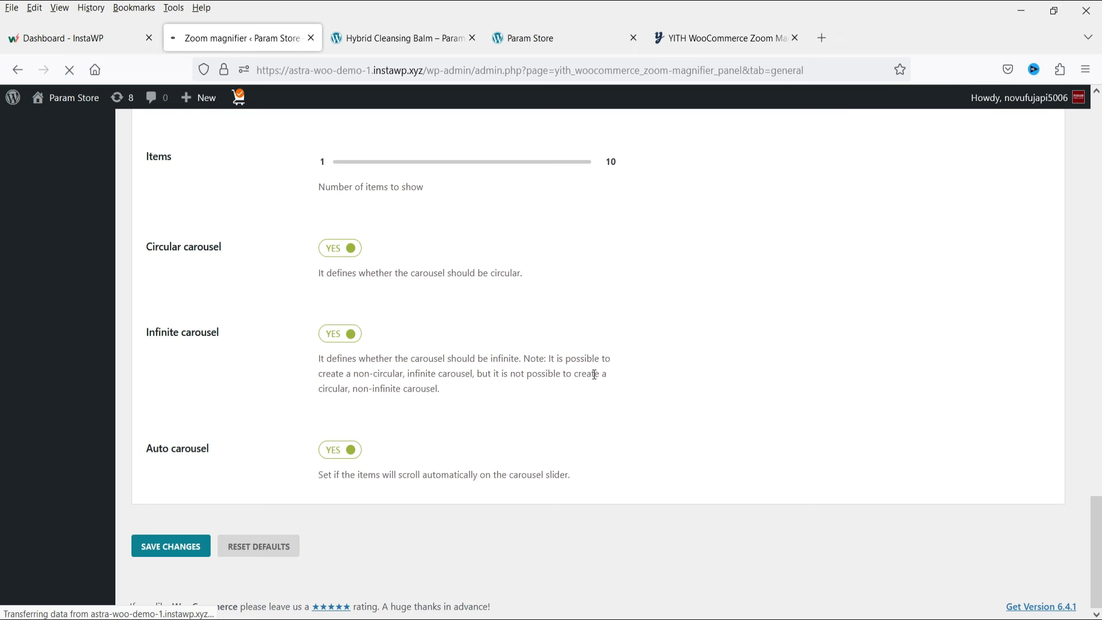
{"action": "left_click", "coordinate": [170, 550]}
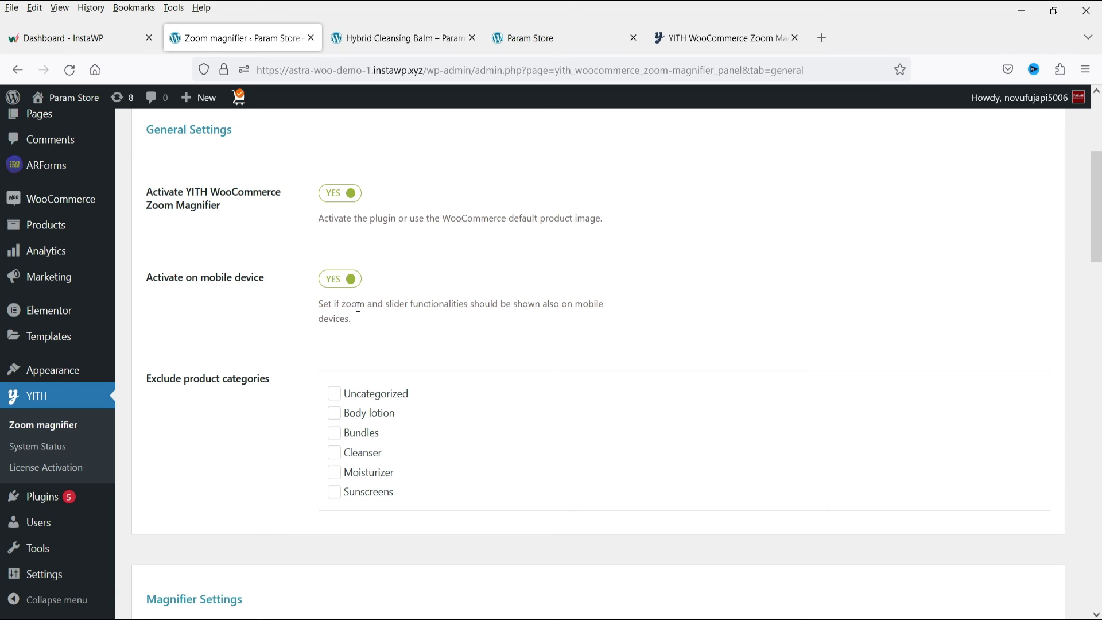
{"action": "scroll", "coordinate": [496, 282], "scroll_direction": "down", "scroll_amount": 15}
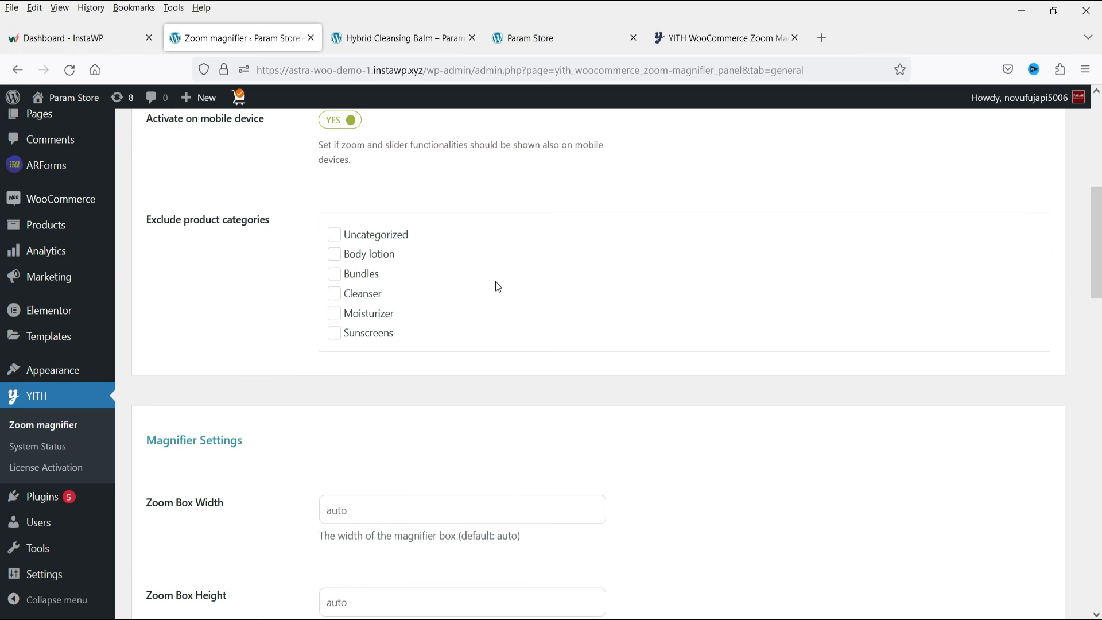